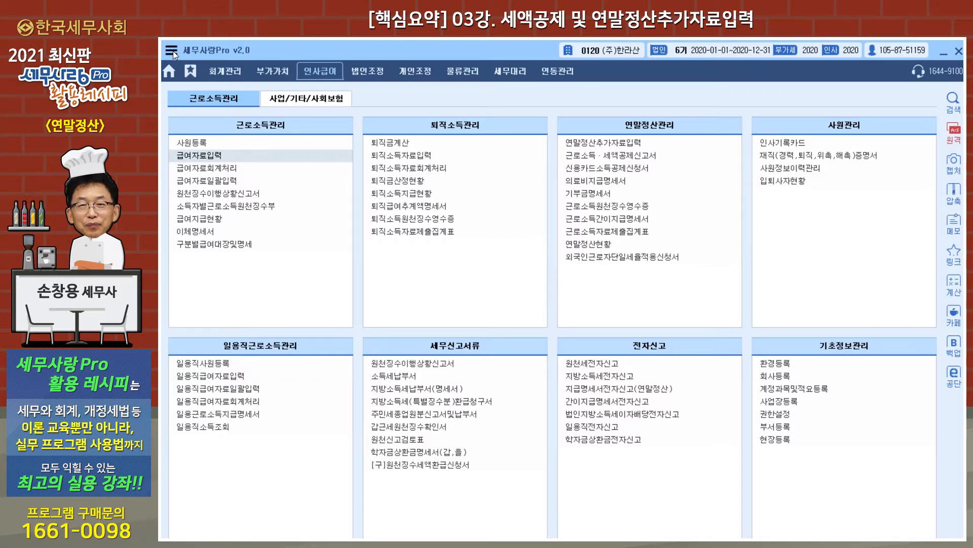
- Open 뉴젠네비, expand it to the full 근로소득연말정산 process map, and move it to the middle of the workspace
left_click(172, 50)
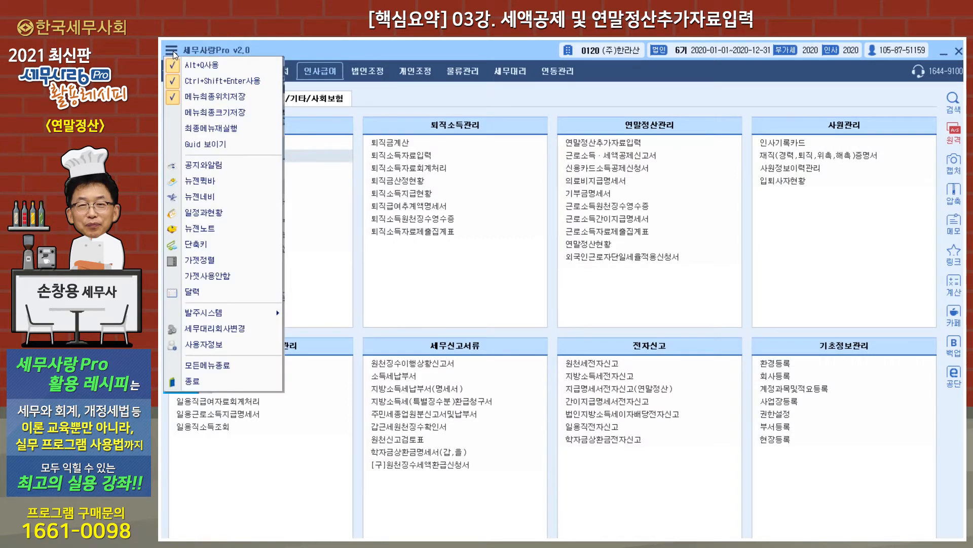
left_click(194, 198)
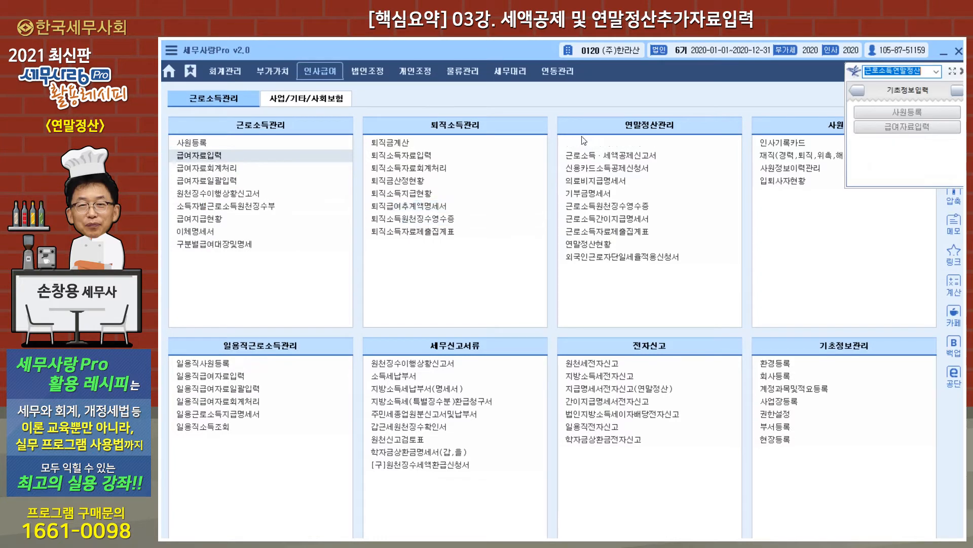
left_click(857, 72)
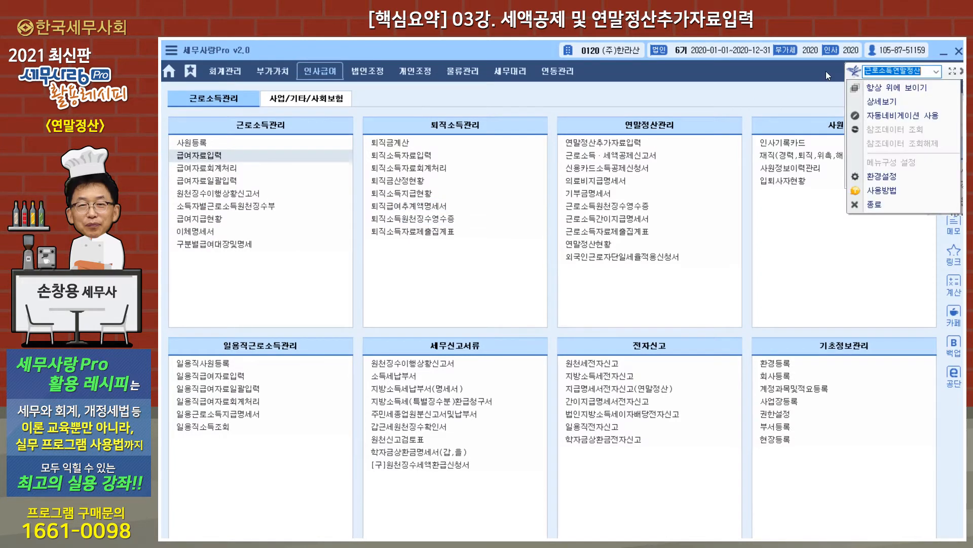
left_click(953, 70)
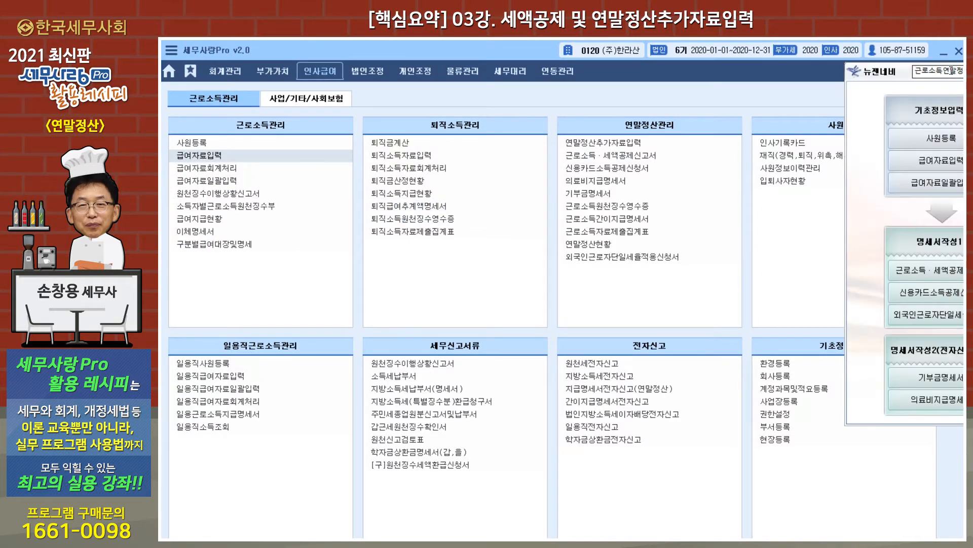
left_click_drag(875, 86, 393, 159)
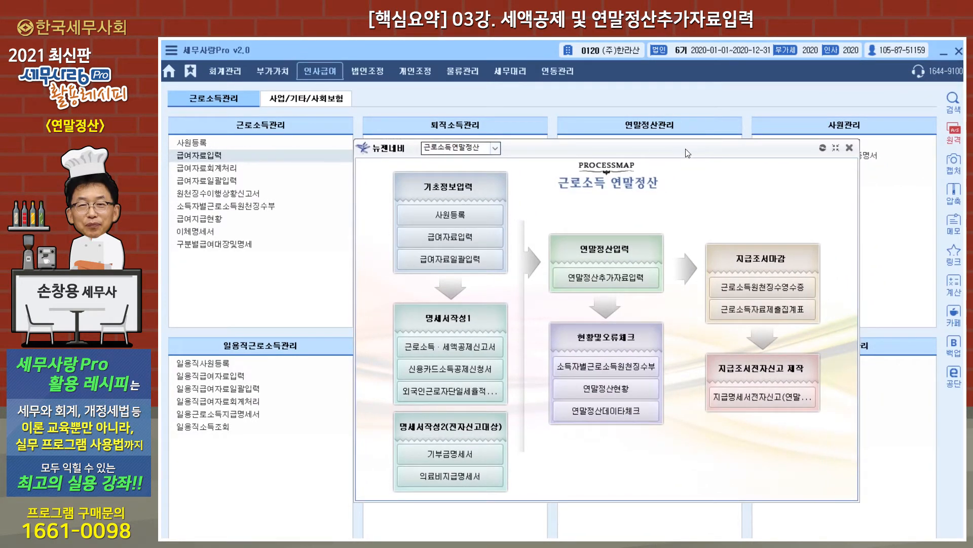
- Toggle the process map between compact and full size, review its process choices keeping 근로소득연말정산, and close the navigator
left_click(836, 149)
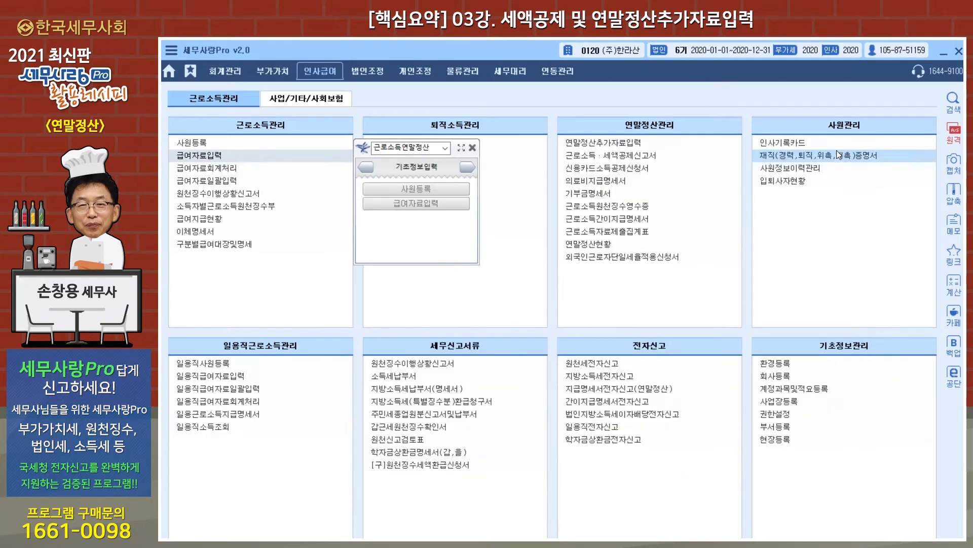
left_click(460, 148)
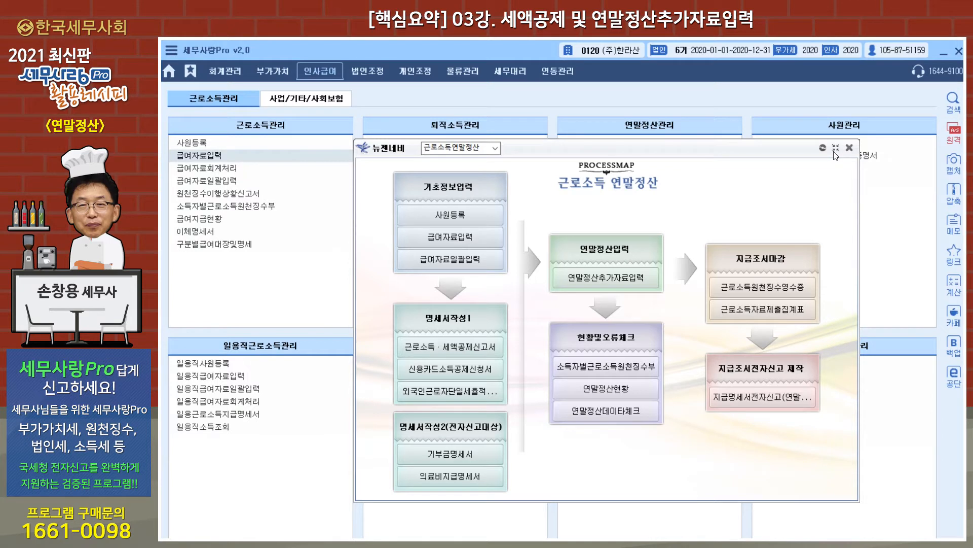
left_click(495, 150)
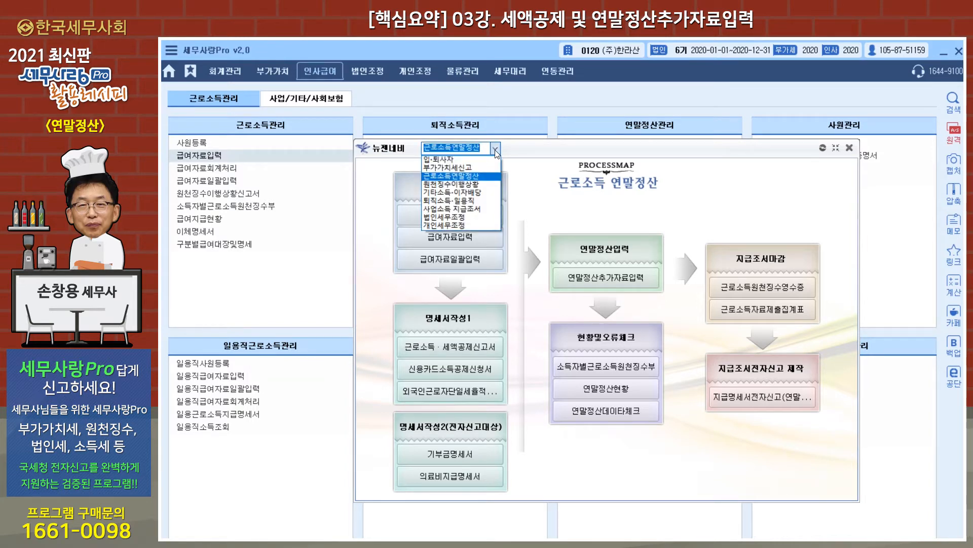
left_click(486, 176)
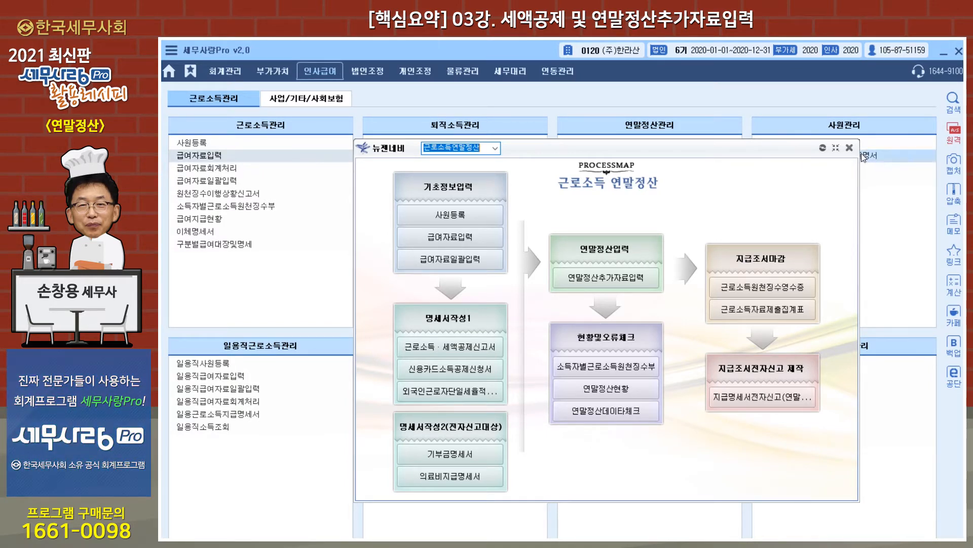
left_click(849, 148)
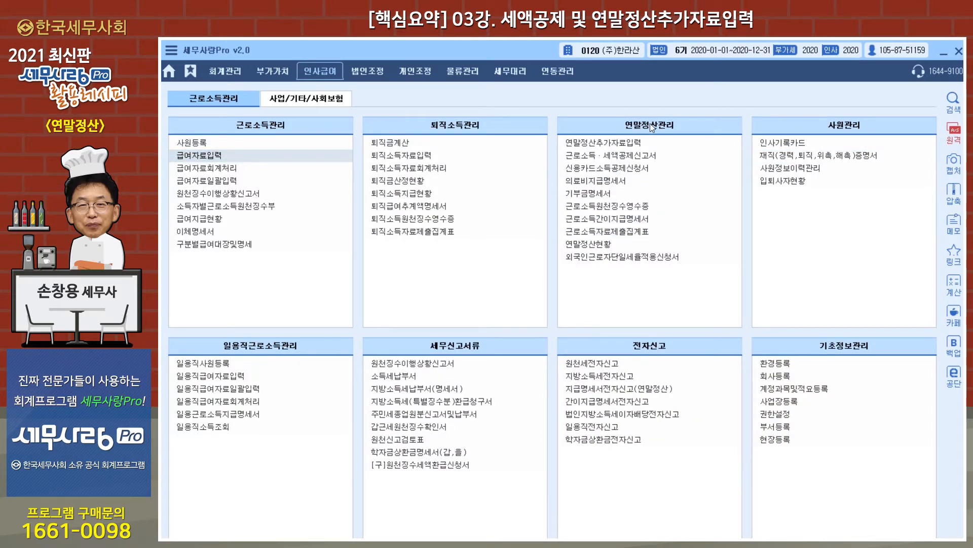
- Open 연말정산추가자료입력 and compare the 중도 and 총괄 employee lists, ending on the 계속 list of continuing employees
left_click(625, 144)
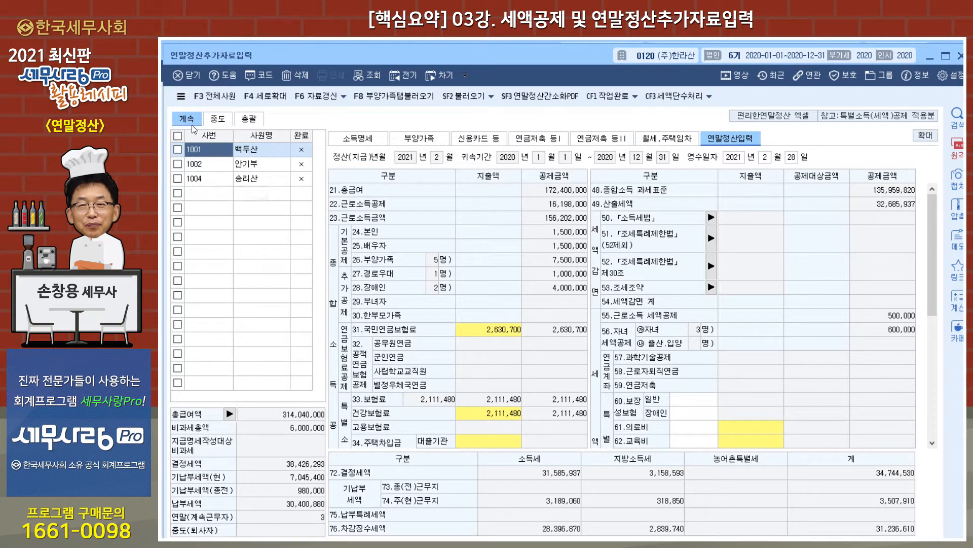
left_click(217, 121)
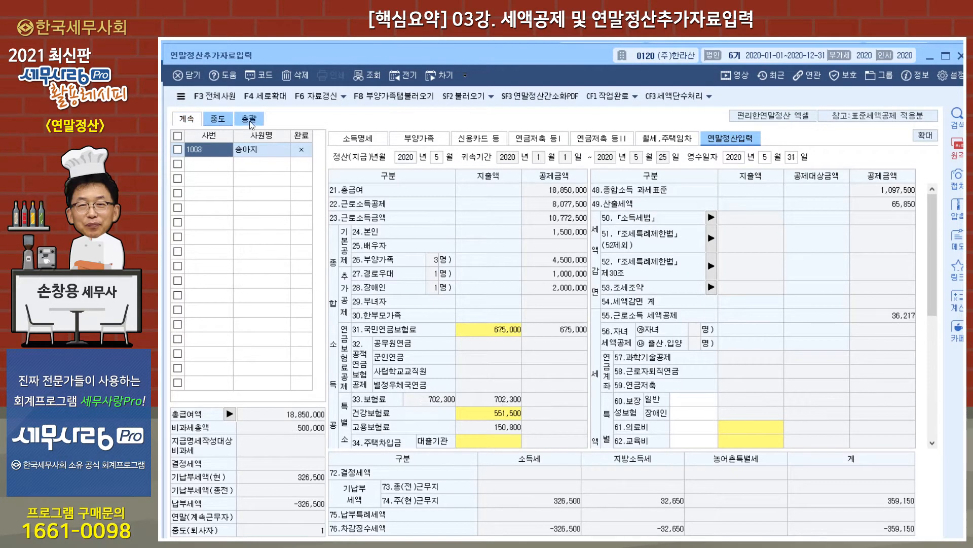
left_click(249, 121)
left_click(224, 123)
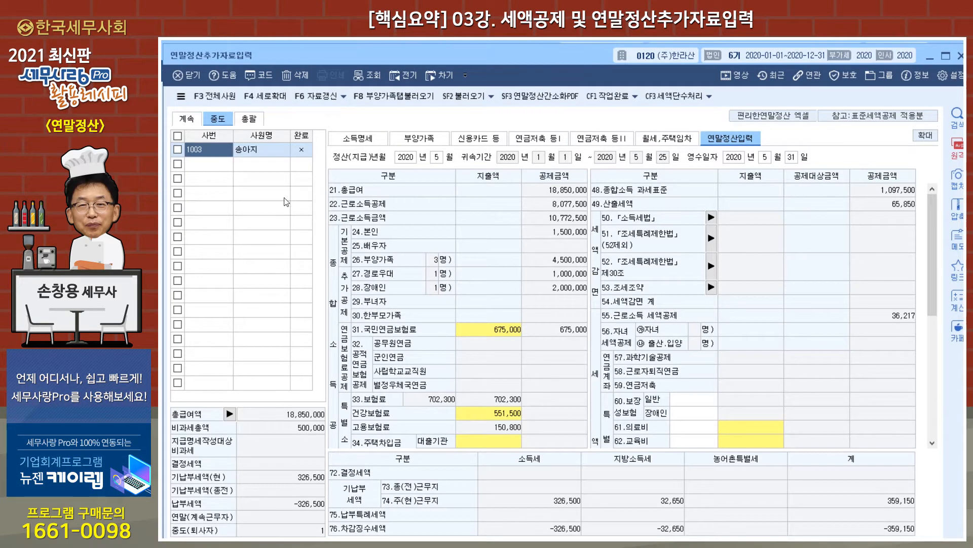
left_click(187, 120)
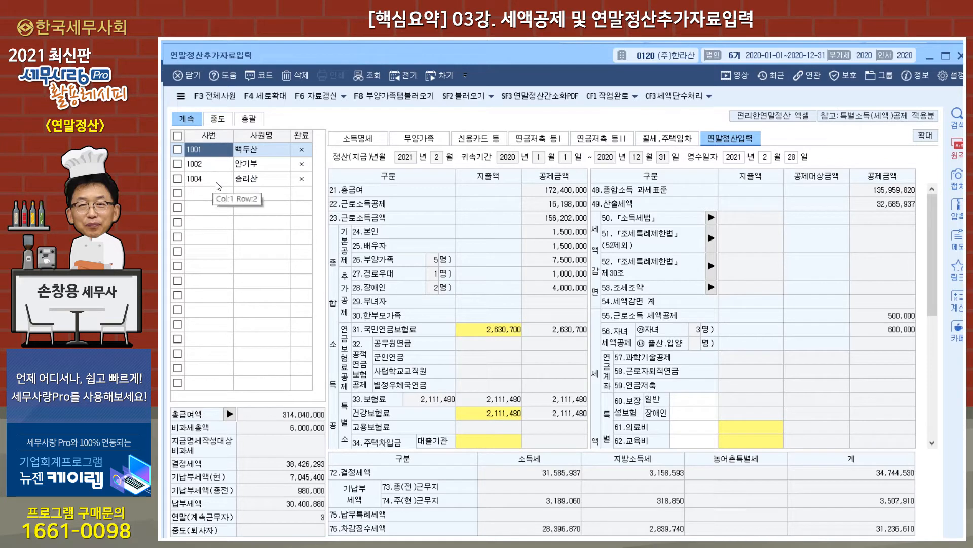
- Request loading of all continuing employees (전체사원) and decline it
left_click(219, 99)
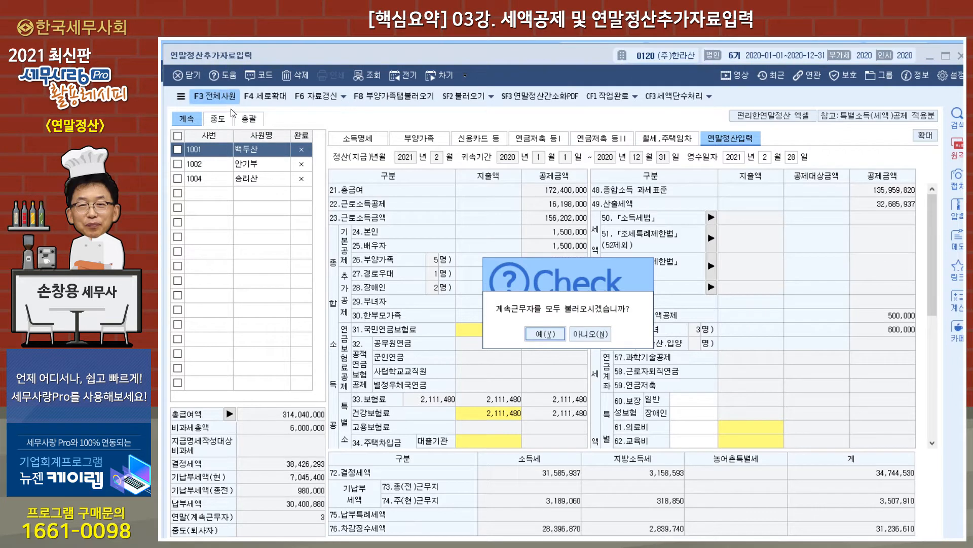
left_click(603, 337)
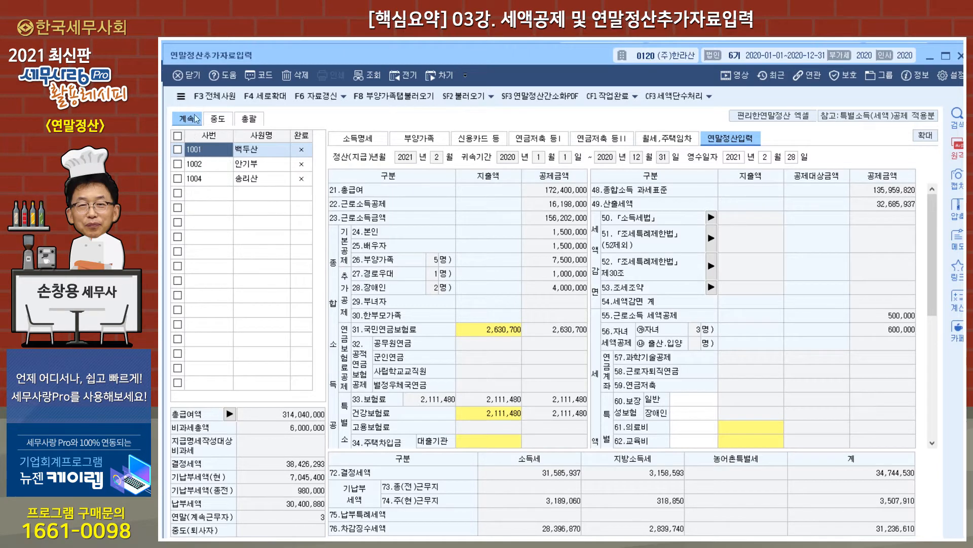
- Review the first employee's input sections from 소득명세 through 부양가족, 신용카드, 연금저축 and 월세 to 연말정산입력
left_click(364, 144)
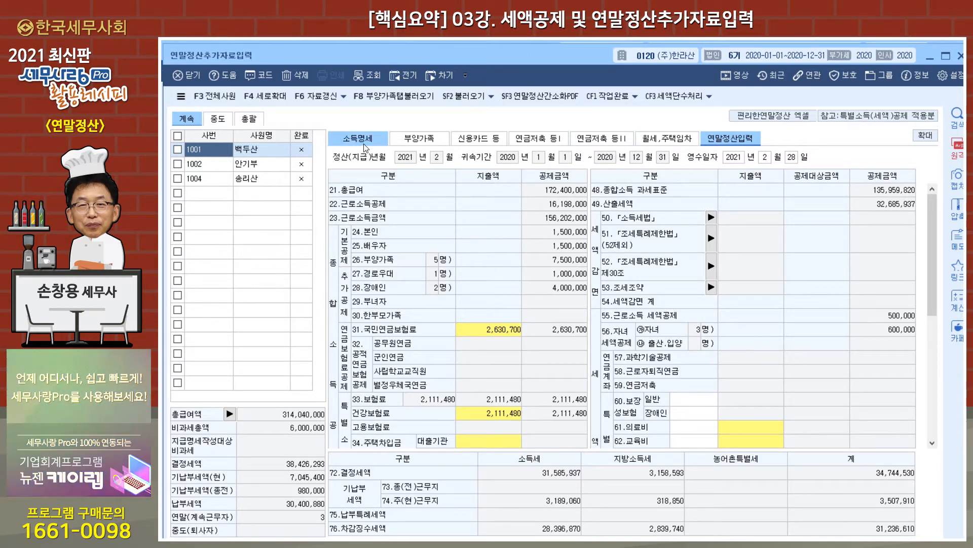
left_click(419, 138)
left_click(479, 138)
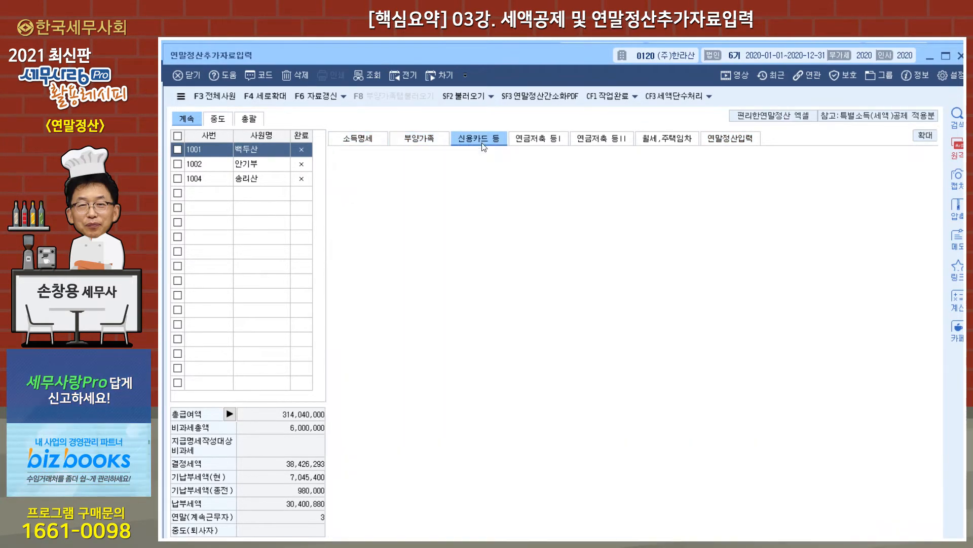
left_click(544, 144)
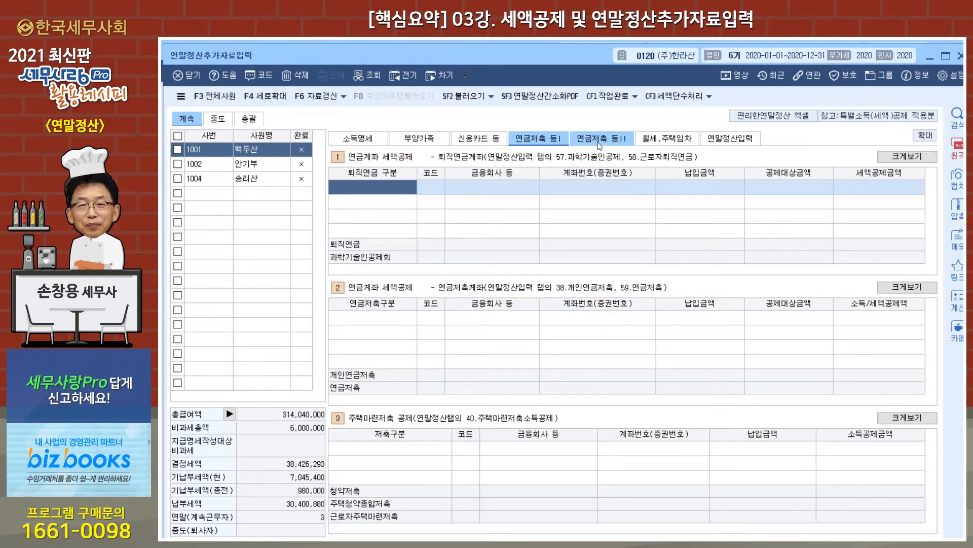
left_click(605, 139)
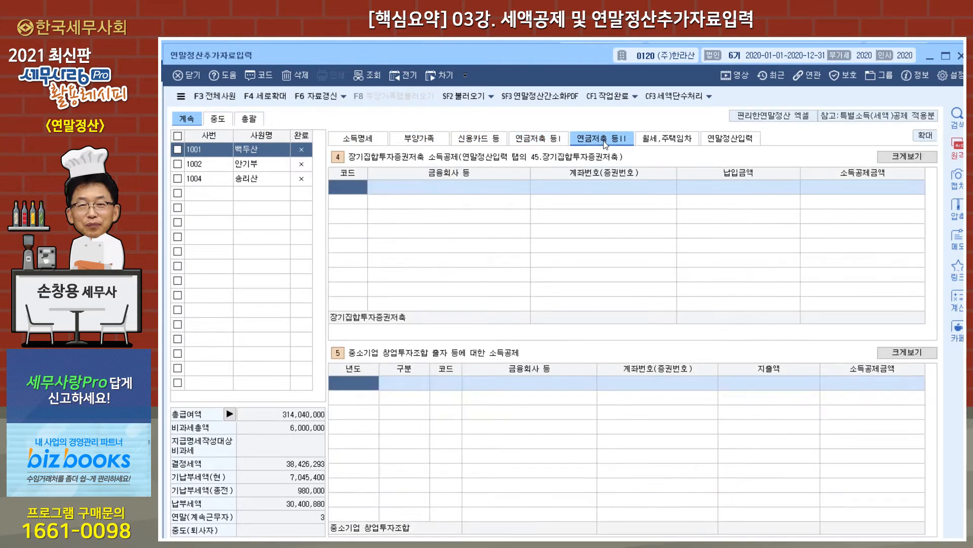
left_click(660, 138)
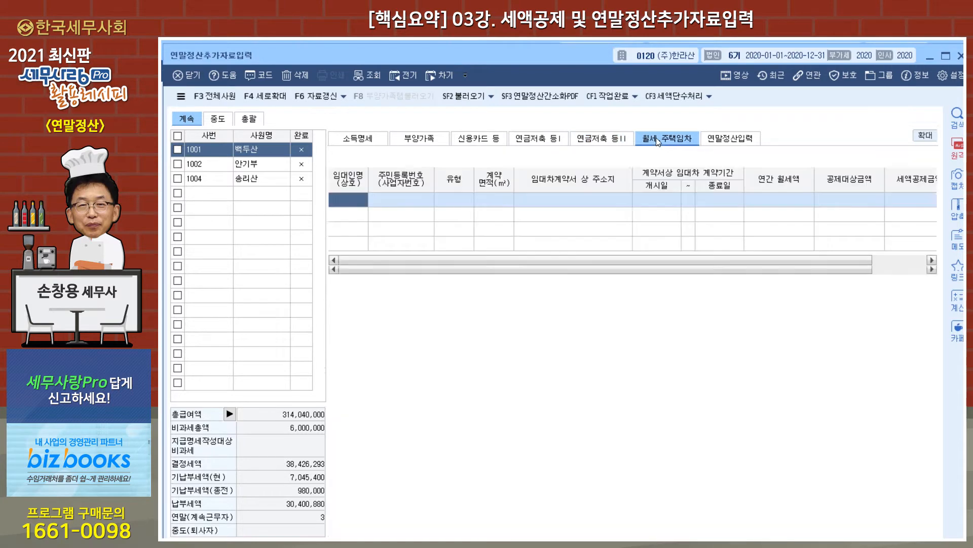
left_click(727, 145)
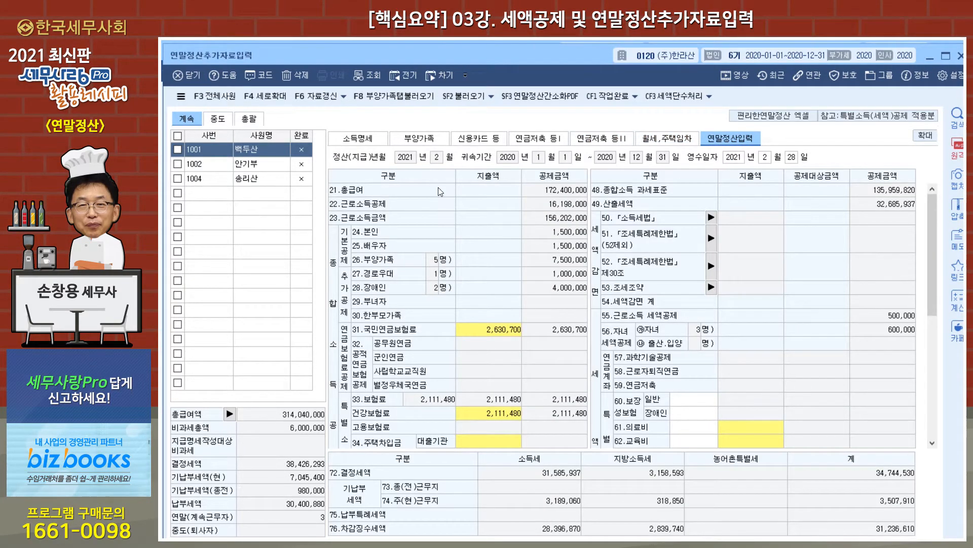
- Clear the 인정상여추가분 amount under item 13-3 in the first employee's 소득명세 for the current workplace
left_click(361, 143)
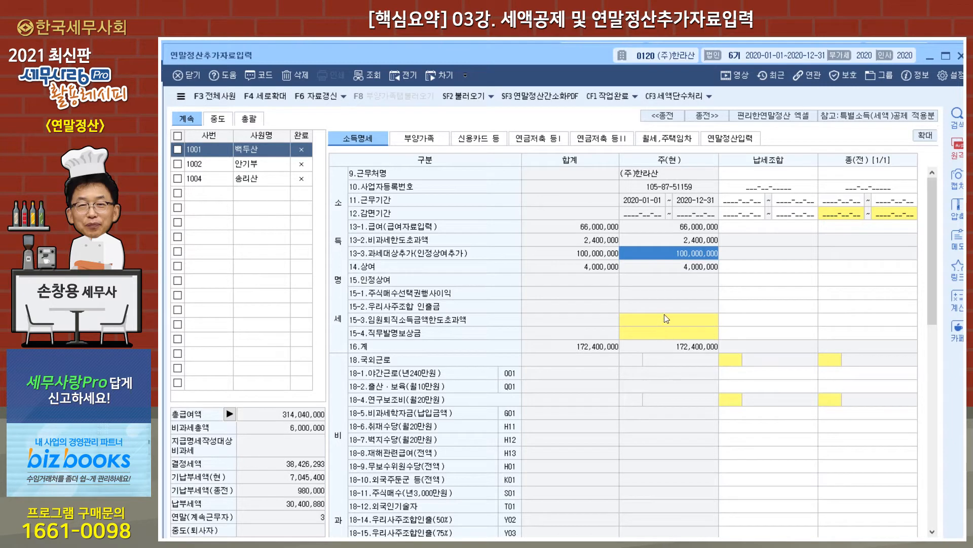
double_click(696, 254)
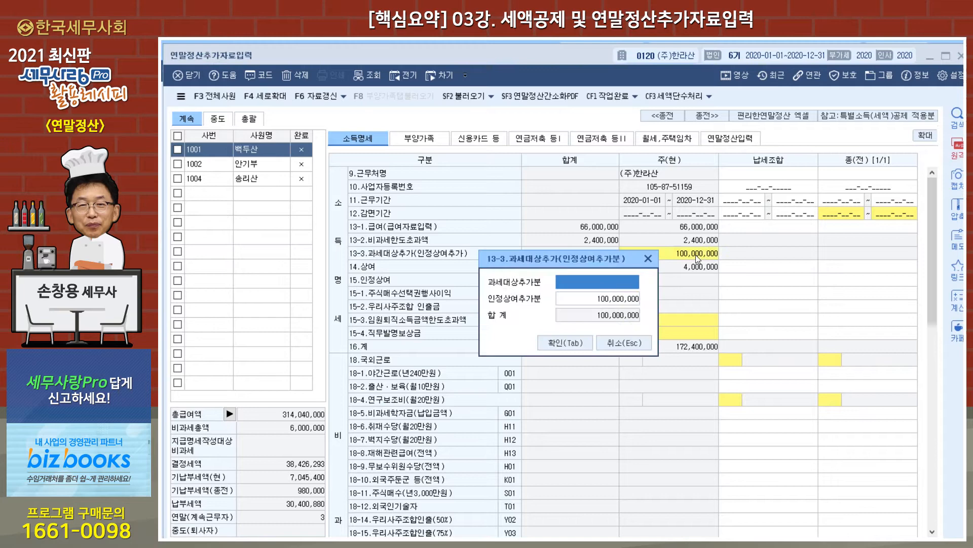
left_click(617, 303)
key("Delete")
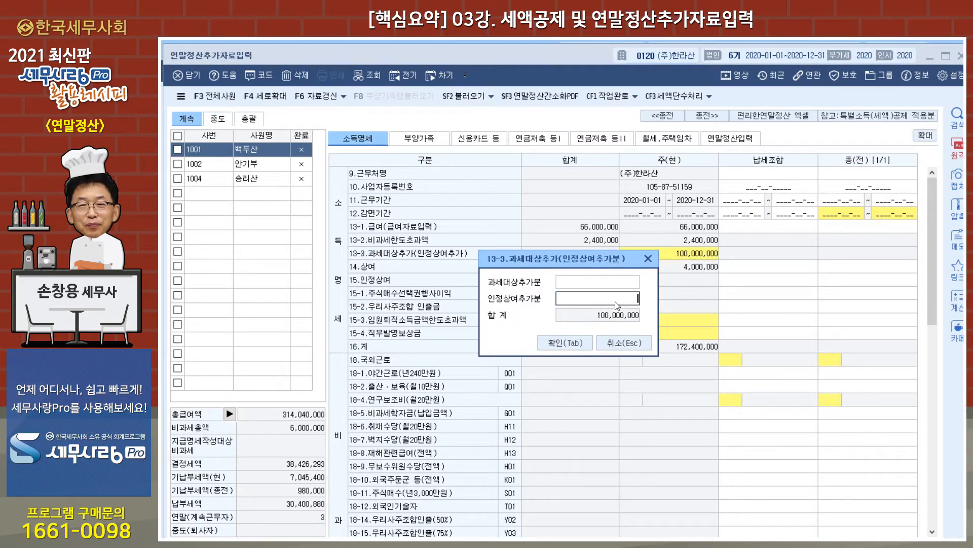
key("shift+Tab")
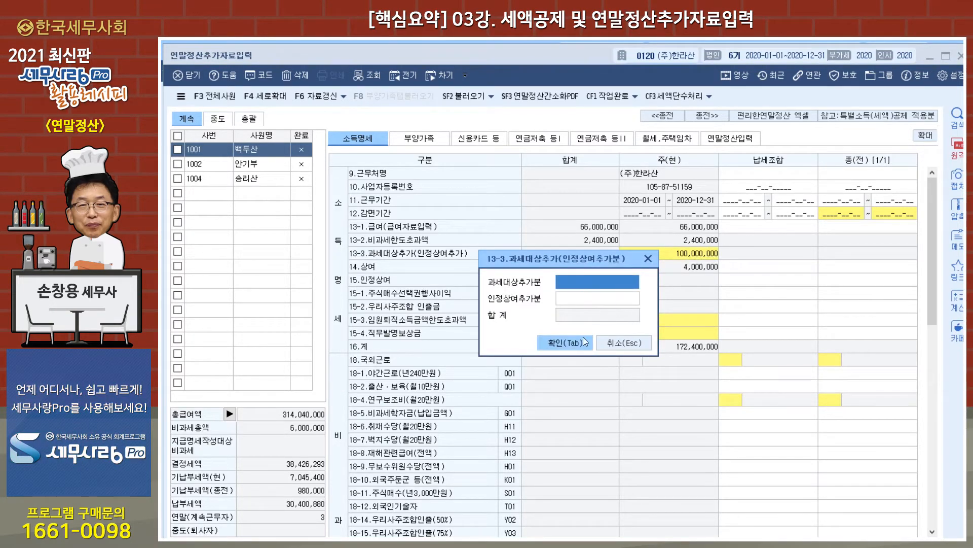
left_click(568, 343)
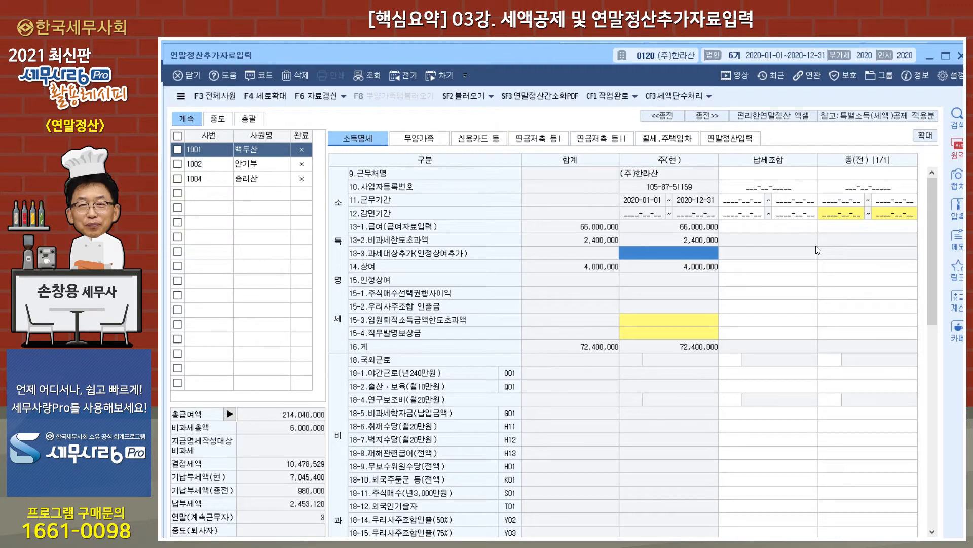
- Examine the second employee's 소득명세, including the previous employer's health, employment and national pension insurance premiums
left_click(204, 163)
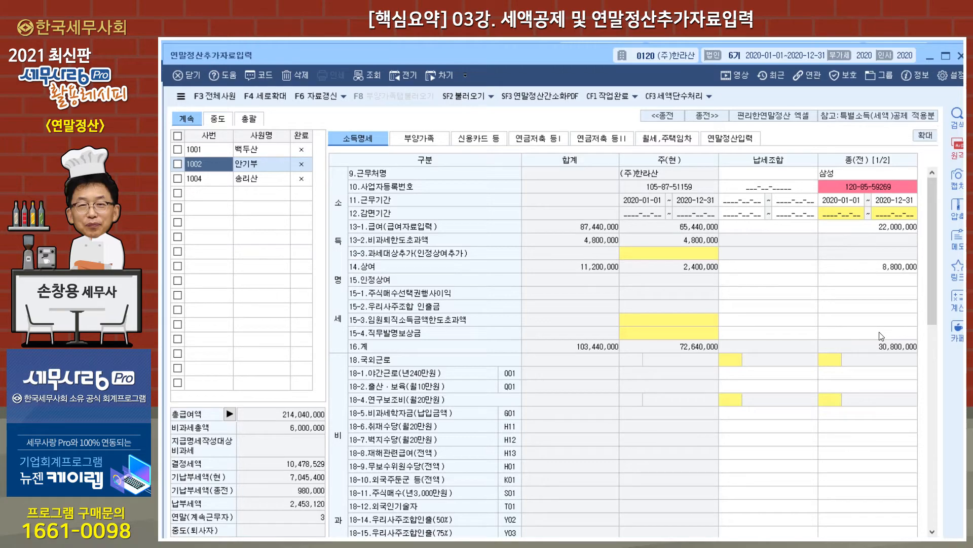
left_click_drag(930, 260, 934, 425)
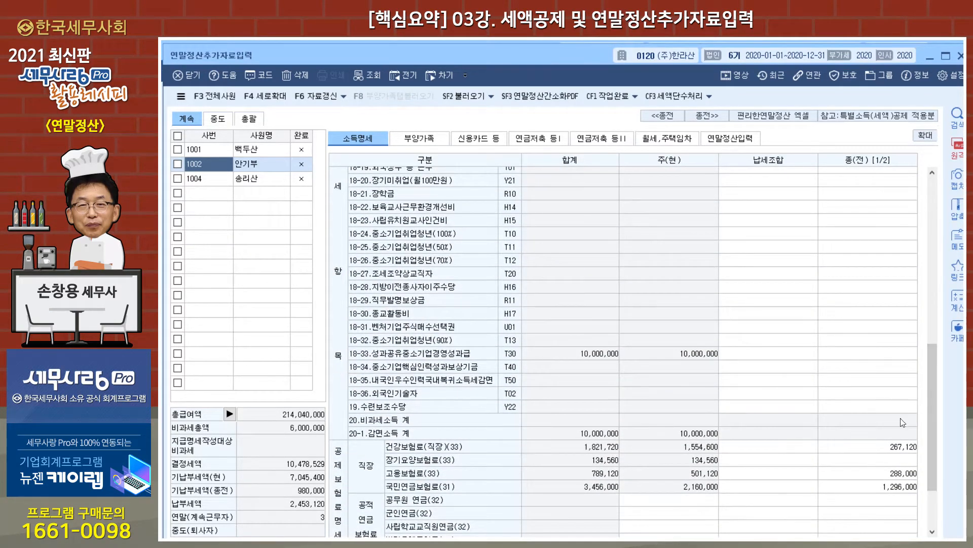
left_click_drag(934, 469, 937, 504)
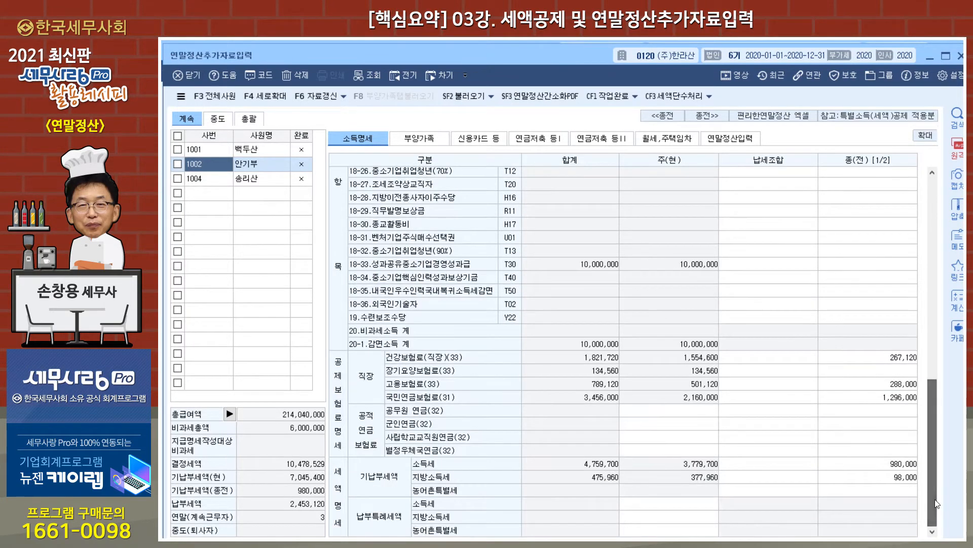
left_click(901, 361)
left_click(905, 388)
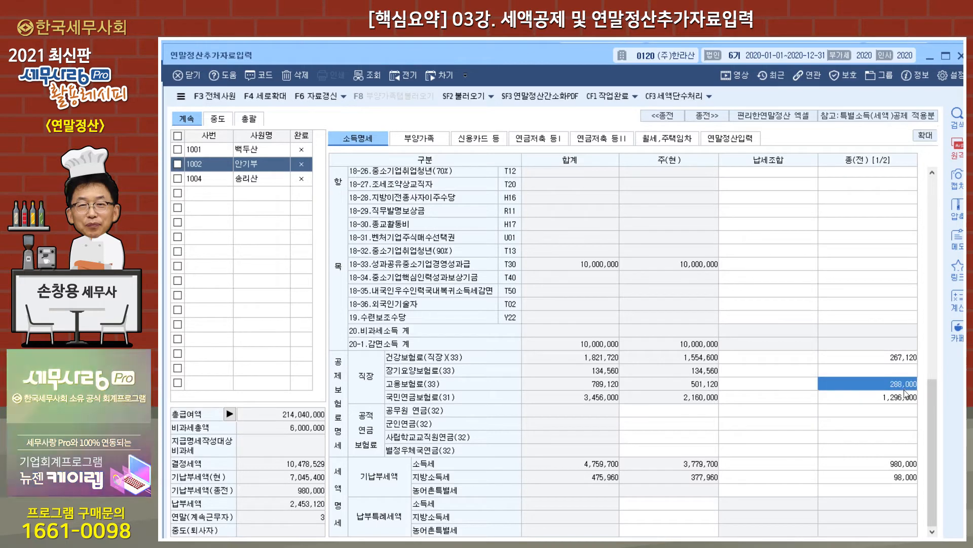
left_click(907, 400)
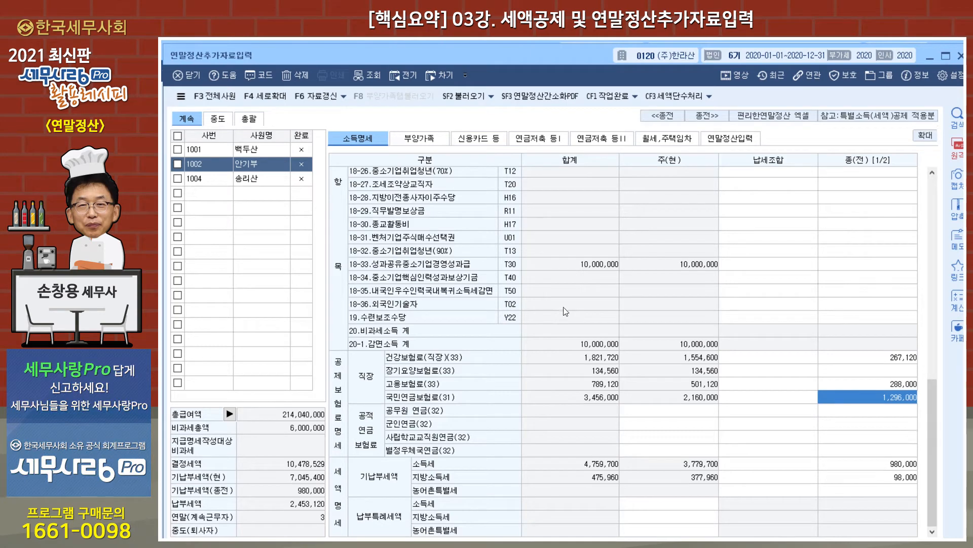
- View the 부양가족 details of the second and the first employee, and close the 연말정산추가자료입력 form
left_click(427, 142)
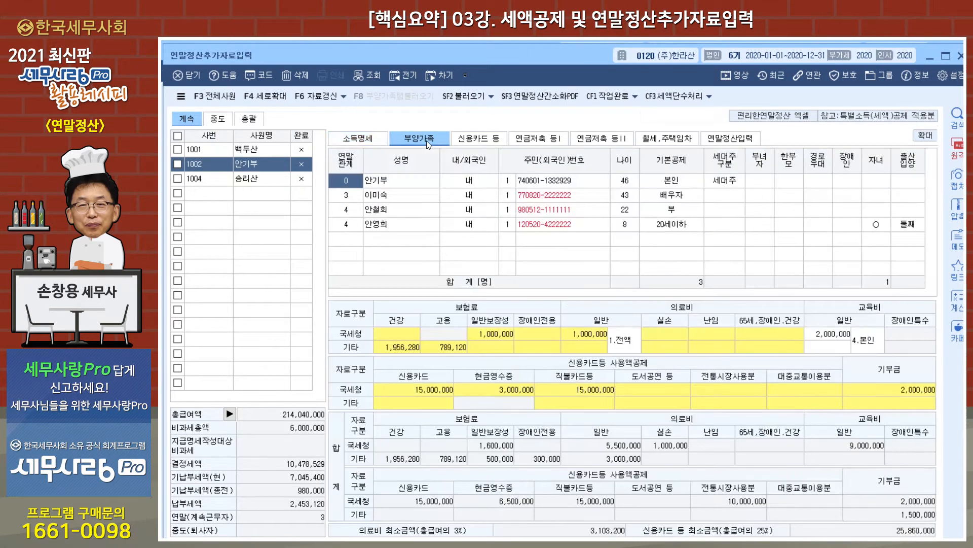
left_click(261, 151)
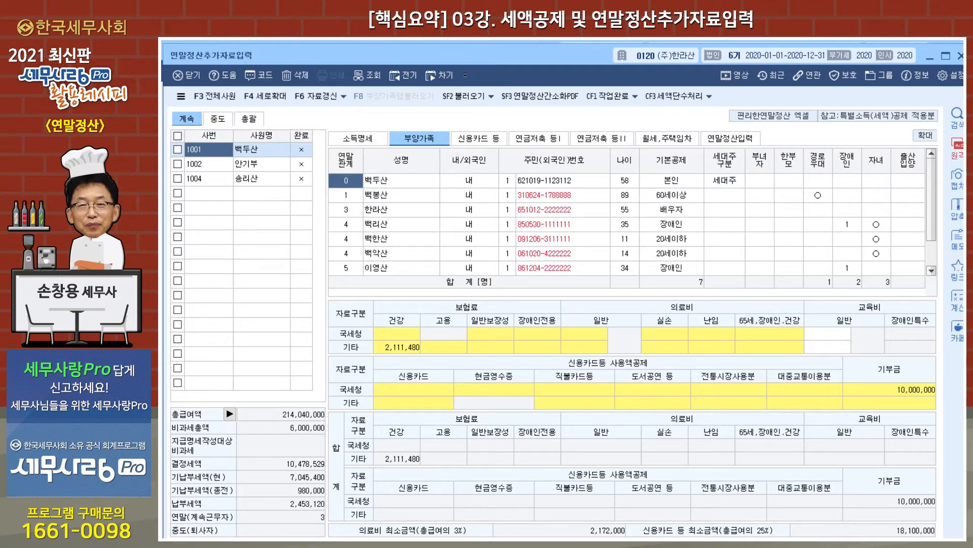
key("Escape")
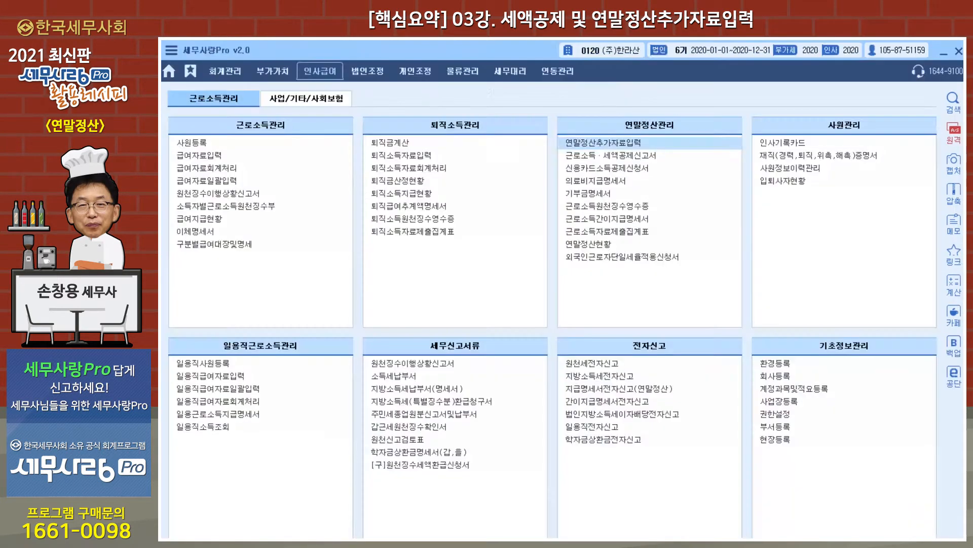
- View the first employee's 부양가족명세 in 사원등록, and return to 연말정산추가자료입력
left_click(203, 146)
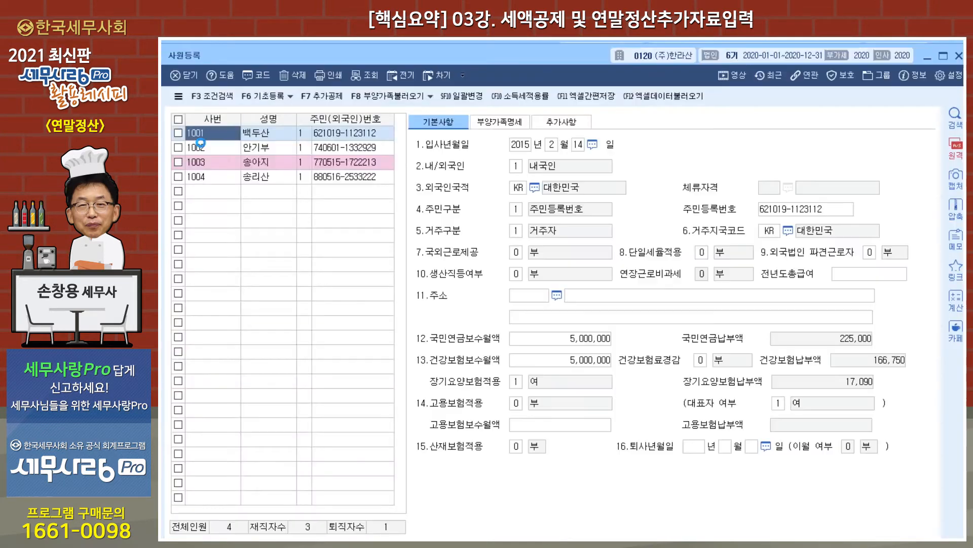
left_click(504, 125)
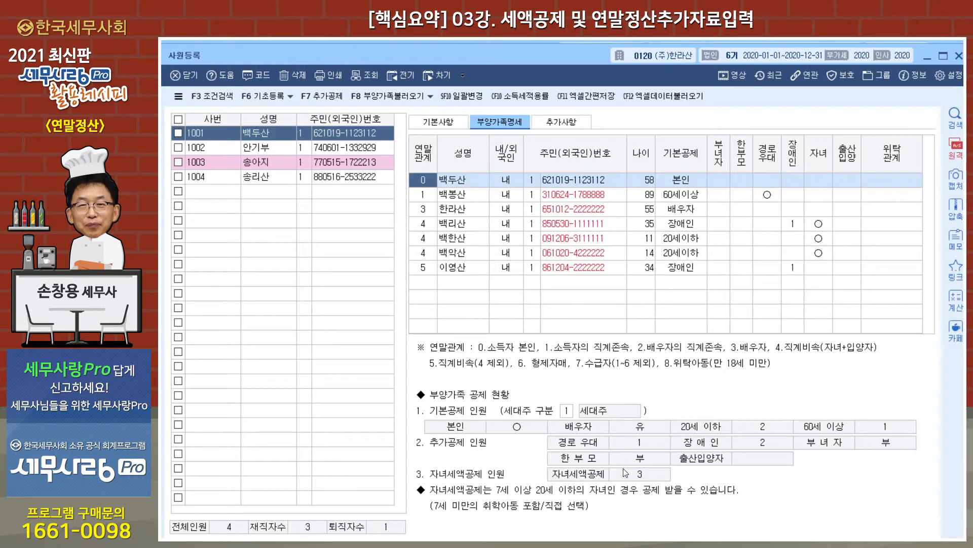
key("alt+Tab")
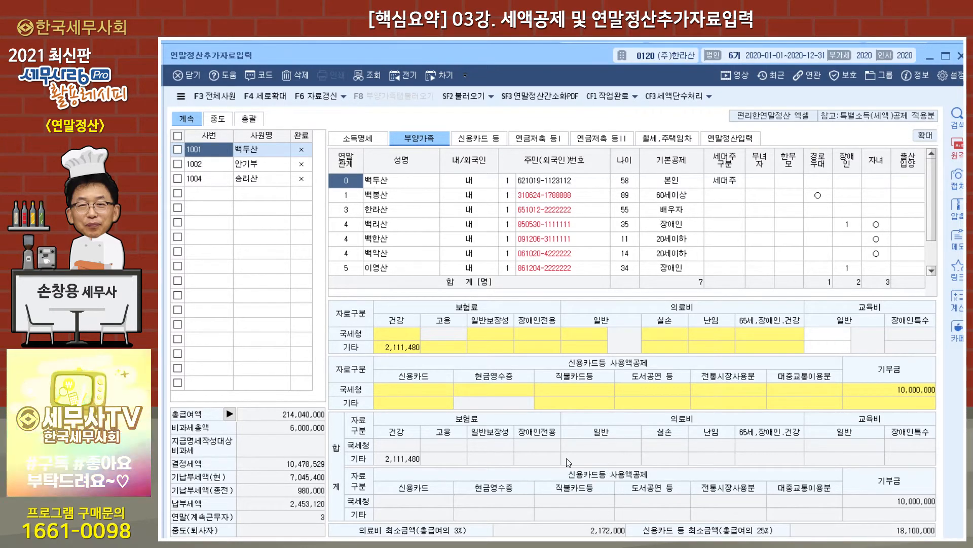
- Examine the 보장성보험-일반 entry in the 보험료 등 공제대상금액 details of employee 1002, and close the details
left_click(268, 167)
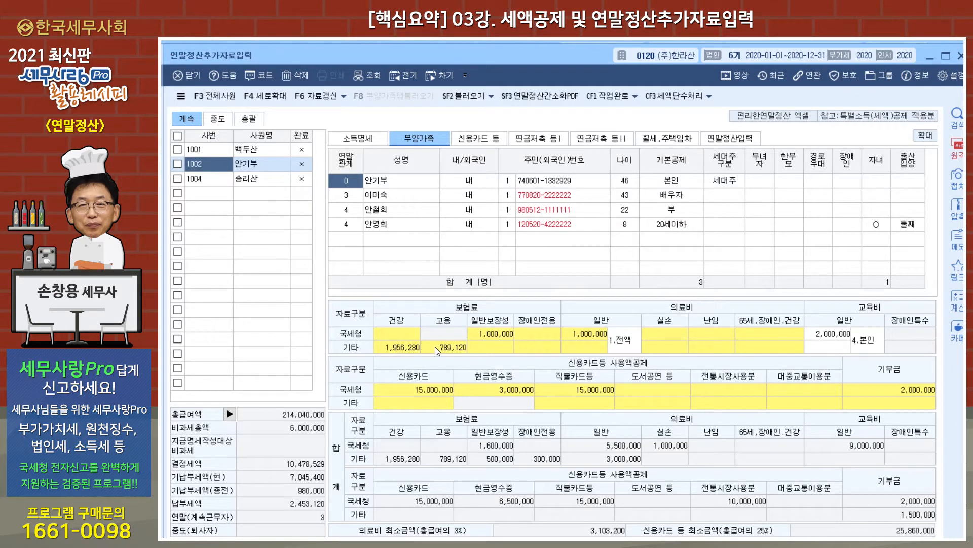
left_click(506, 336)
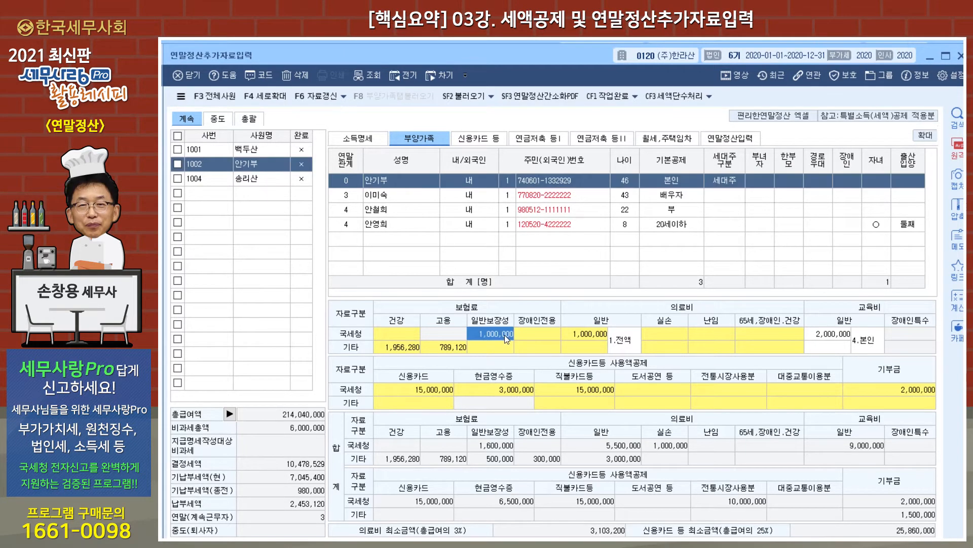
double_click(504, 335)
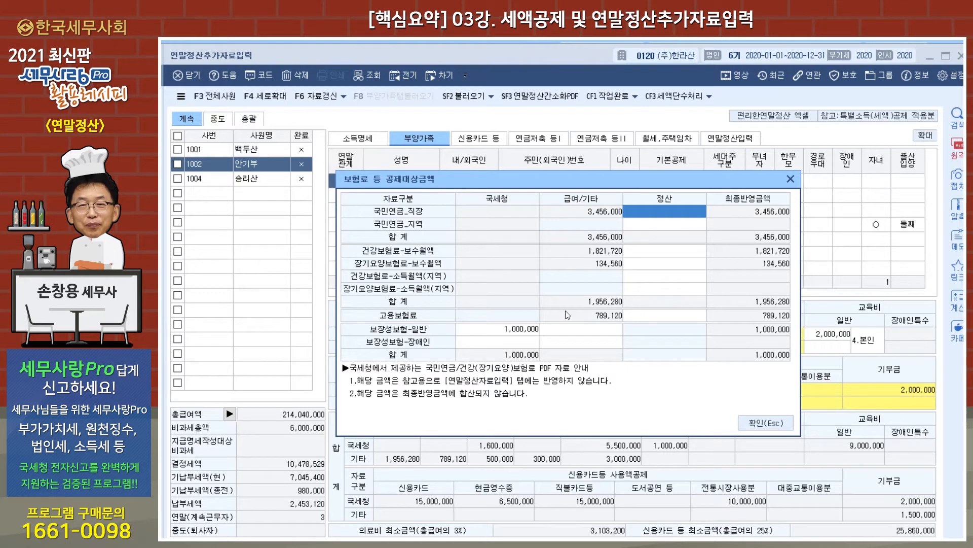
left_click(531, 328)
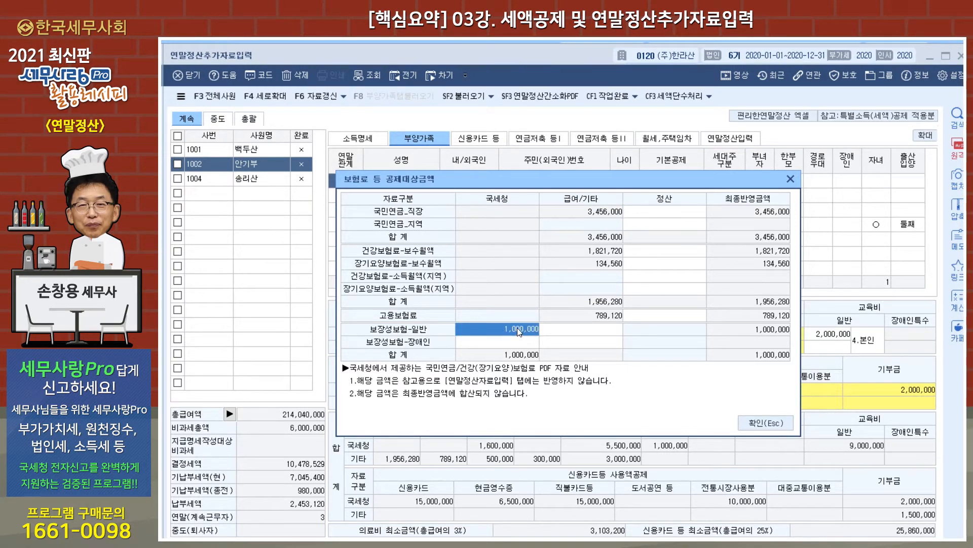
left_click(762, 426)
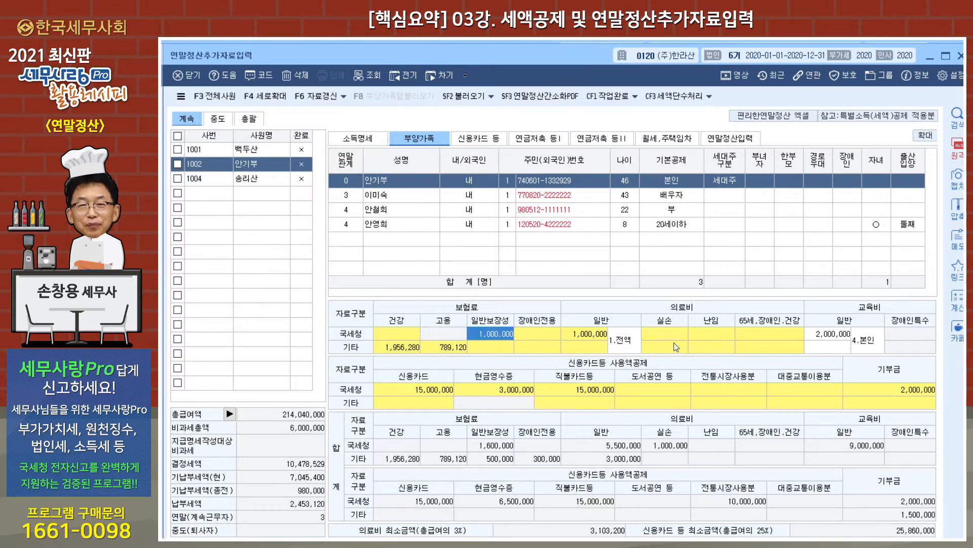
- View the employee's own 국세청장 entry and amount in 의료비지급명세서, and close the statement
left_click(597, 332)
double_click(598, 332)
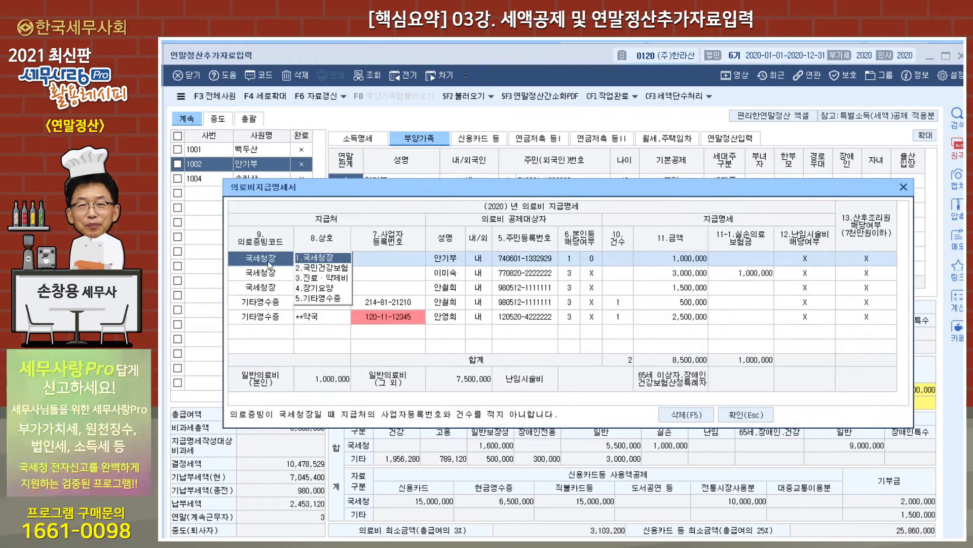
left_click(446, 259)
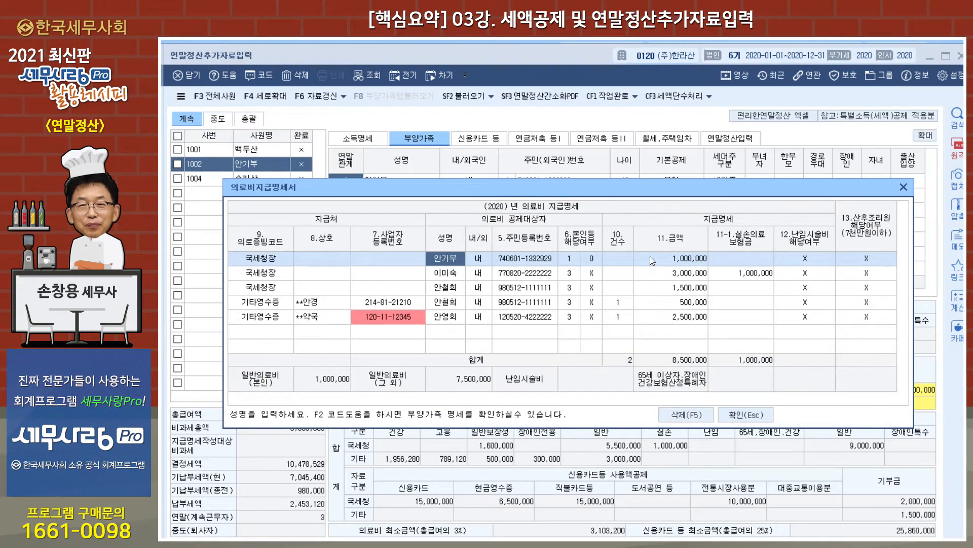
left_click(673, 257)
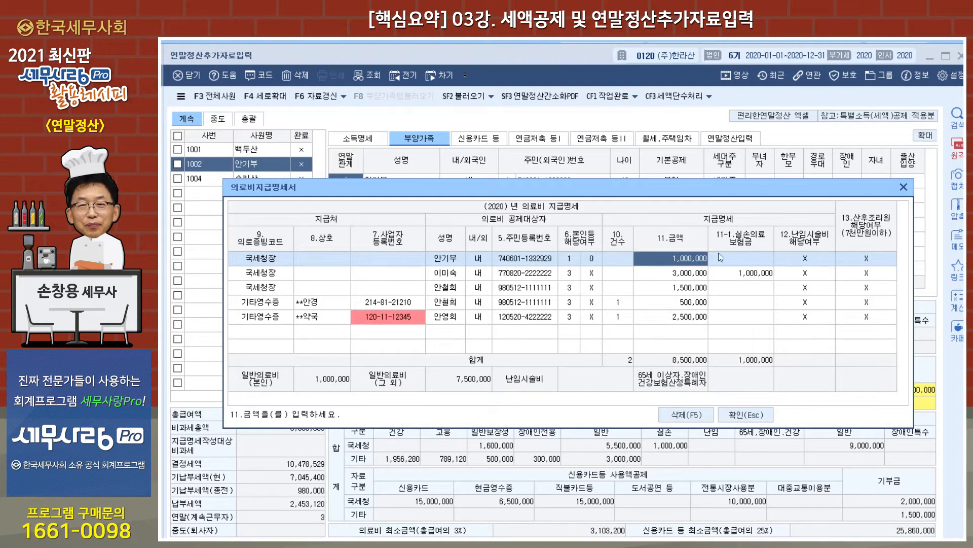
left_click(903, 188)
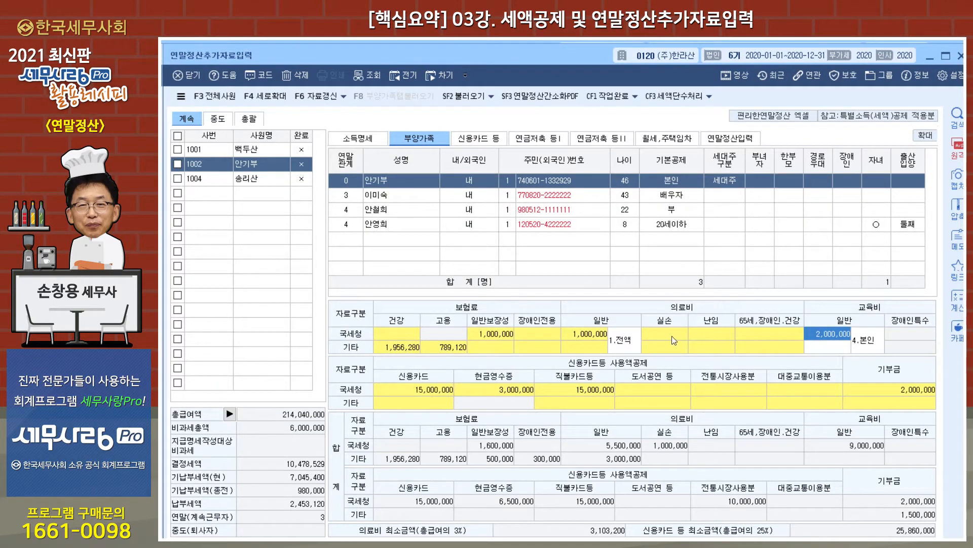
- Reopen 의료비지급명세서 and examine the family members' entries, including the spouse's 금액 and 실손의료보험금
left_click(589, 337)
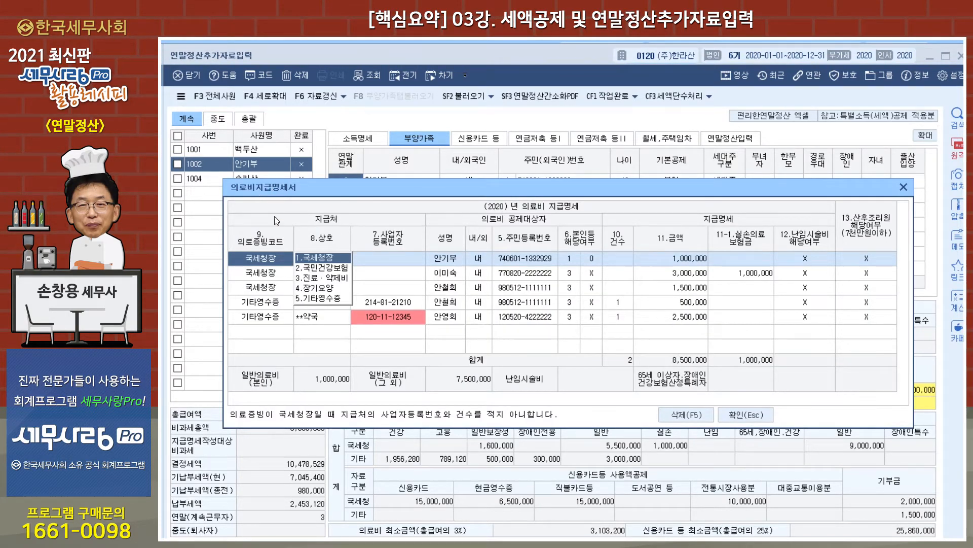
left_click(452, 277)
left_click(453, 288)
left_click(453, 302)
left_click(449, 317)
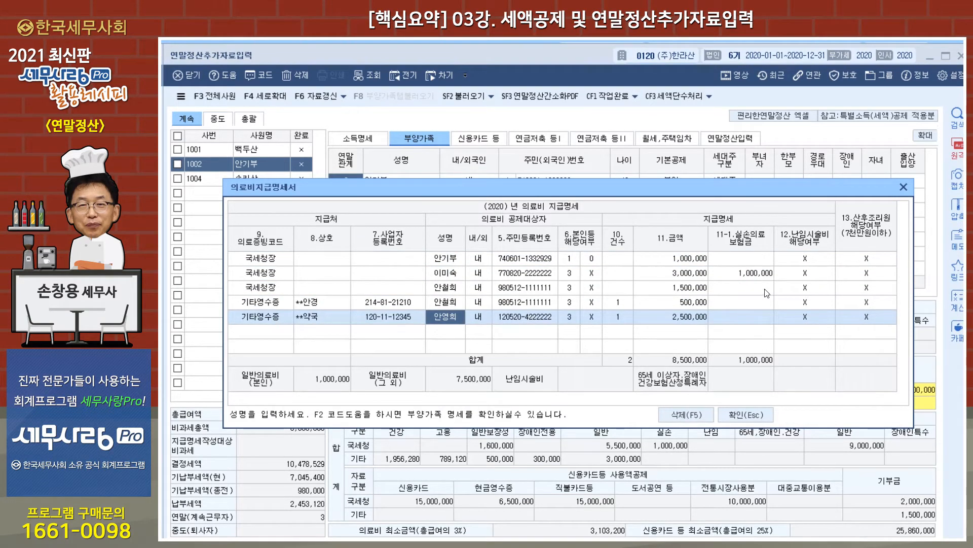
left_click(456, 273)
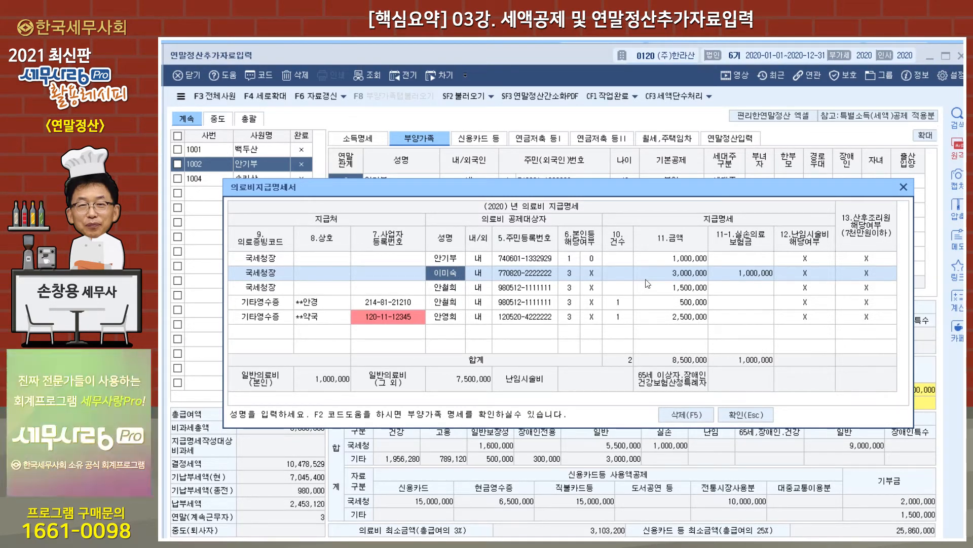
left_click(658, 275)
left_click(764, 277)
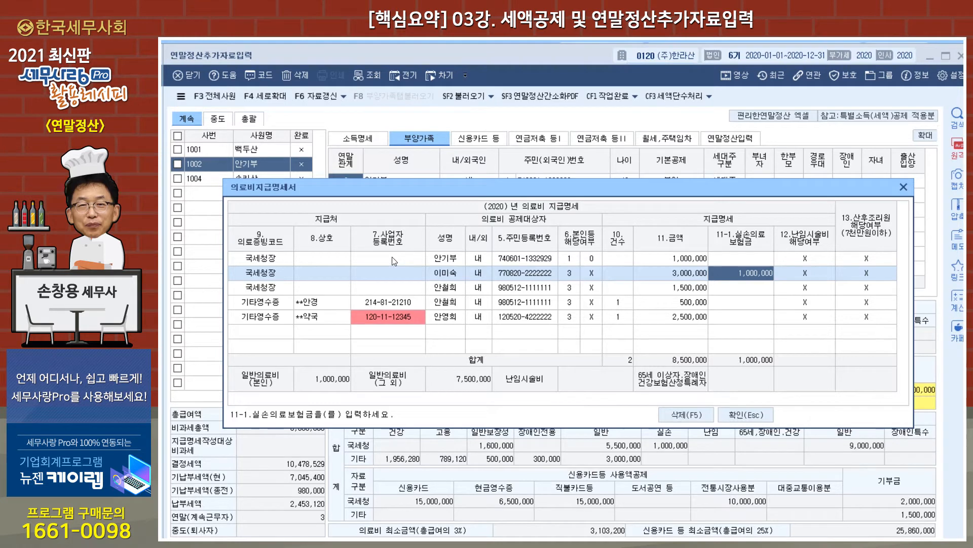
- Inspect the 기타영수증 entries' evidence code, business number field and amounts in 의료비지급명세서, and close it
left_click(260, 309)
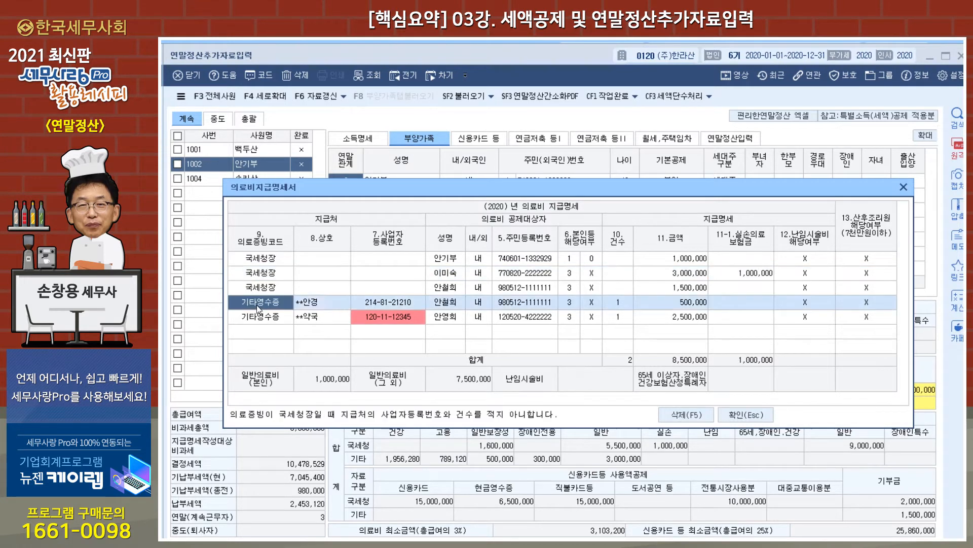
left_click(386, 303)
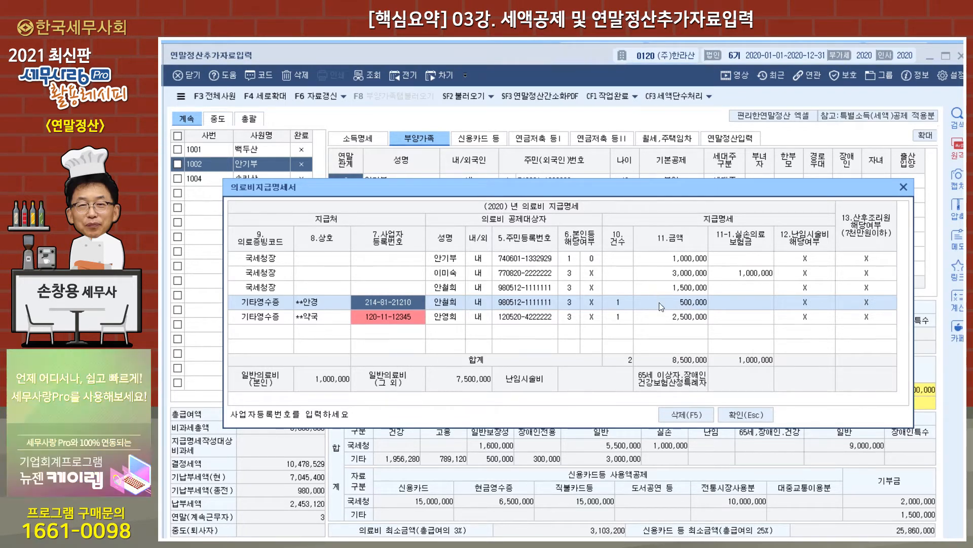
left_click(683, 306)
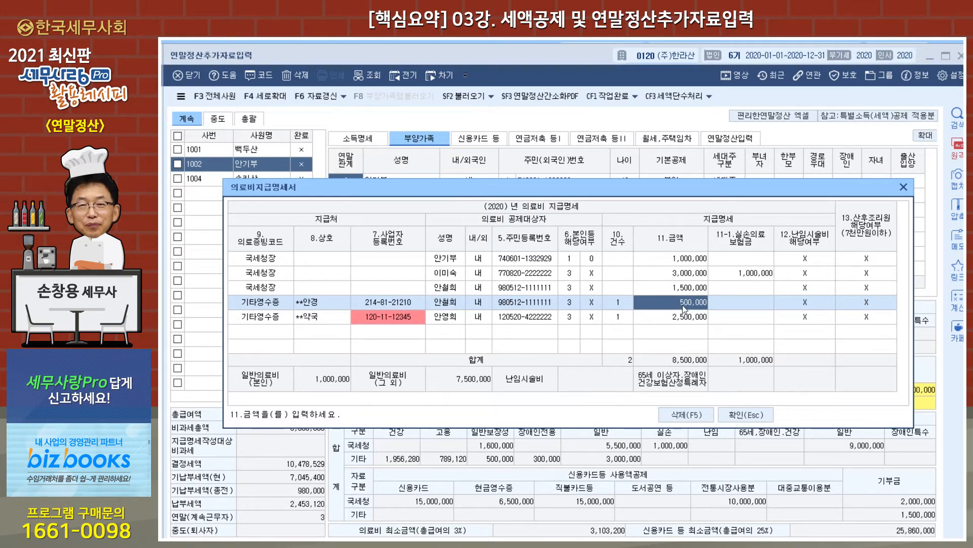
left_click(686, 325)
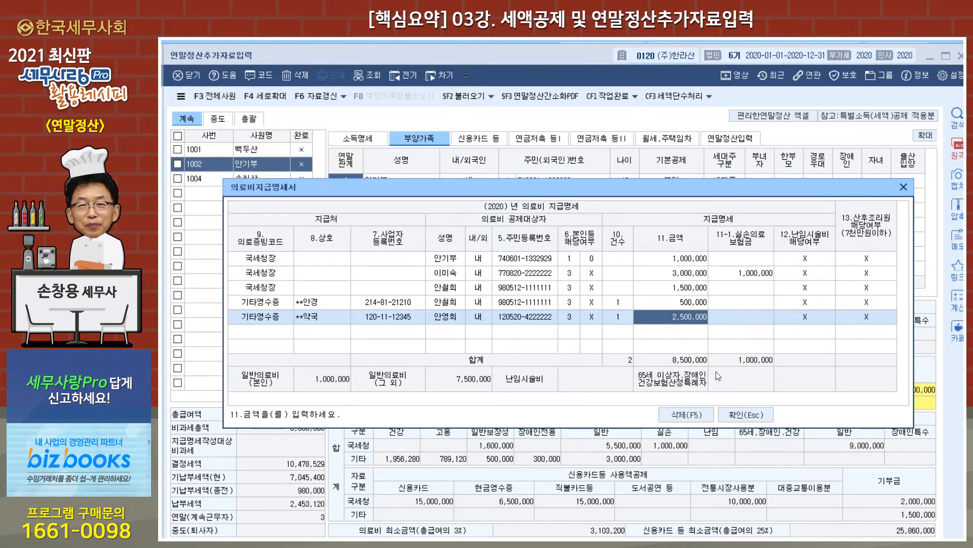
left_click(735, 414)
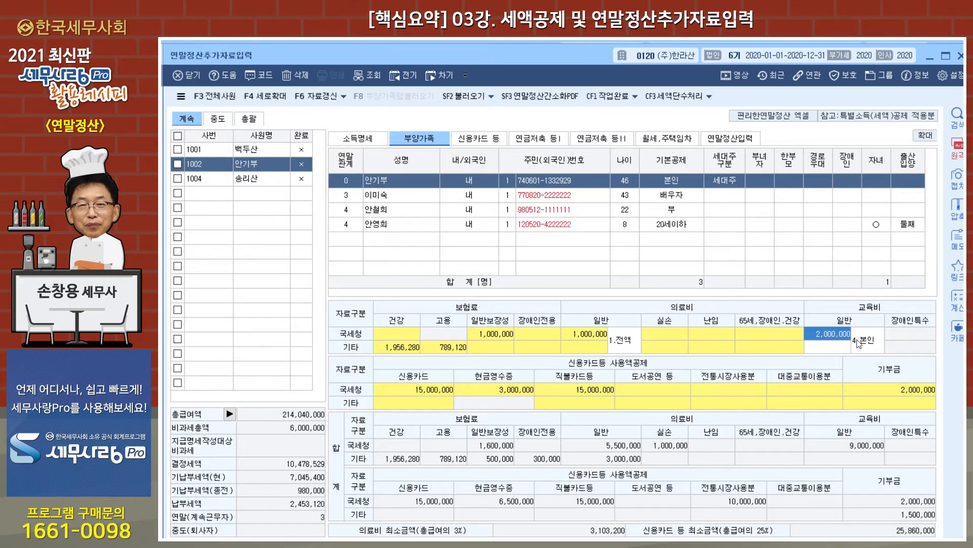
- Review the 교육비 amounts and categories of the employee (본인) and the two children (대학생 and 초중고)
left_click(868, 349)
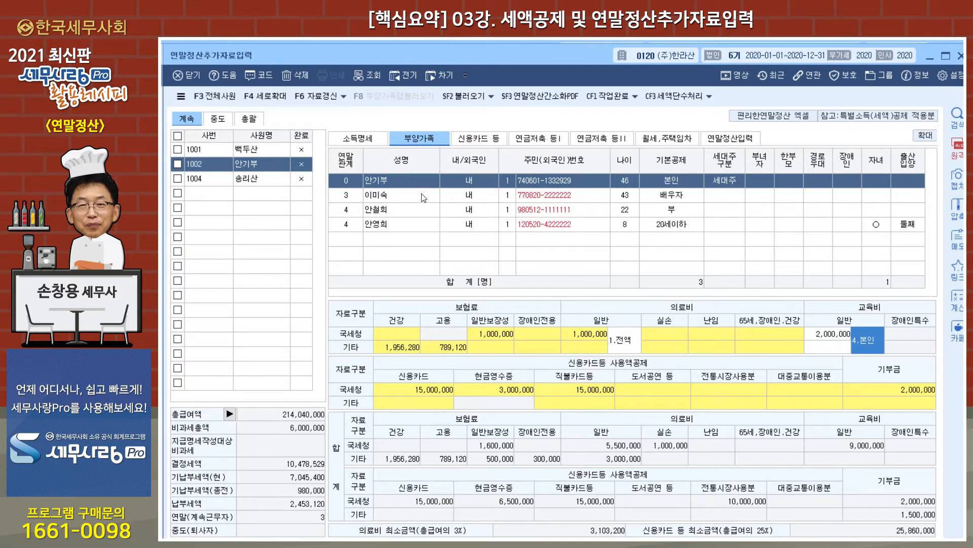
left_click(413, 216)
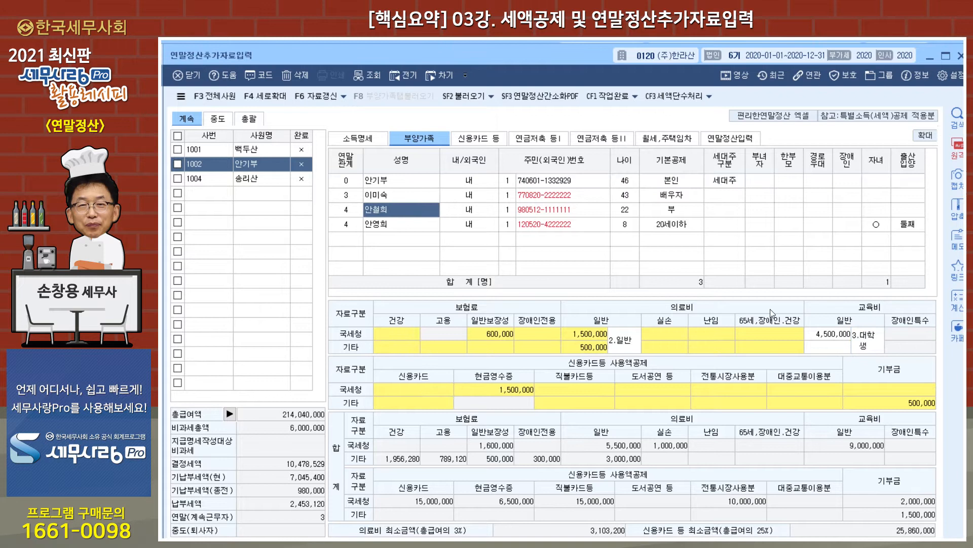
left_click(828, 336)
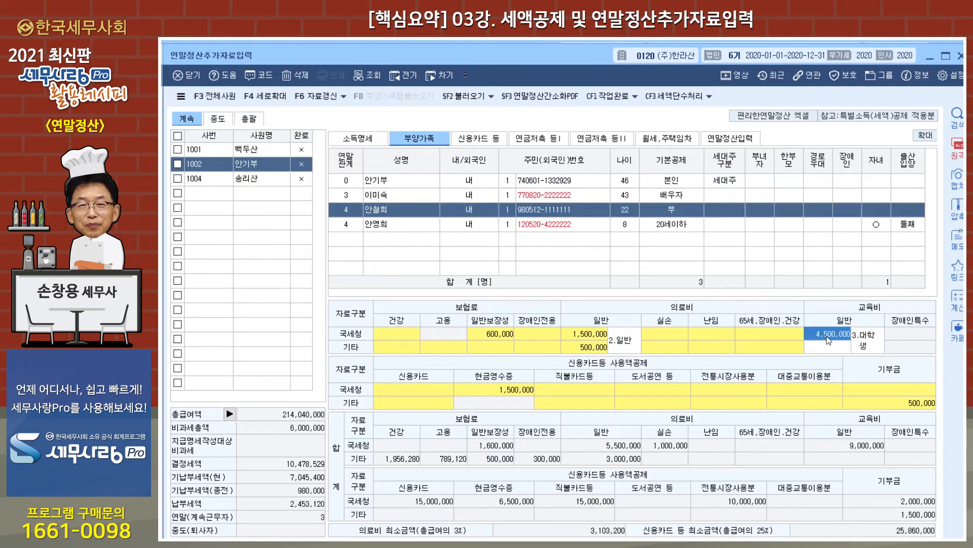
left_click(866, 344)
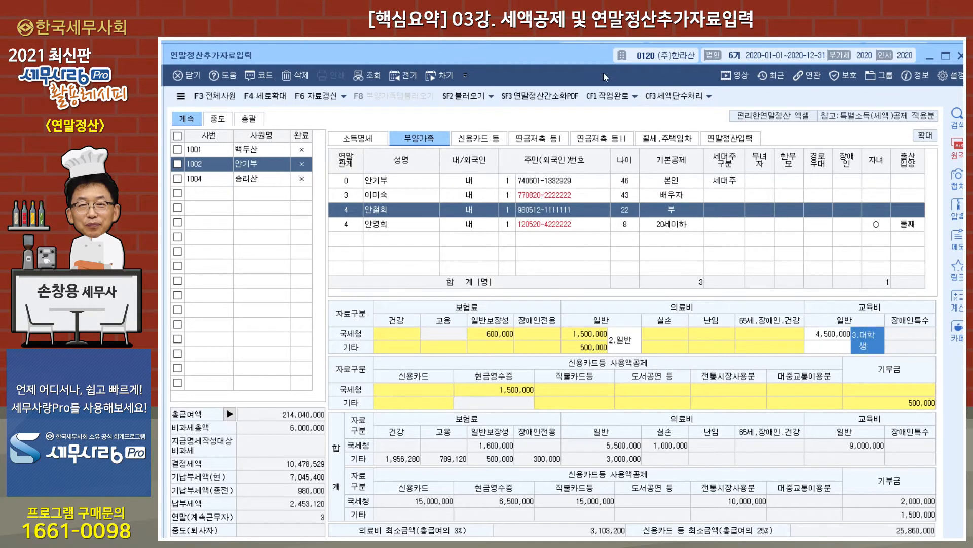
left_click_drag(570, 60, 569, 53)
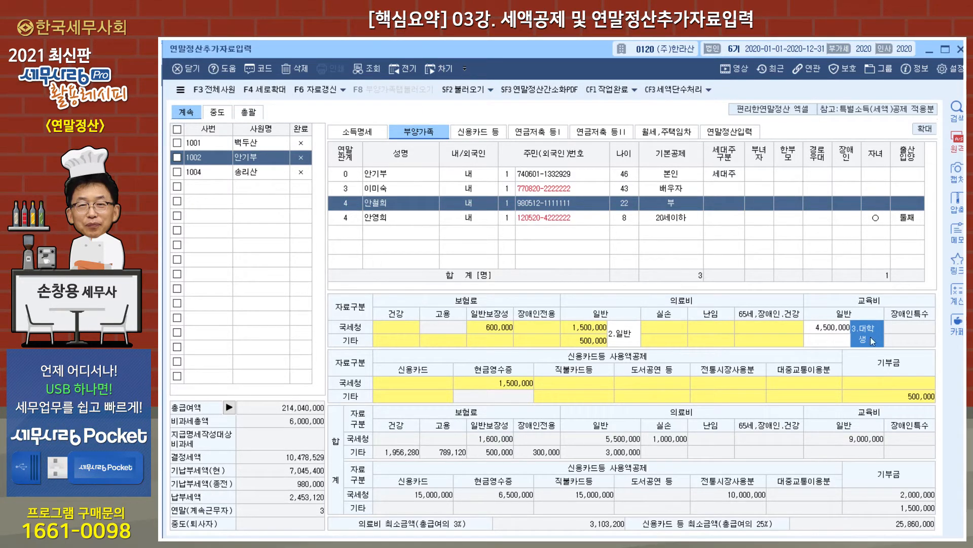
left_click(395, 218)
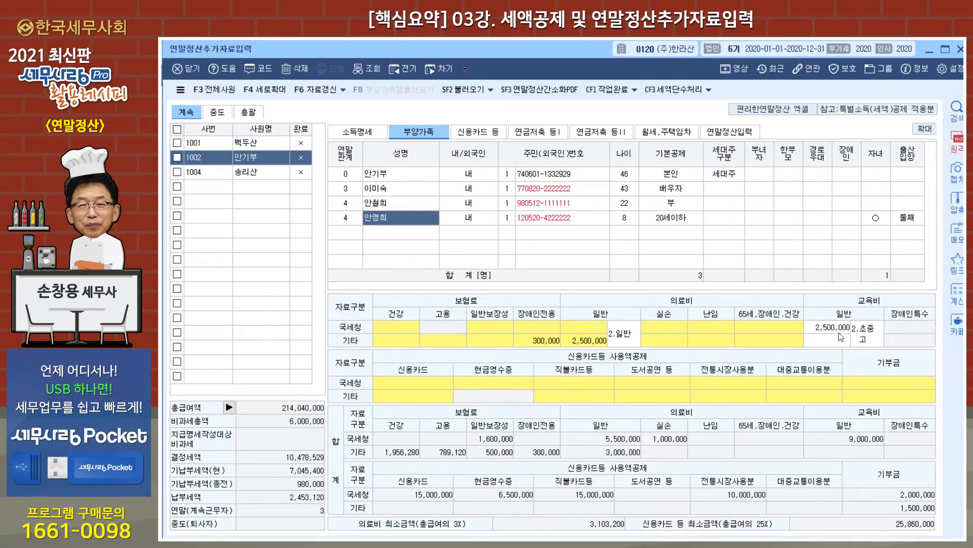
left_click(864, 339)
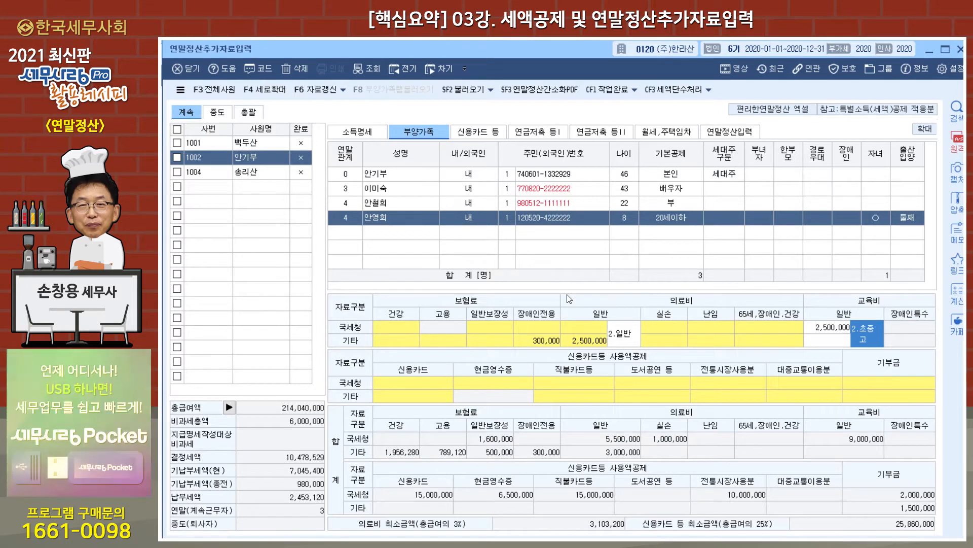
- Enter the employee's 국세청 신용카드 amounts: 2,000,000 for 3월, 3,000,000 for 4월~7월 and 10,000,000 for 그 외
double_click(408, 388)
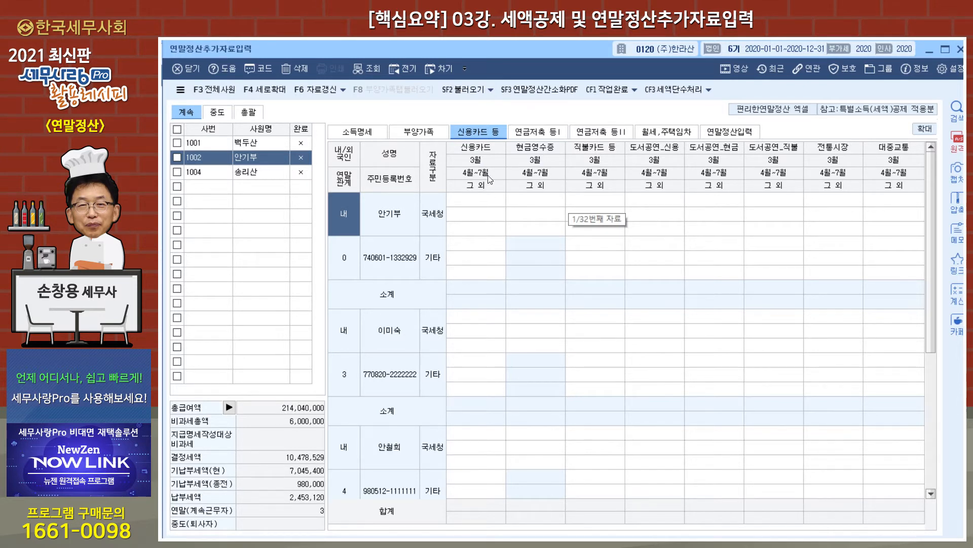
left_click(495, 213)
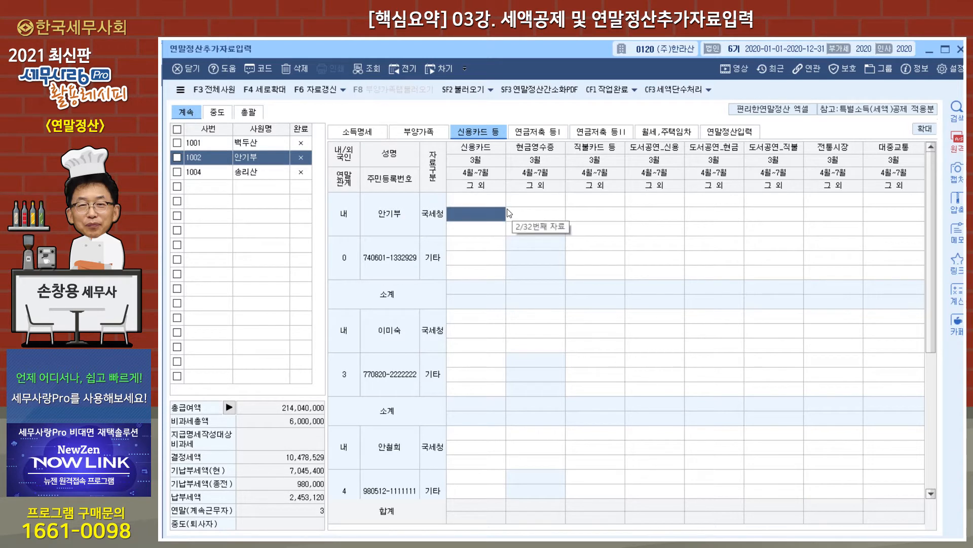
left_click(492, 199)
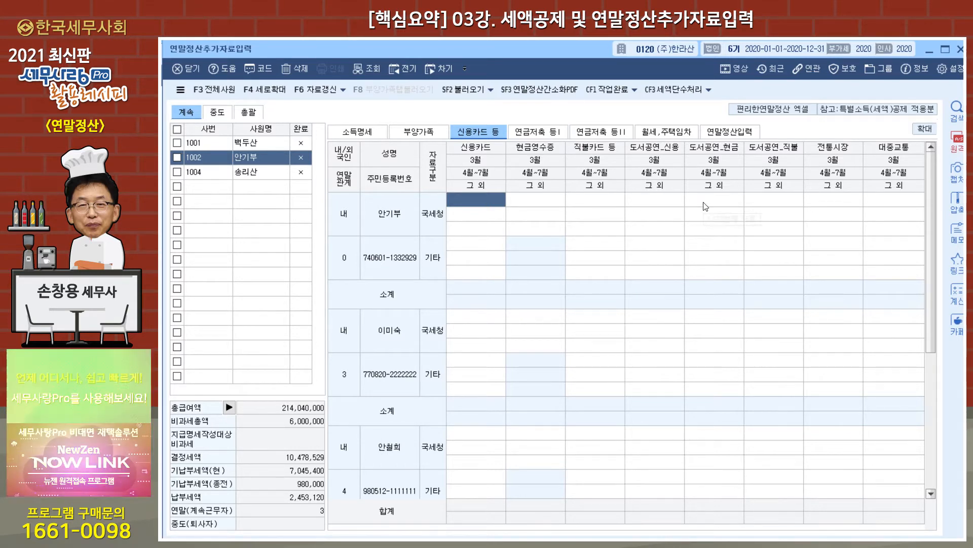
type("2000000")
key("Return")
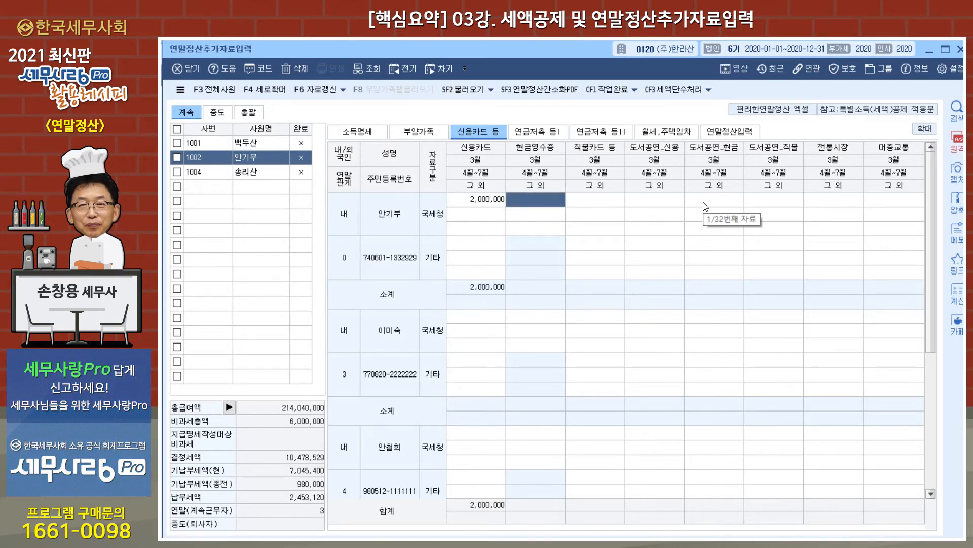
left_click(482, 221)
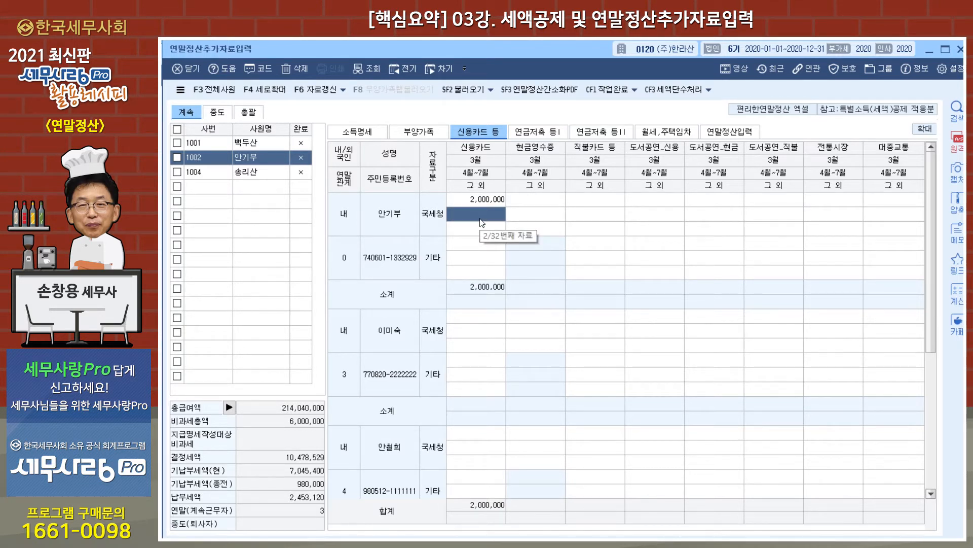
type("3000000")
key("Return")
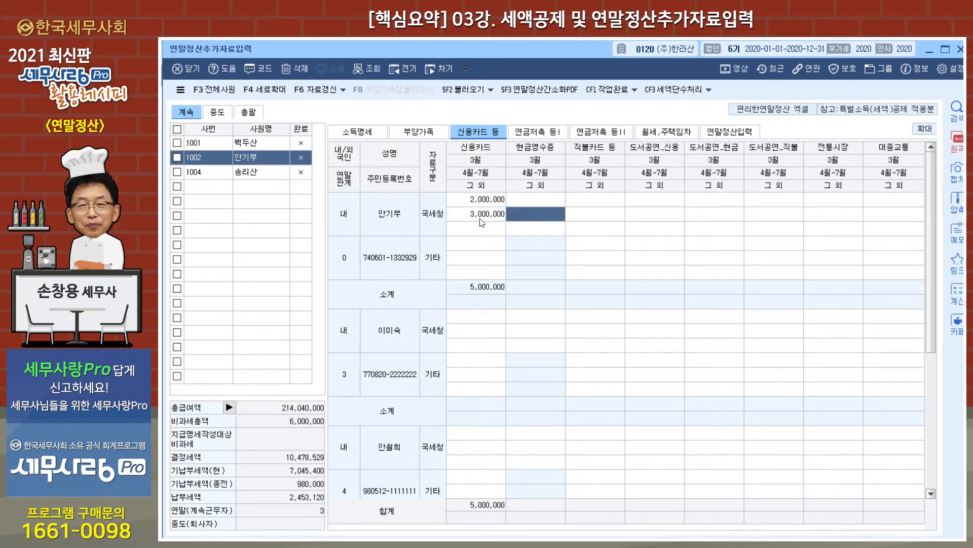
left_click(487, 231)
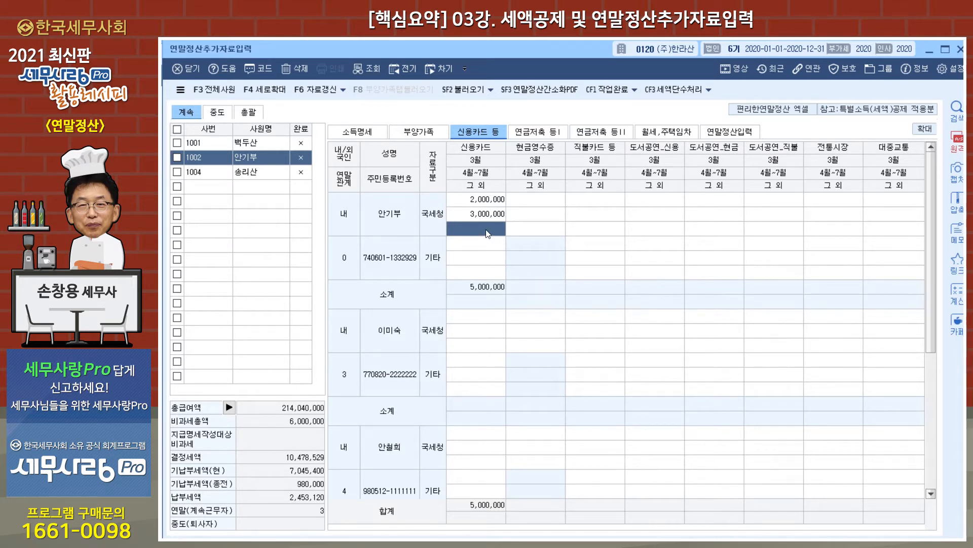
type("10000000")
key("Return")
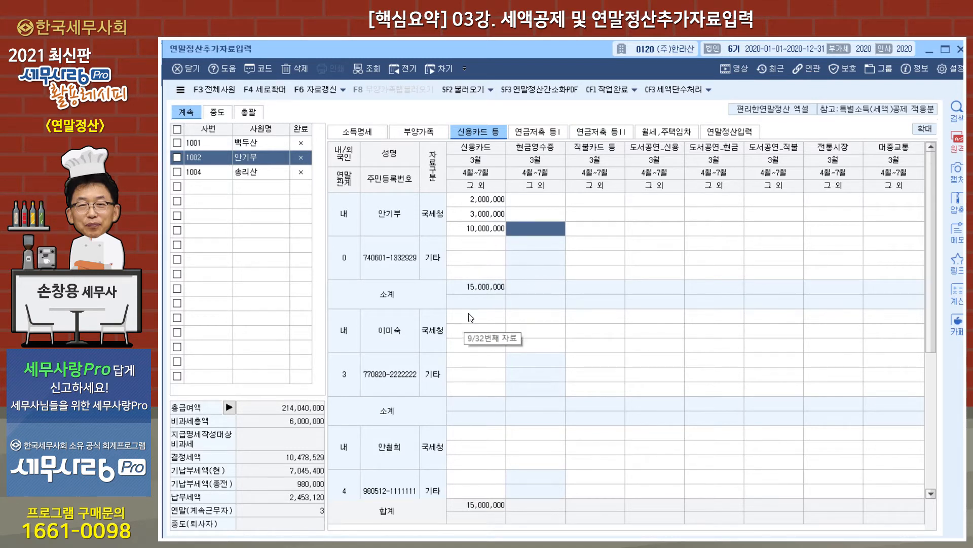
- Set the employee's 국세청 직불카드 등 amount for 그 외 to 15,000,000
left_click(597, 233)
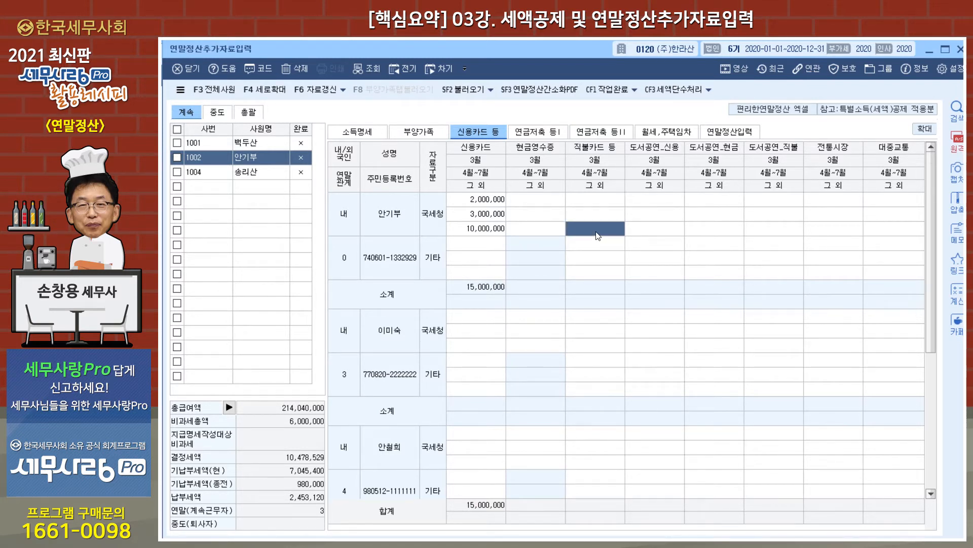
type("15000000")
key("Return")
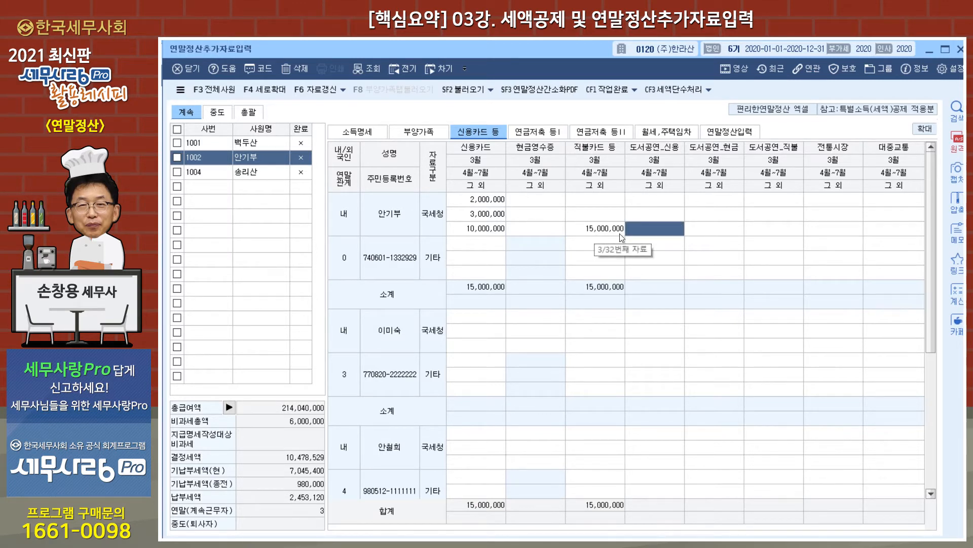
- Check whether the employee's 도서공연_현금 and 도서공연_직불 fields for 그 외 can be used
left_click(717, 231)
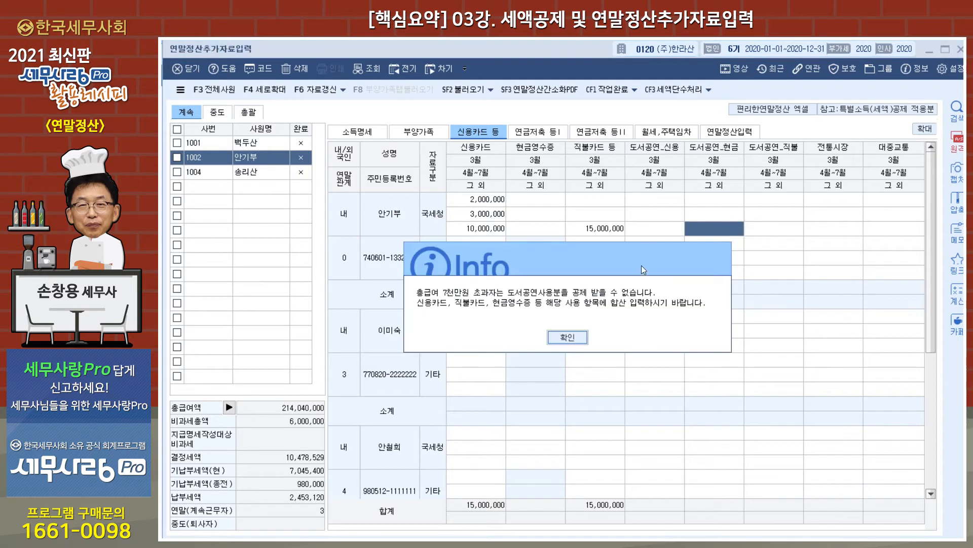
left_click(573, 341)
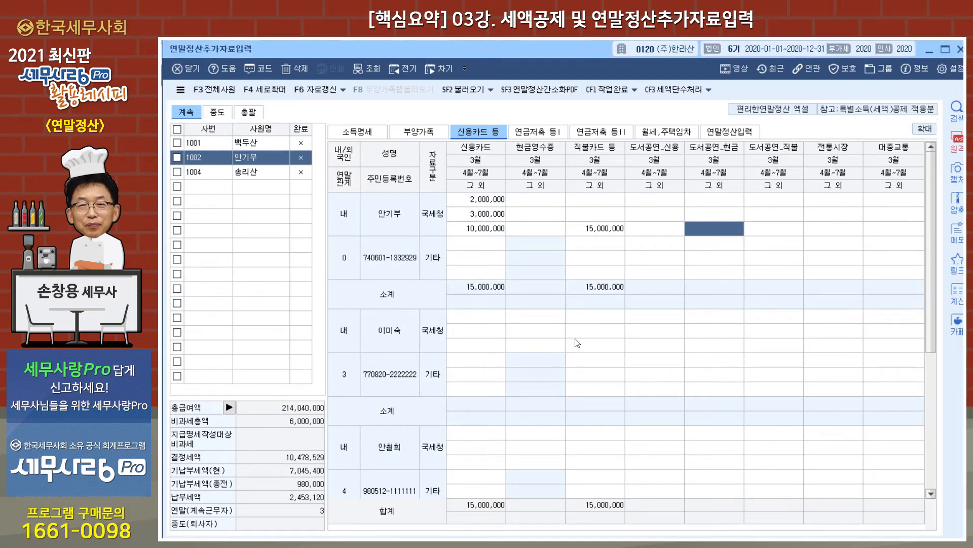
left_click(767, 234)
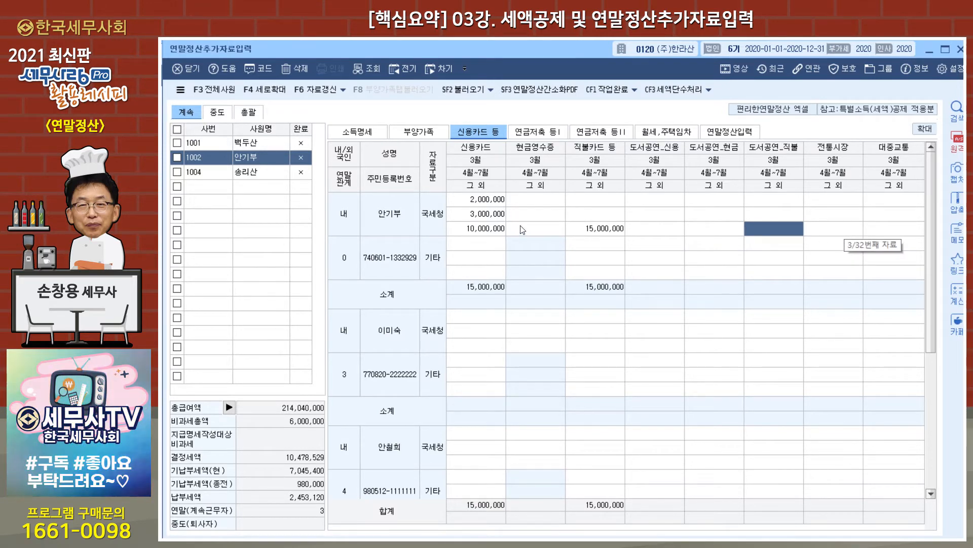
- Set the employee's 국세청 현금영수증 amount for 그 외 to 3,000,000
left_click(533, 232)
type("3000000")
key("Return")
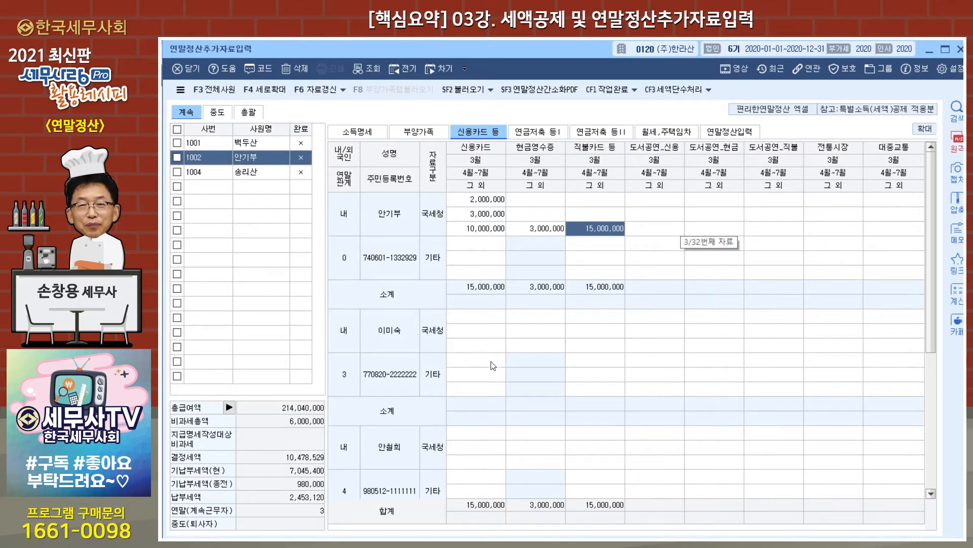
- Enter 2,000,000 each for the spouse's 국세청 현금영수증 and 전통시장 amounts in the 그 외 period
left_click(516, 350)
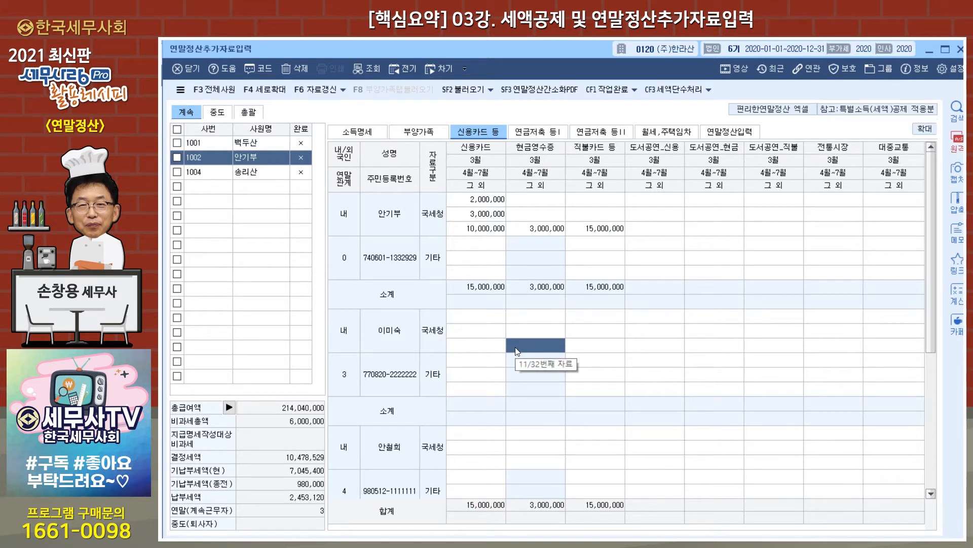
type("2000000")
key("Return")
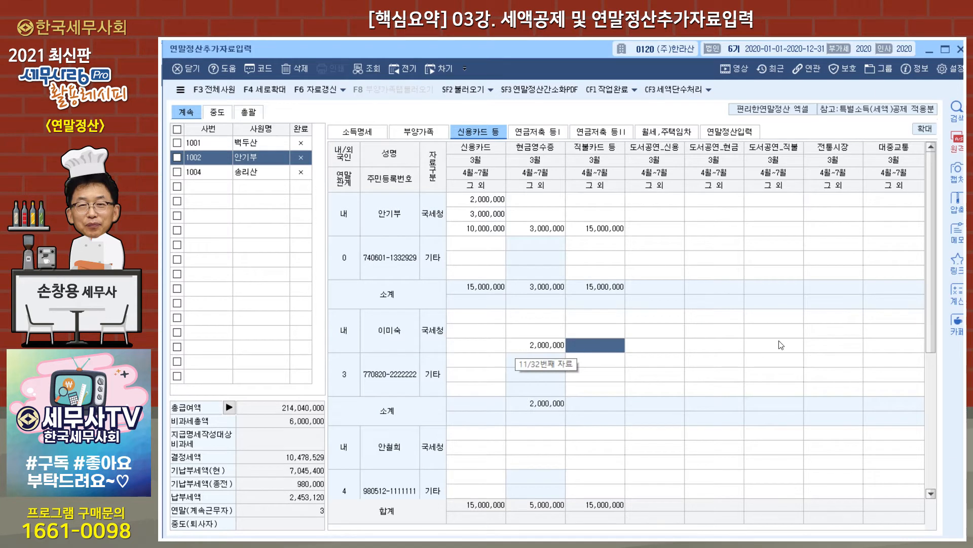
left_click(827, 345)
type("2000000")
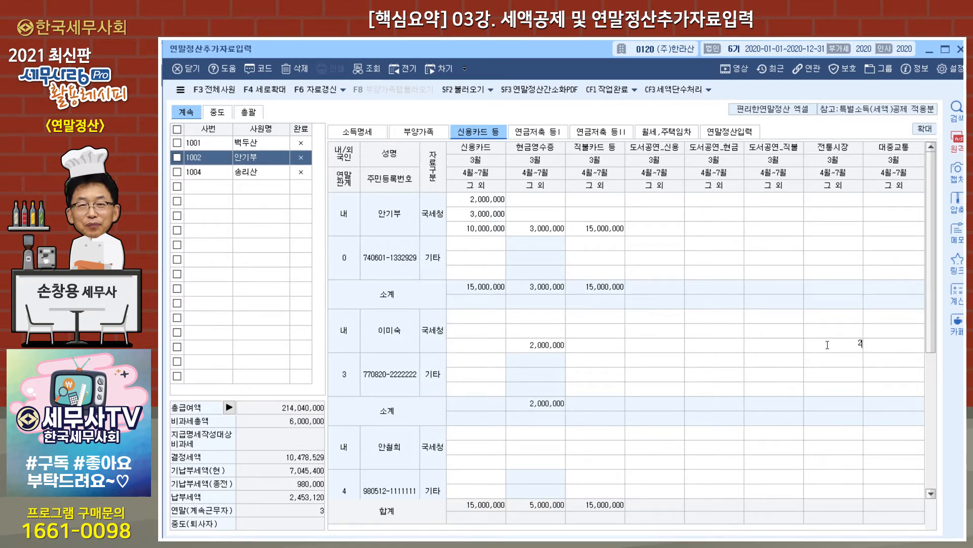
key("Return")
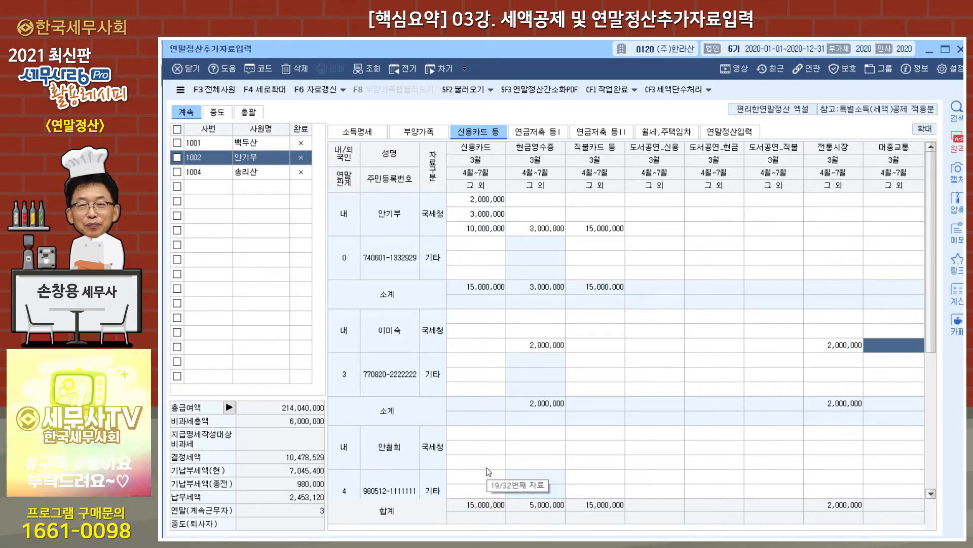
- Set the older child's 국세청 현금영수증 amount for 그 외 to 1,500,000
left_click(527, 458)
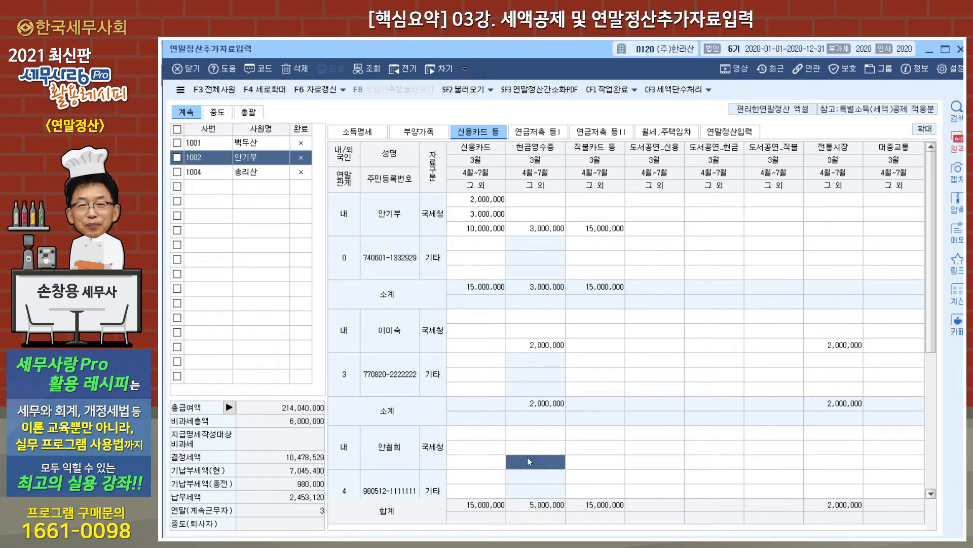
type("1,500,000")
key("Return")
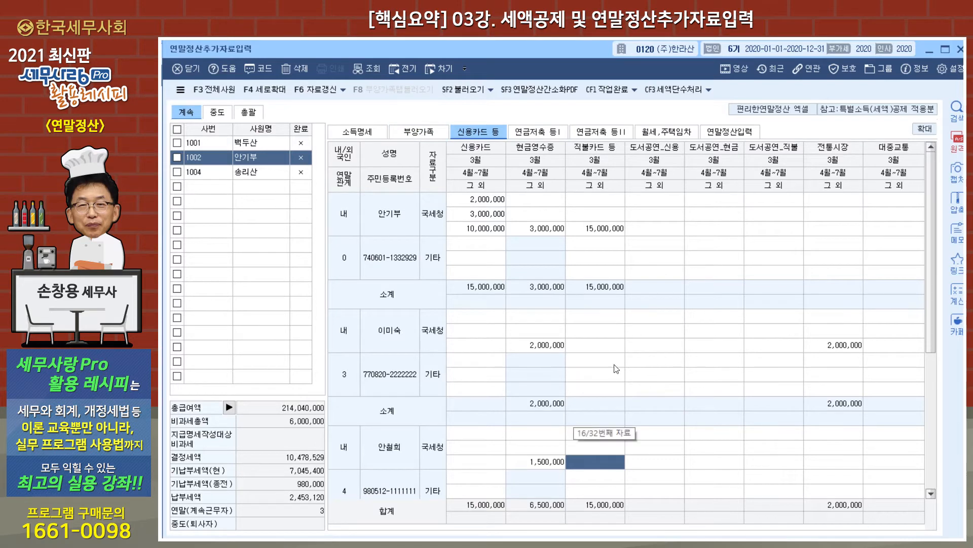
- Check the card usage totals in 부양가족 and look over the family members' entries in 신용카드 등
left_click(426, 135)
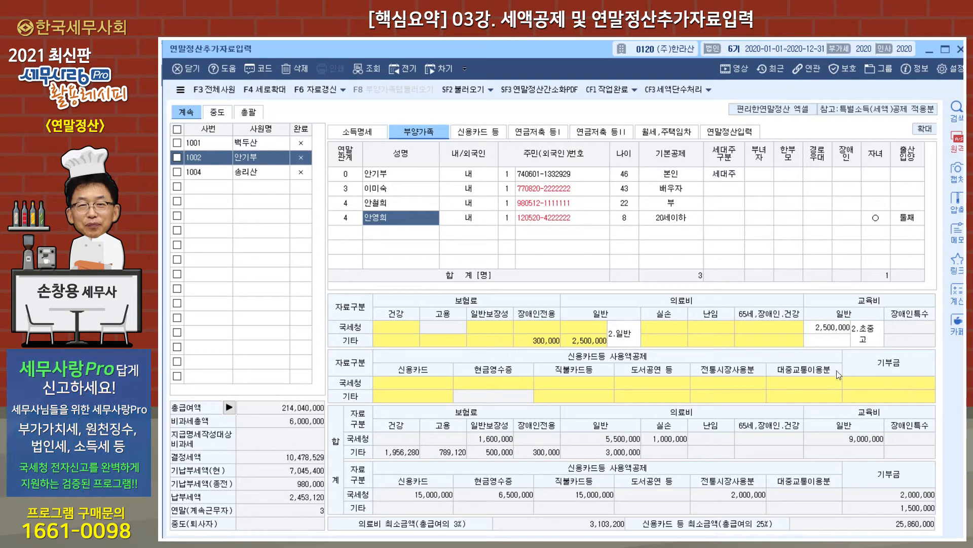
double_click(559, 387)
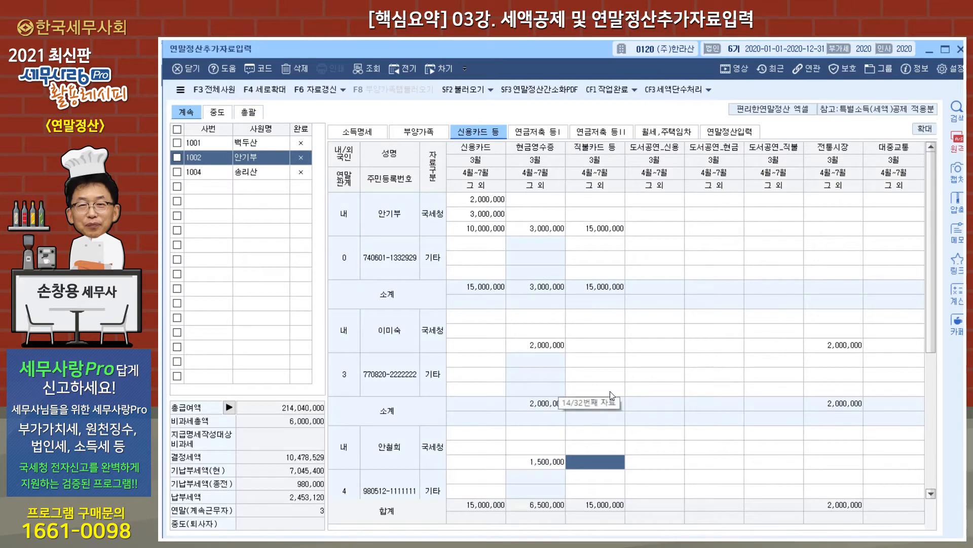
scroll(629, 390, "down", 4)
scroll(629, 390, "up", 4)
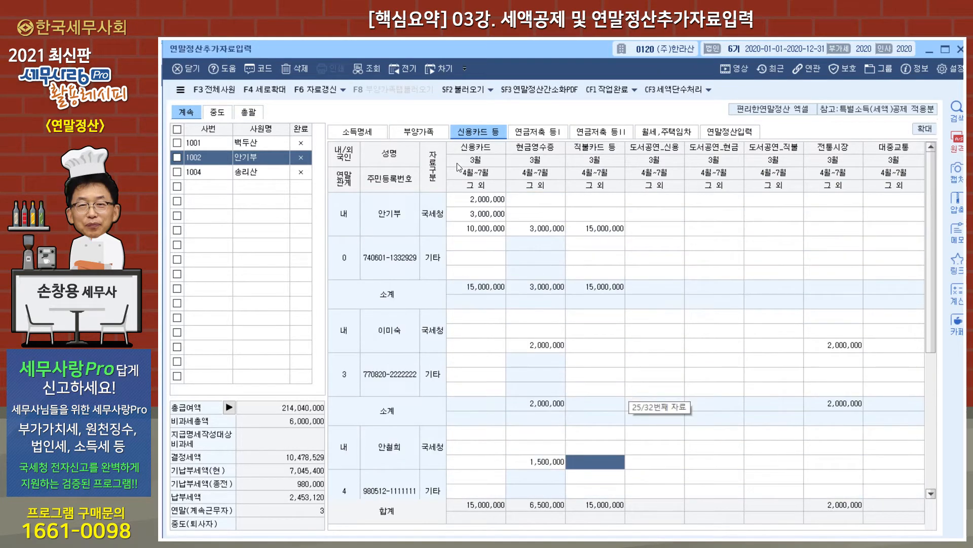
- Return to 부양가족, view the employee's own 법정 donation entry in 기부금명세서, and close the statement
left_click(424, 133)
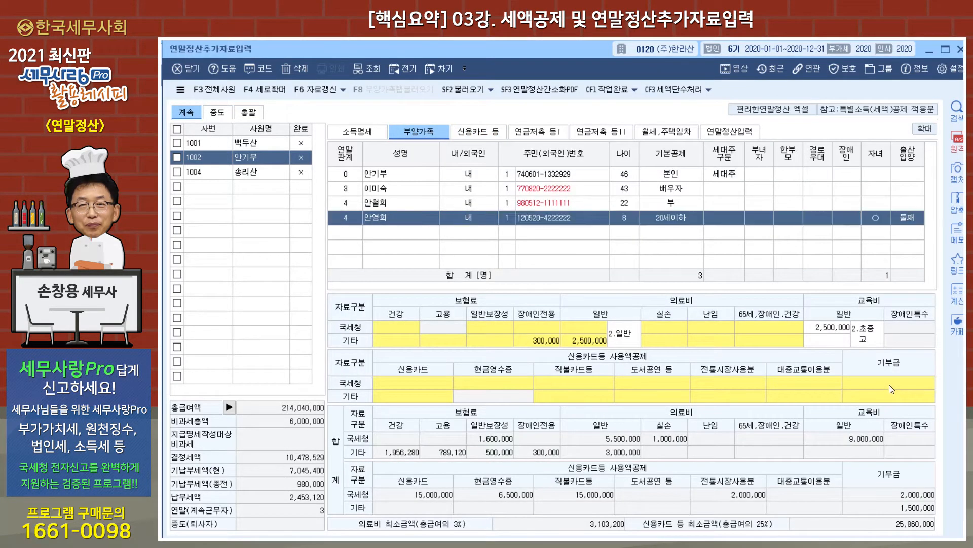
double_click(889, 384)
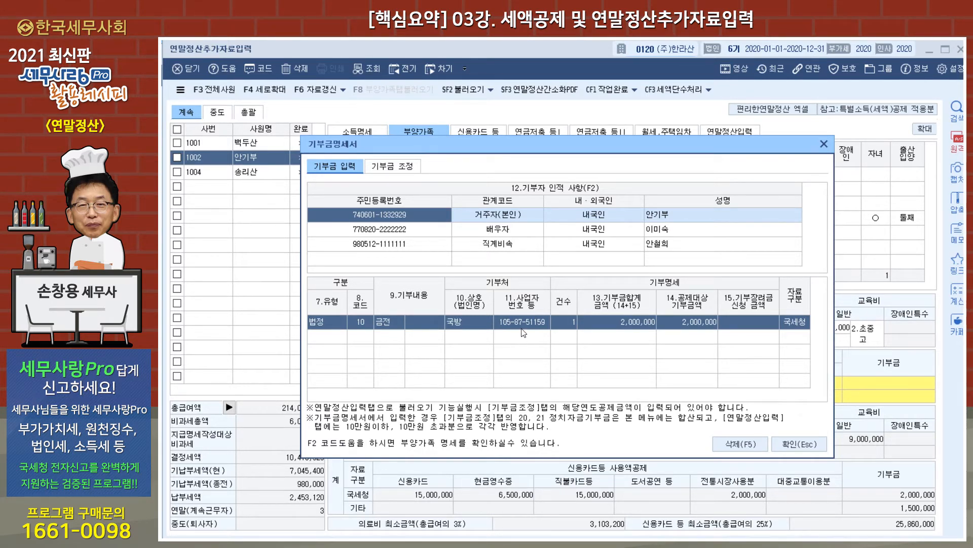
left_click(823, 145)
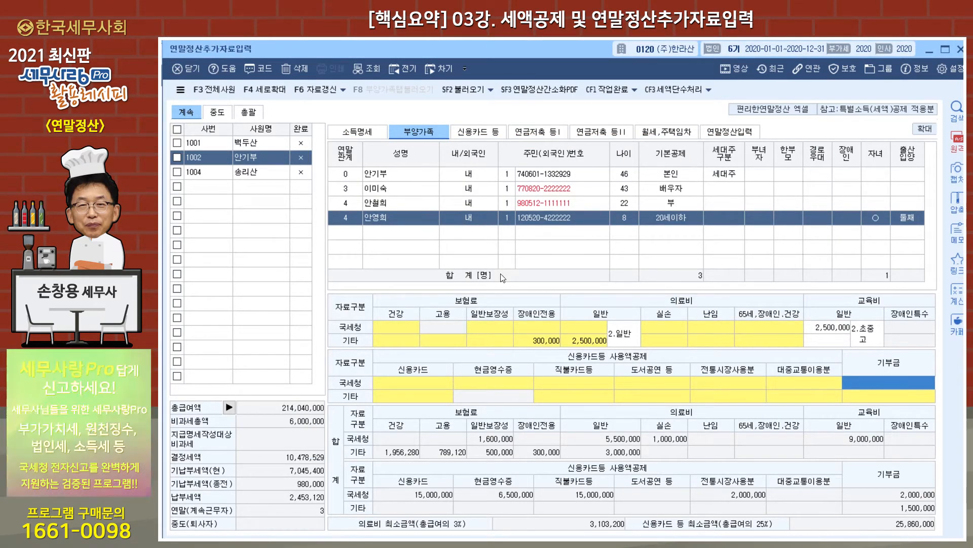
- Open 기부금명세서 from the spouse's 기타 donation, review the spouse's and older child's entries, and close it
left_click(410, 193)
left_click(889, 397)
double_click(889, 397)
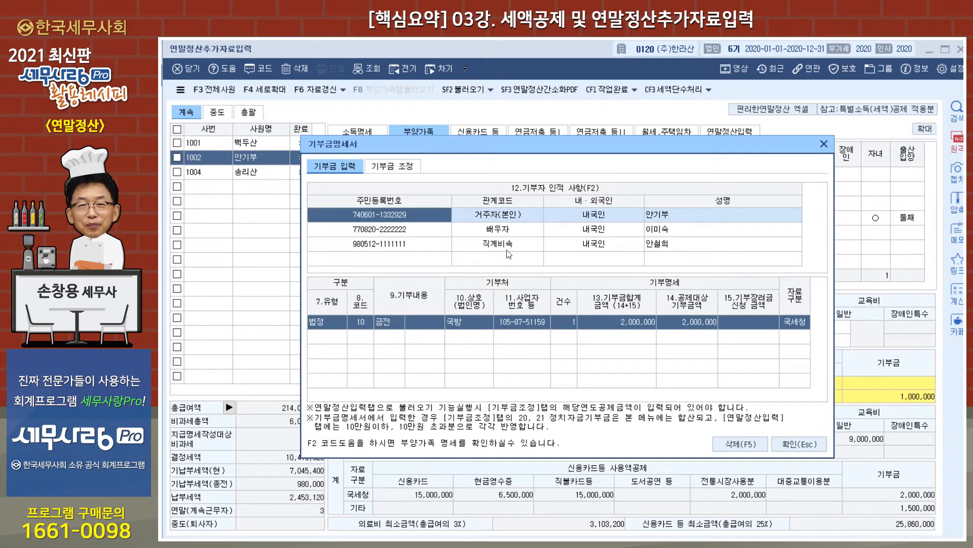
left_click(504, 231)
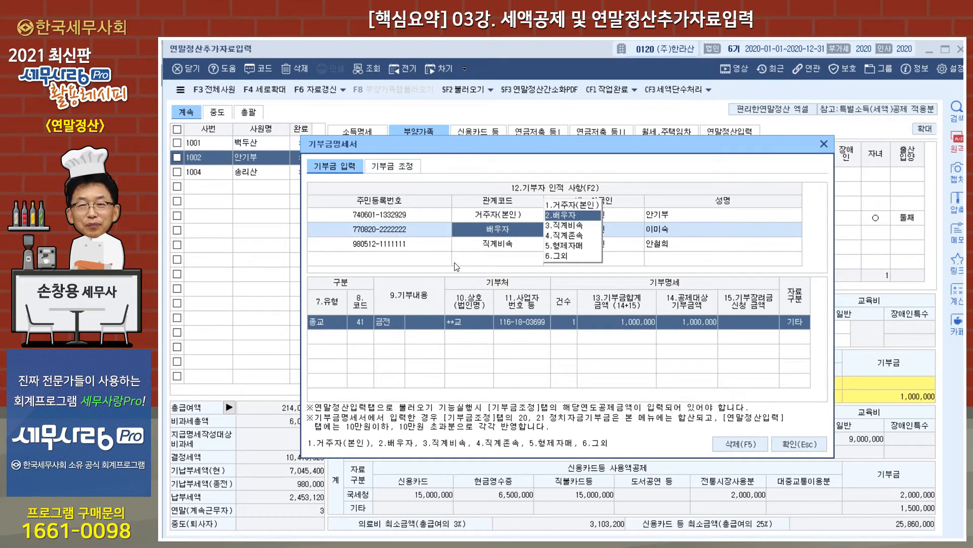
left_click(439, 245)
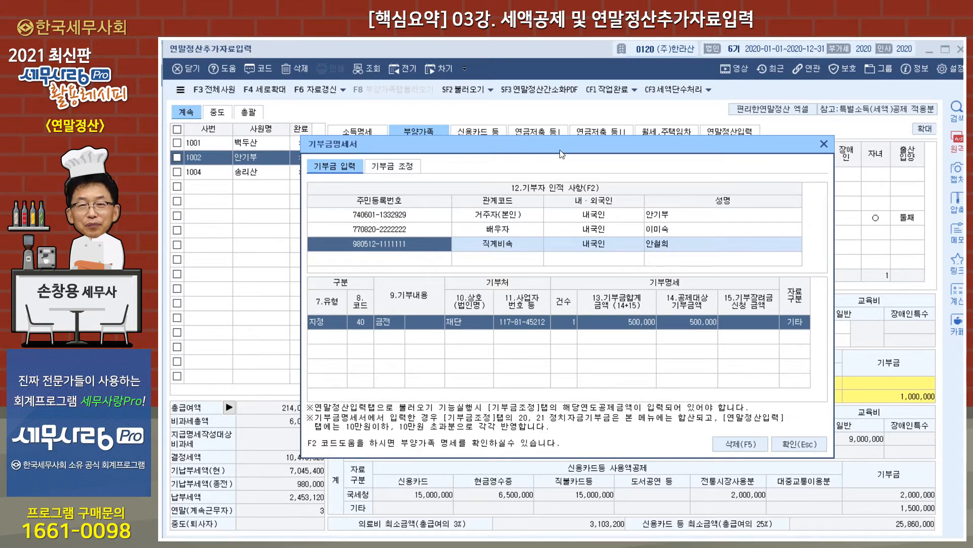
left_click(824, 144)
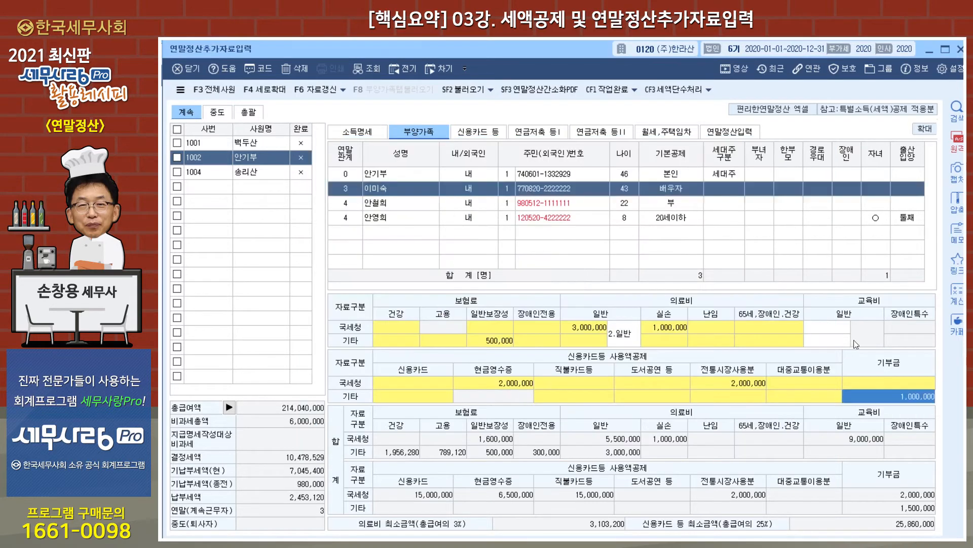
- Reopen 기부금명세서 from the spouse's 국세청 donation field, recheck the donation entries per family member, and close it
double_click(879, 386)
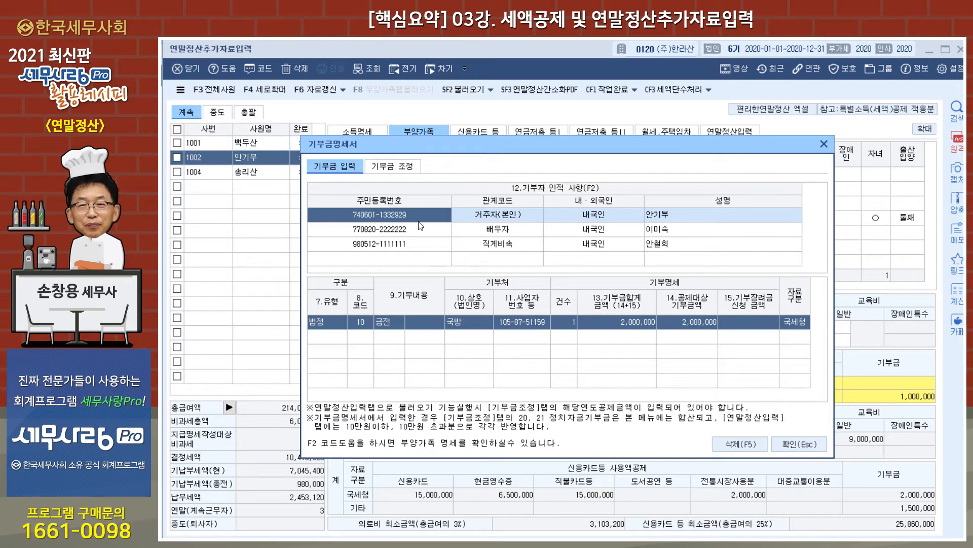
left_click(419, 231)
left_click(419, 240)
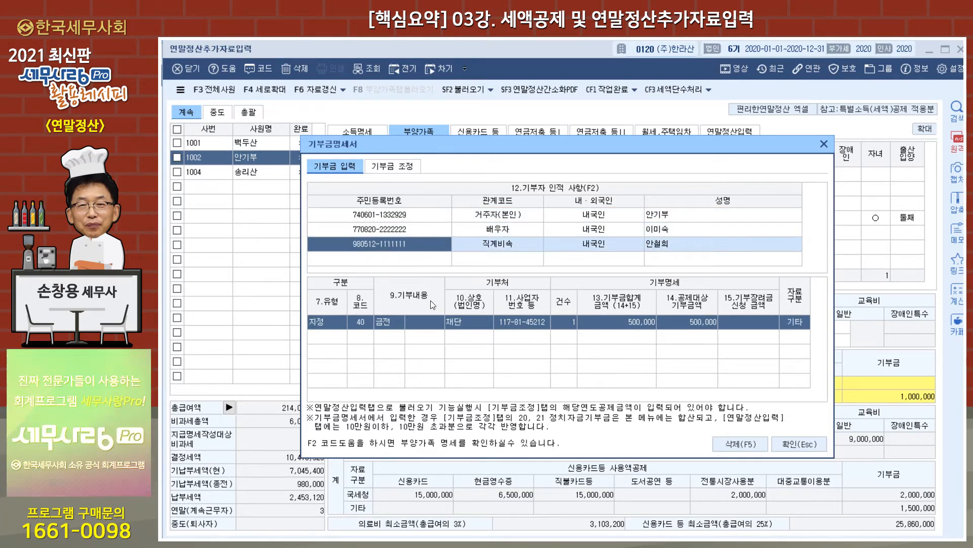
left_click(824, 146)
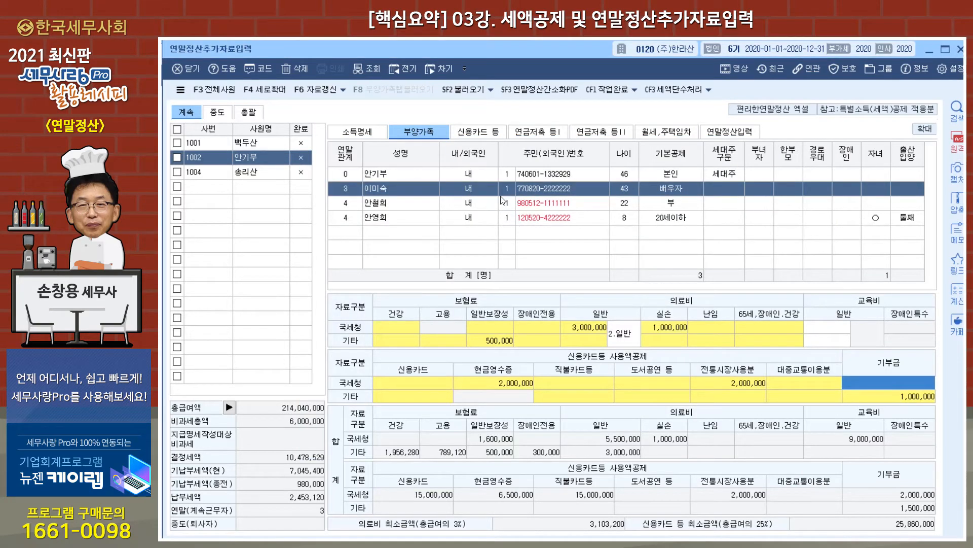
- Open the donation statement from the spouse's 국세청 donation field and load the deductible amounts into 기부금 조정's deduction calculation
left_click(884, 379)
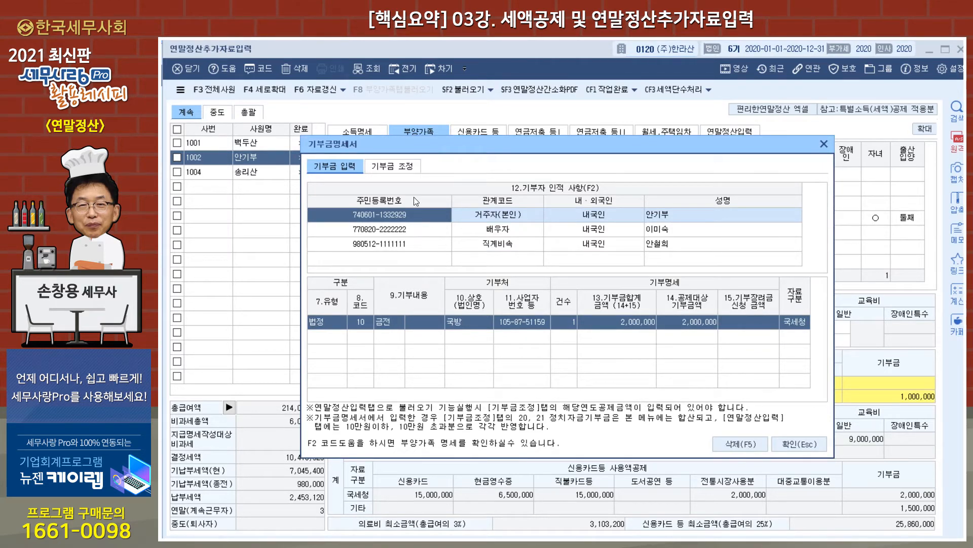
left_click(405, 167)
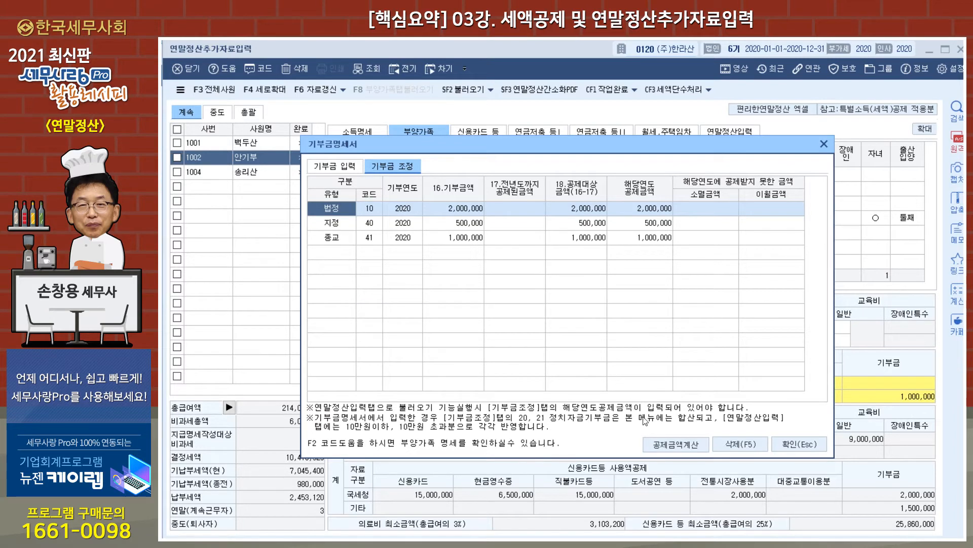
left_click(684, 446)
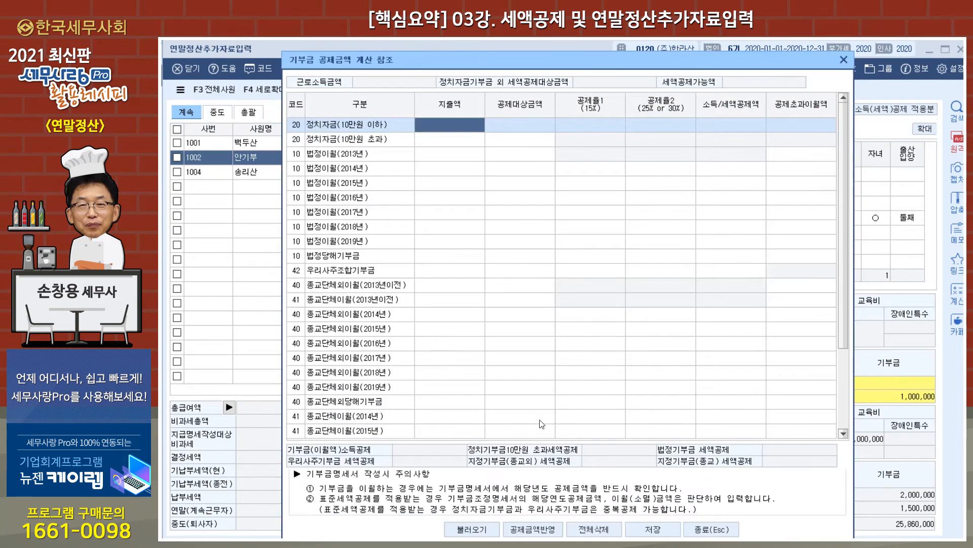
left_click(476, 532)
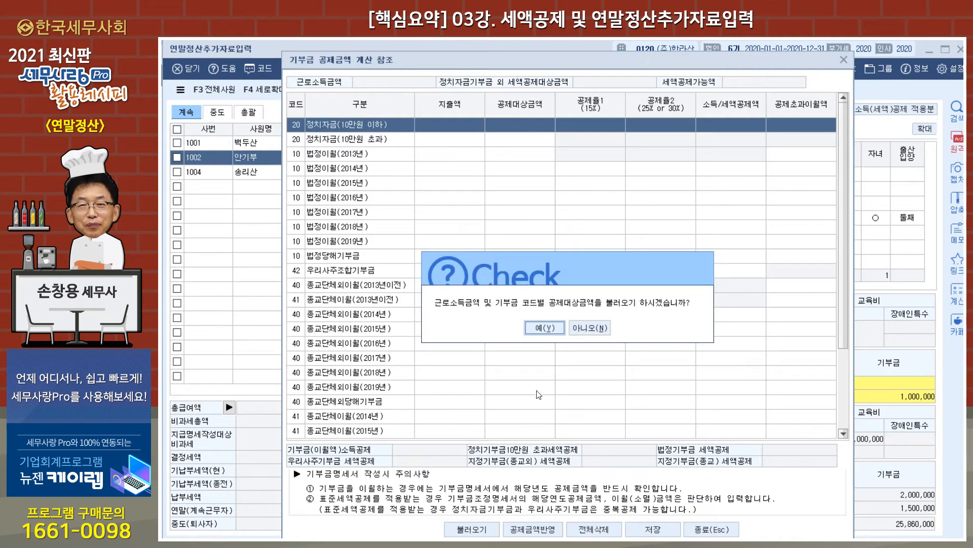
left_click(542, 333)
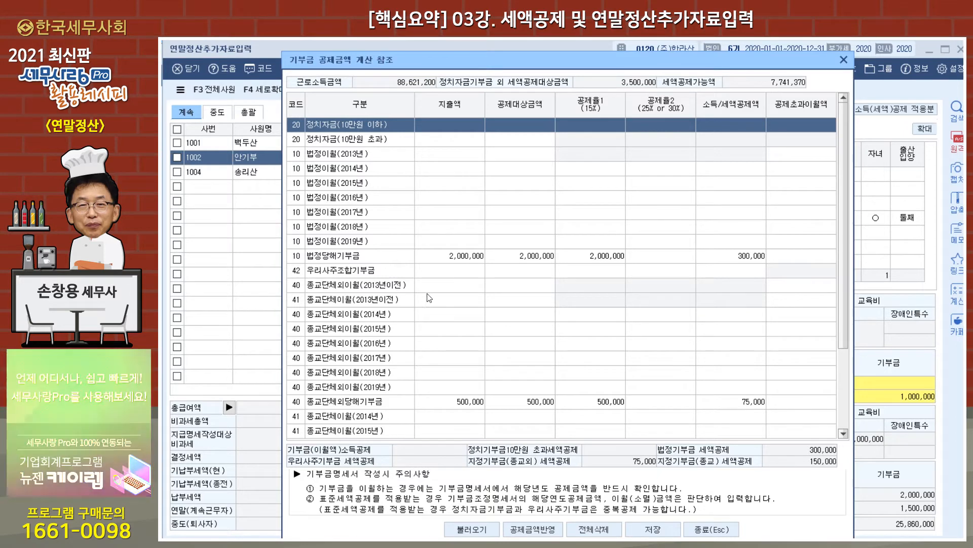
scroll(451, 320, "down", 2)
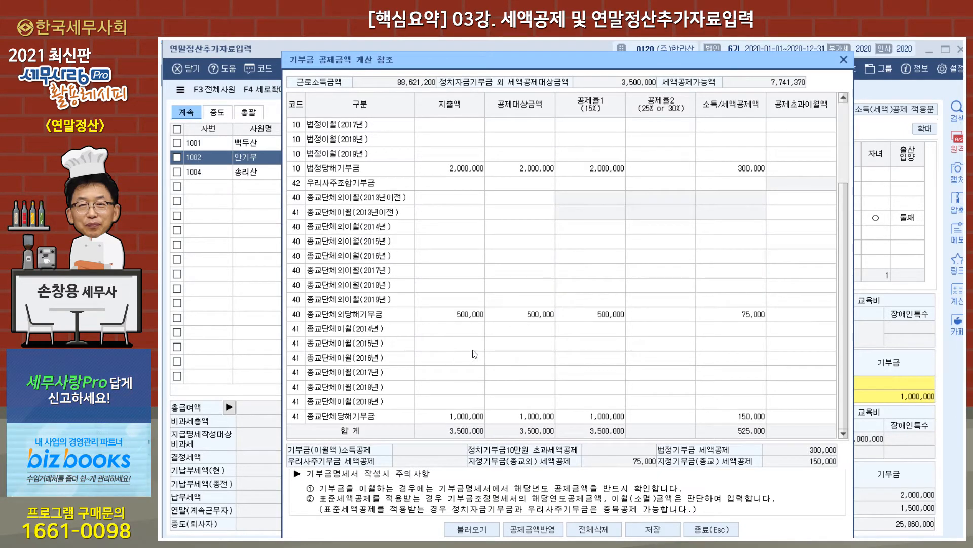
- Apply the calculated deductions to 해당연도 공제금액, reload and reapply the amounts, and close the calculation and donation statement
left_click(533, 530)
left_click(545, 347)
left_click(481, 531)
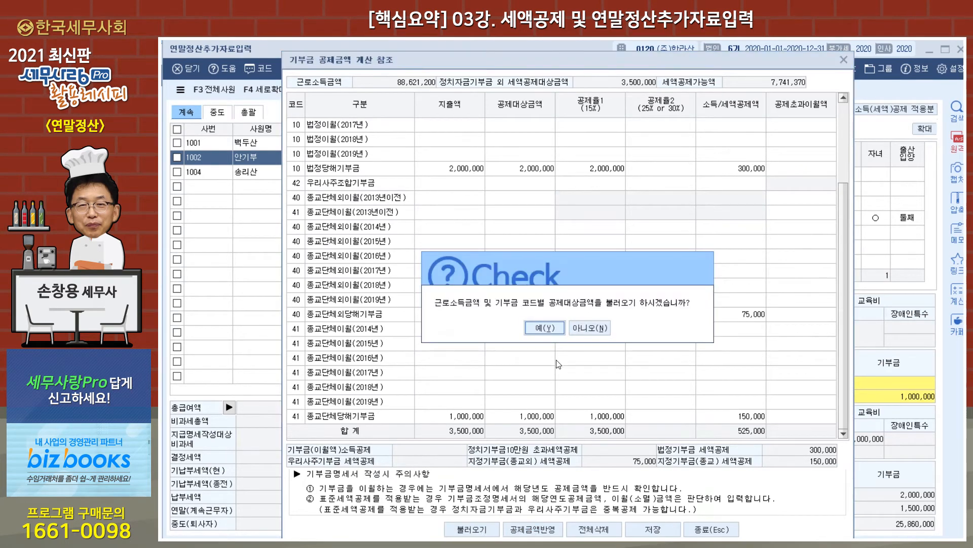
left_click(545, 328)
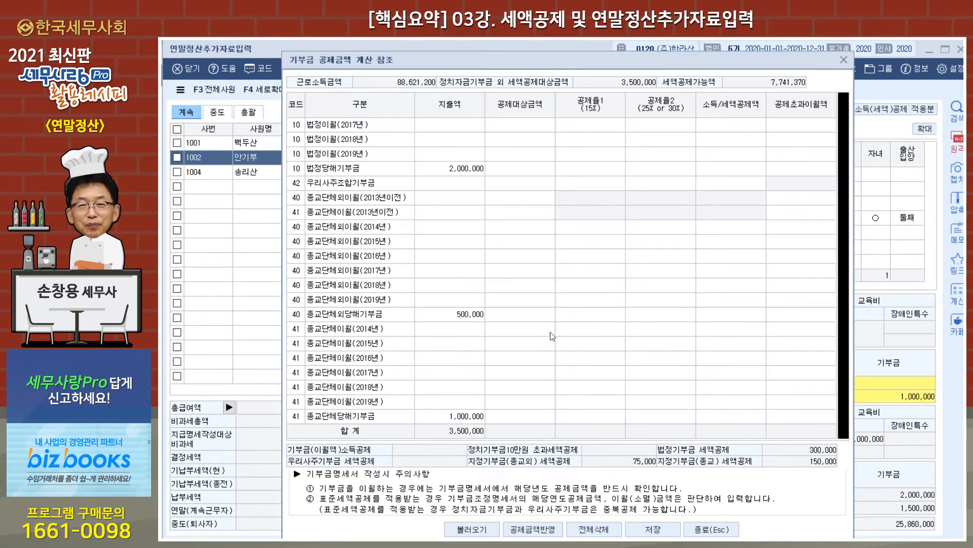
left_click(532, 529)
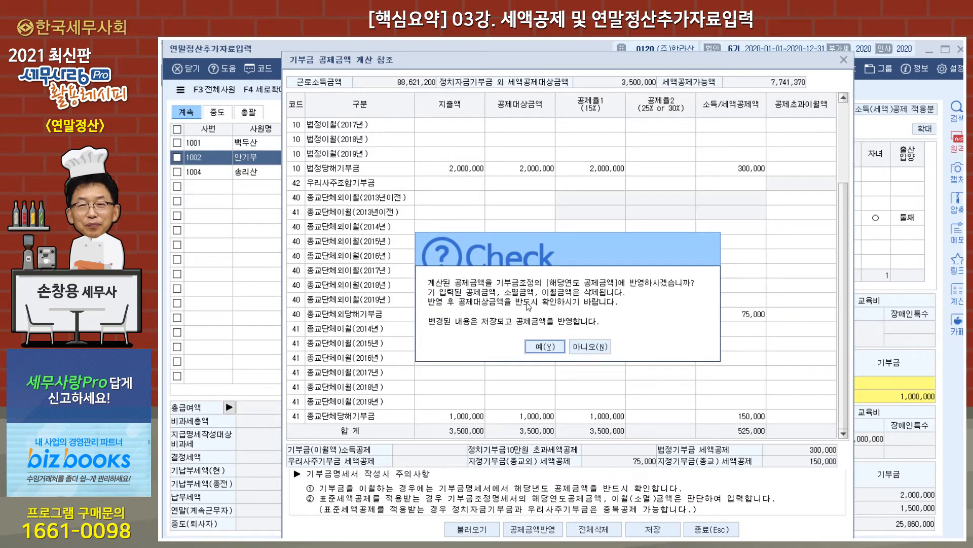
left_click(547, 351)
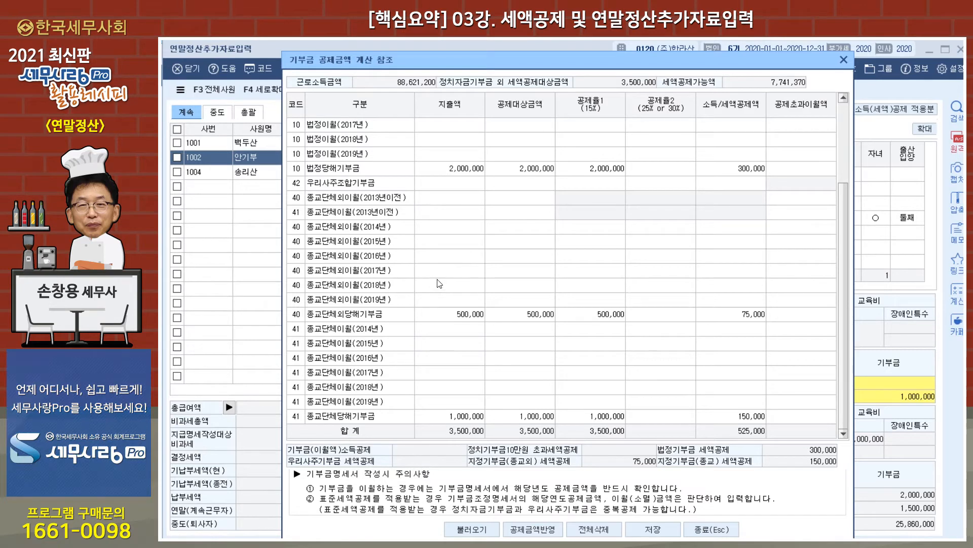
scroll(466, 253, "up", 2)
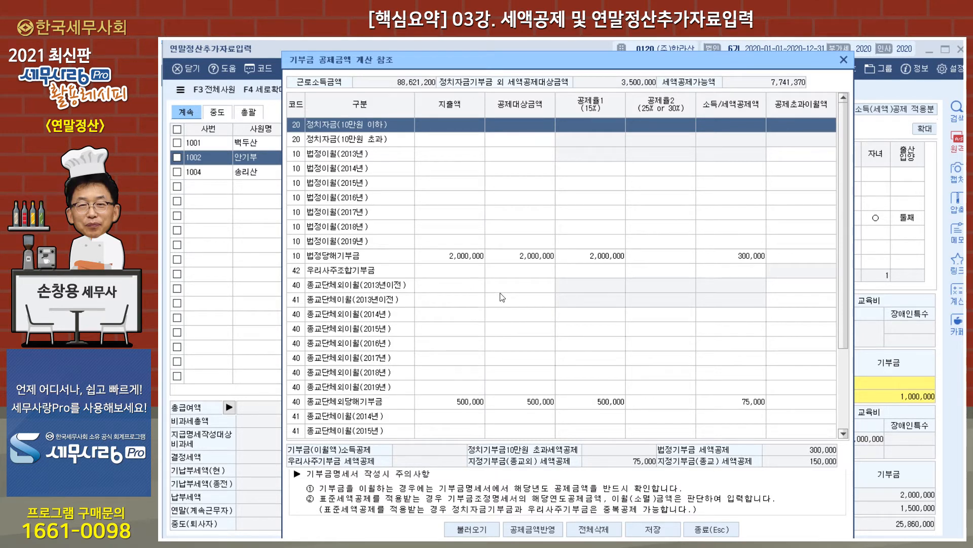
left_click(845, 59)
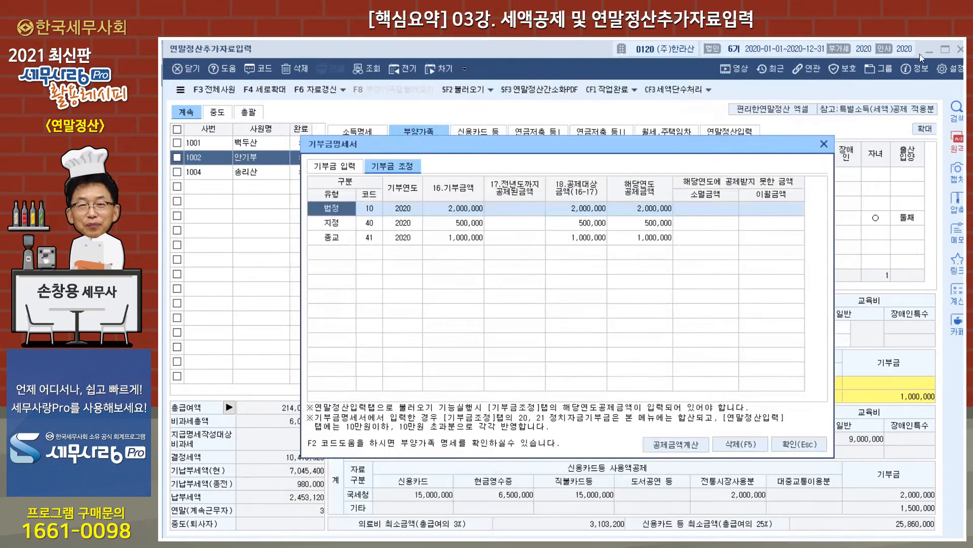
left_click(823, 145)
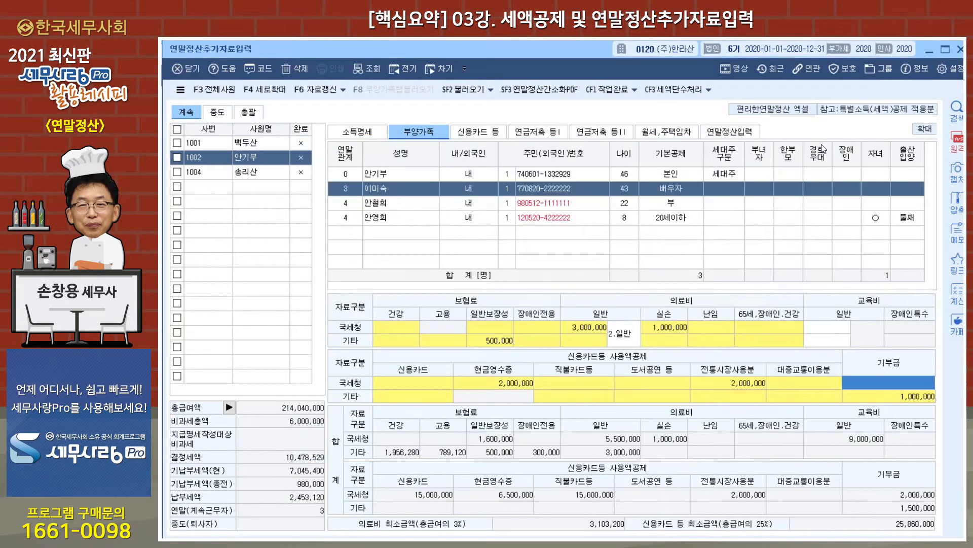
- Minimize the open windows, open the standalone 기부금명세서 under 연말정산관리, and bring up the second employee's donation entries
left_click(930, 51)
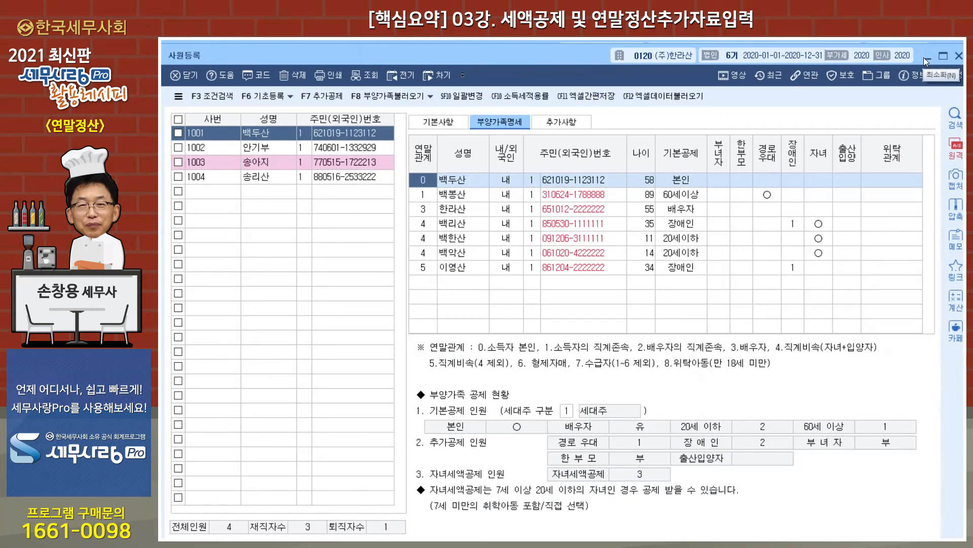
left_click(924, 57)
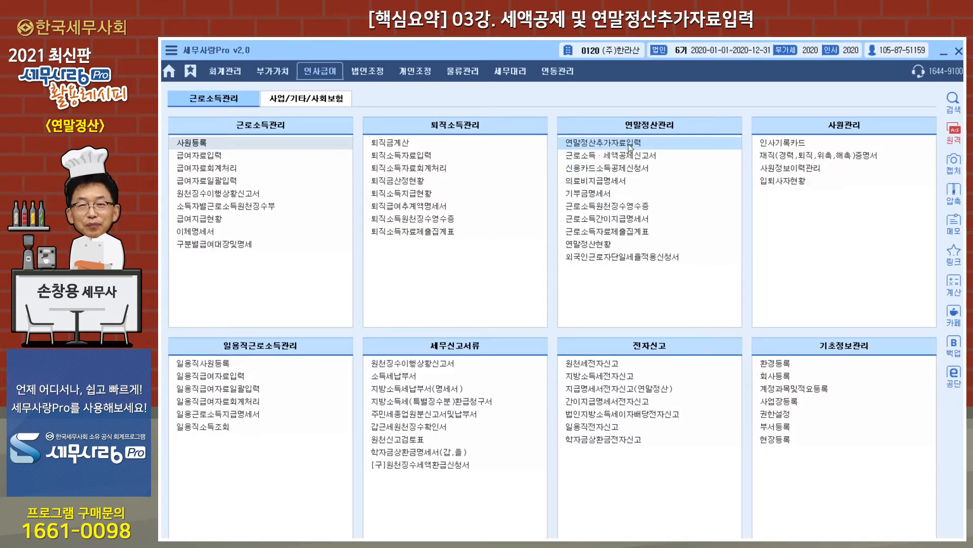
left_click(605, 193)
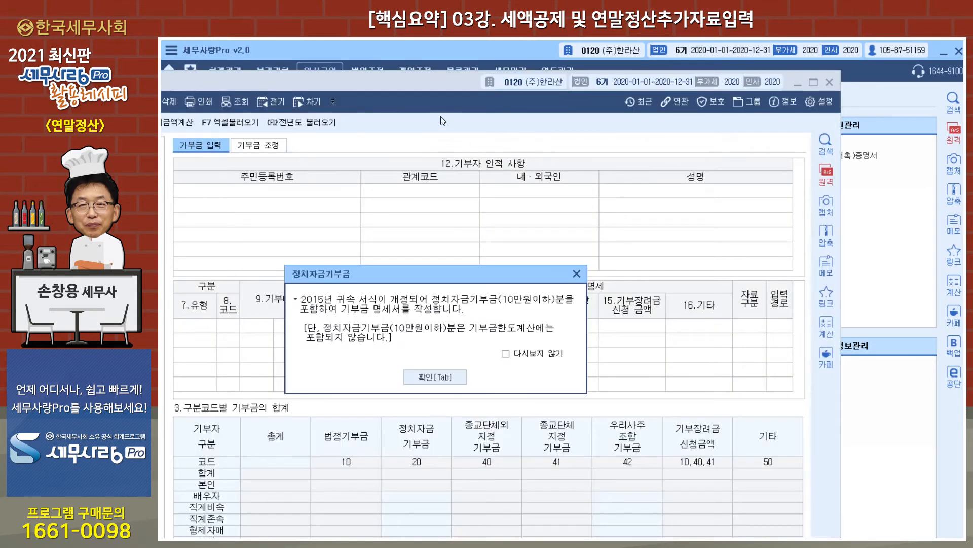
left_click(458, 374)
left_click_drag(373, 93, 513, 84)
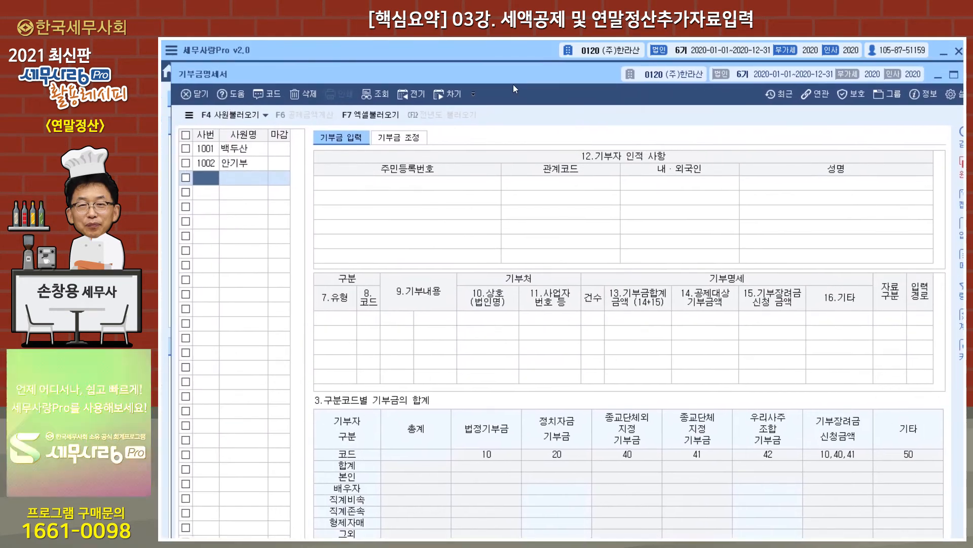
left_click(248, 162)
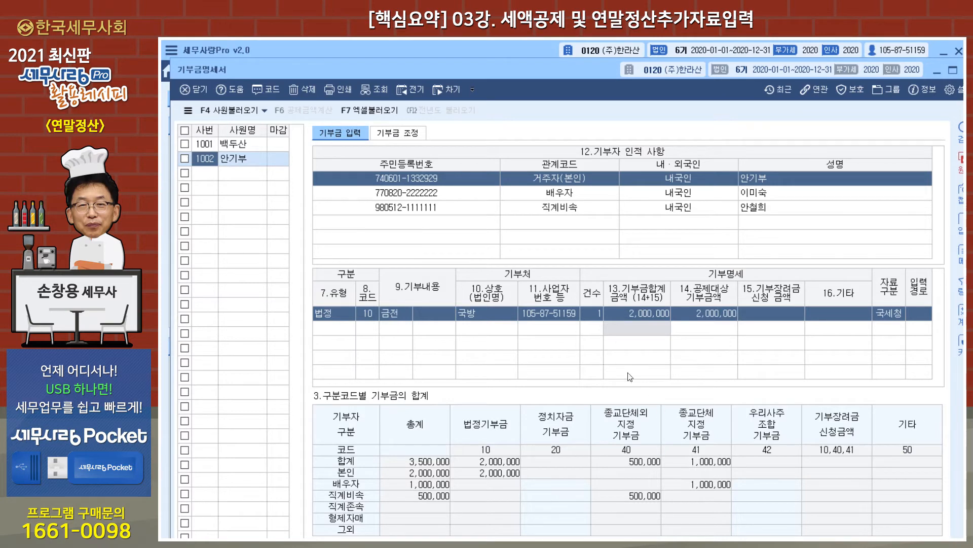
- In 기부금 조정, load the second employee's deductible amounts, apply them to the current-year deduction, and exit the calculation
left_click(393, 141)
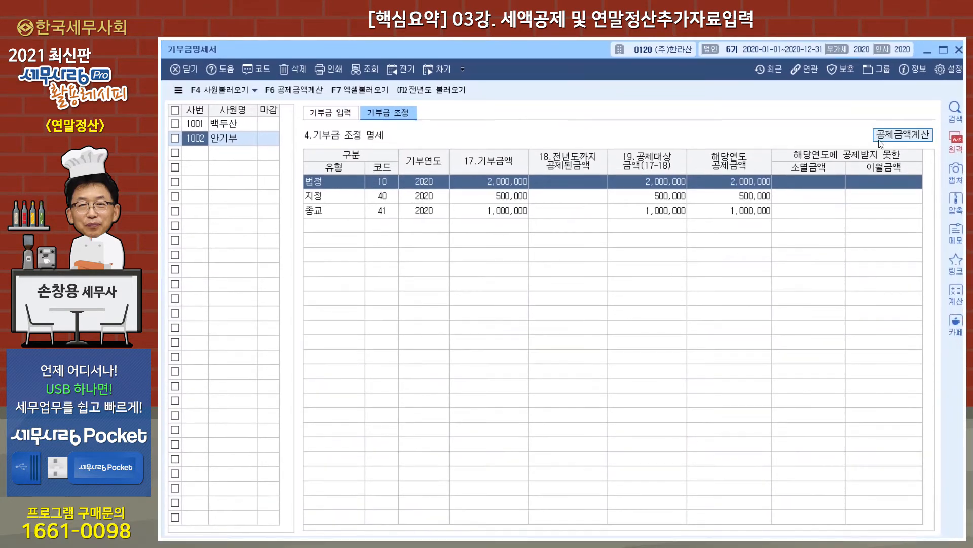
left_click(901, 137)
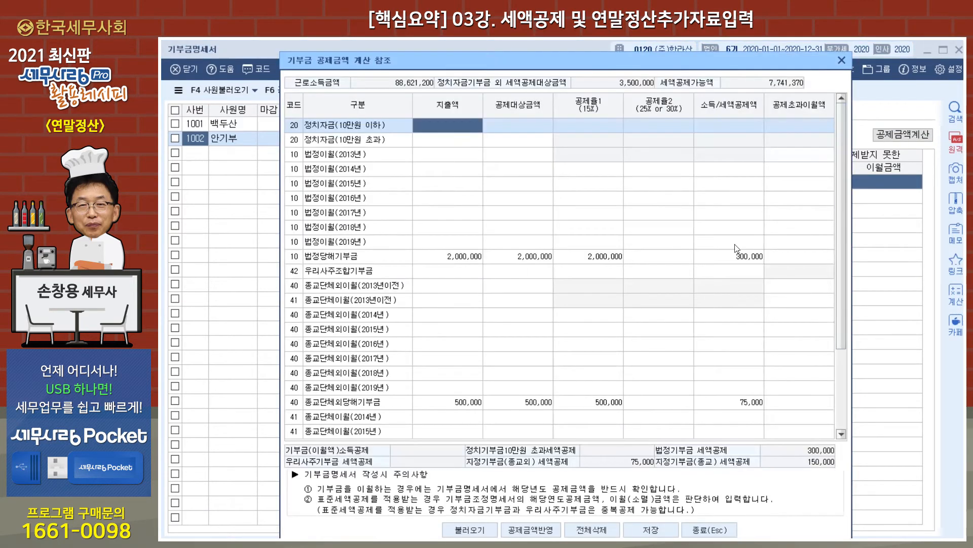
left_click(496, 534)
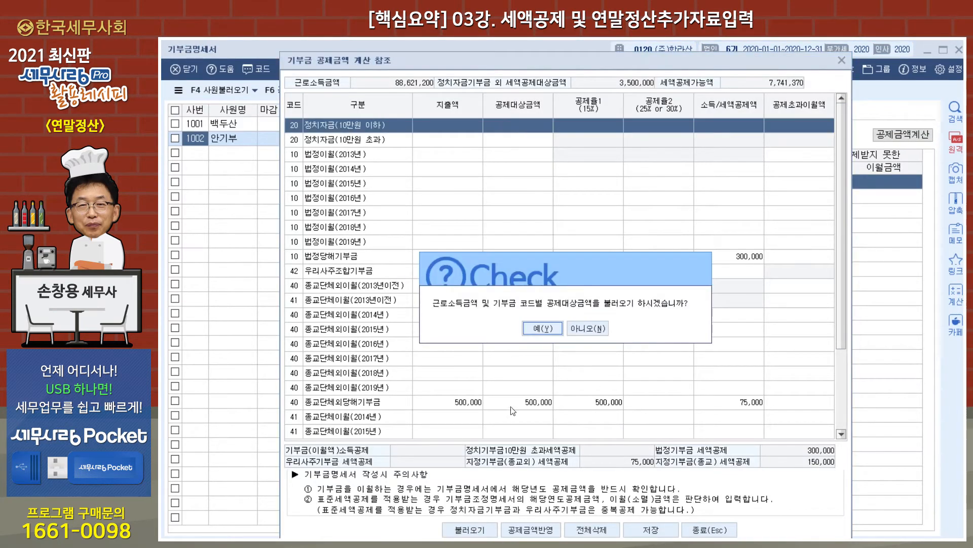
left_click(554, 335)
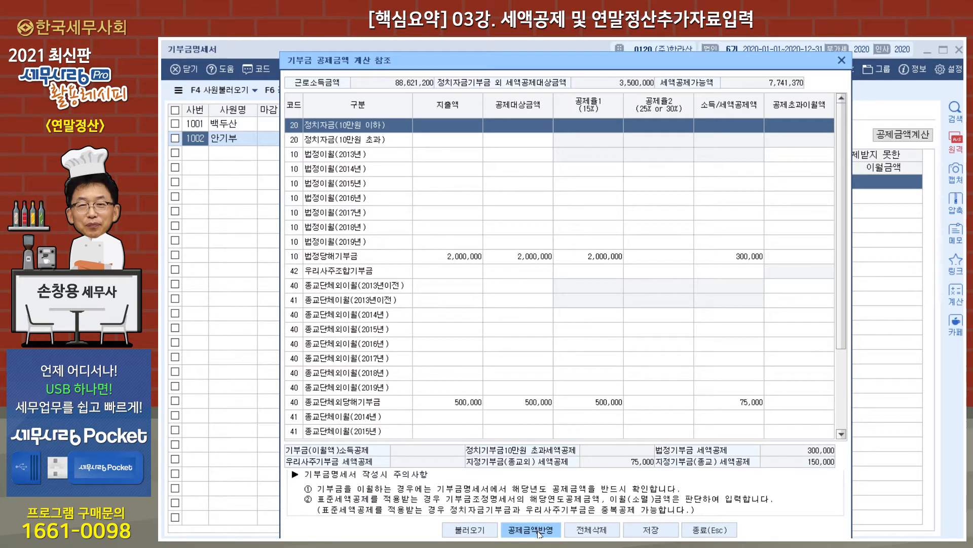
left_click(539, 531)
left_click(552, 347)
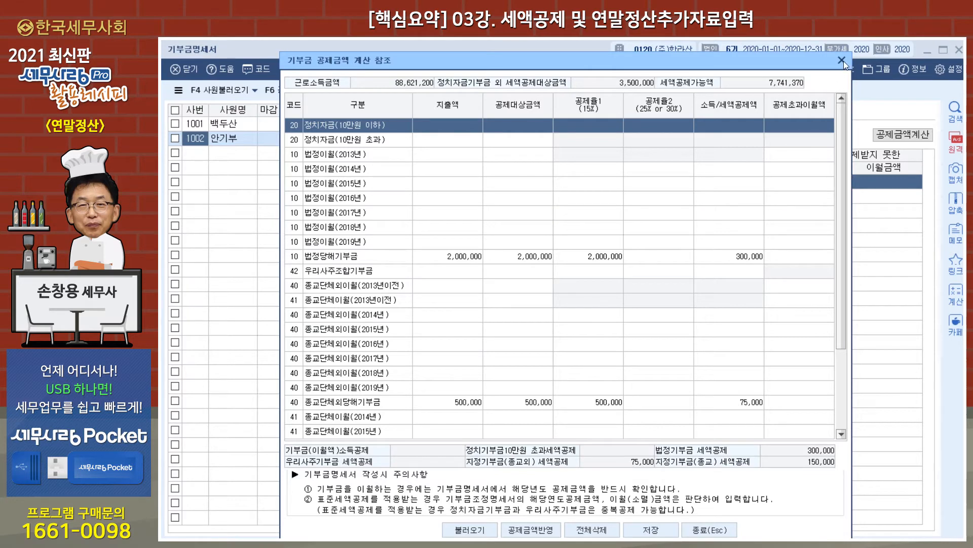
left_click(710, 529)
- Select the first employee in 기부금명세서 and load the prior-year carried-over donation amounts
left_click(237, 124)
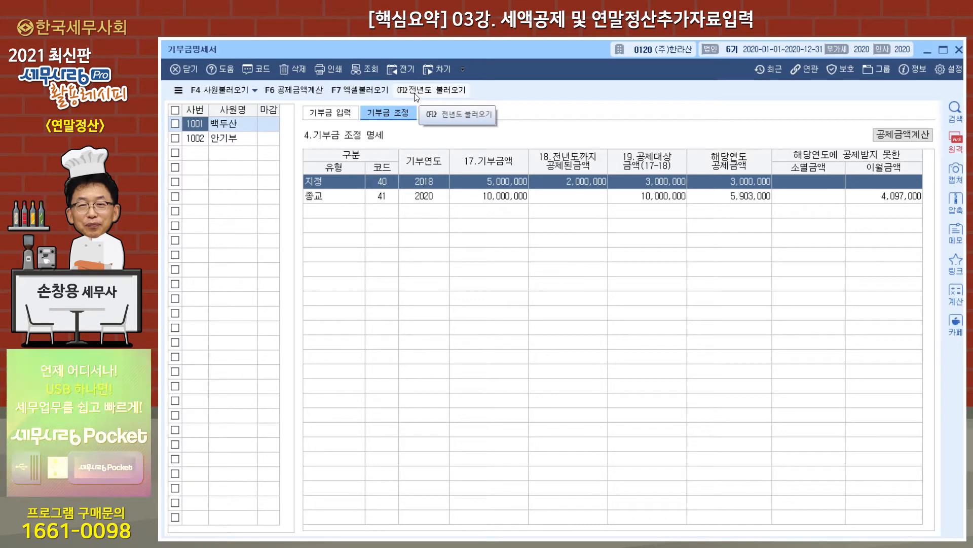
left_click(430, 94)
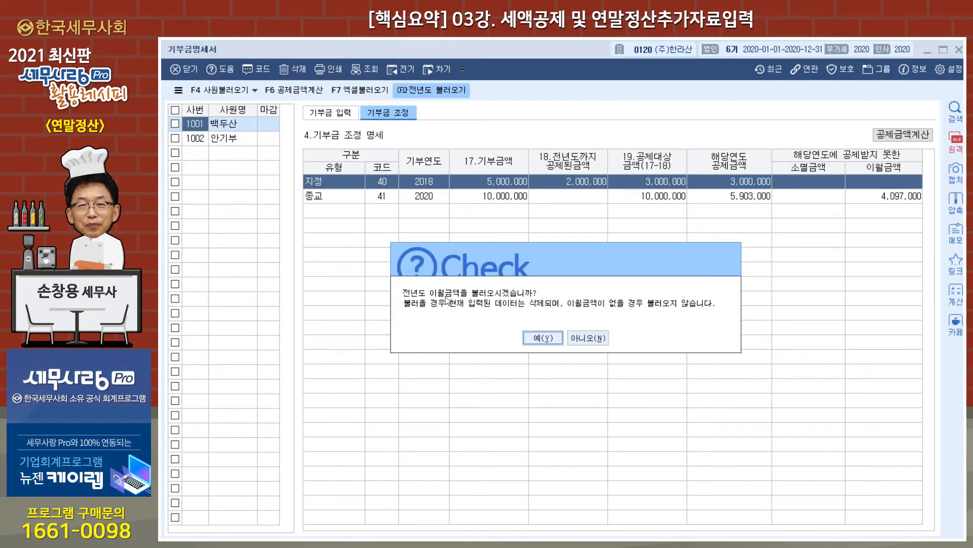
left_click(541, 341)
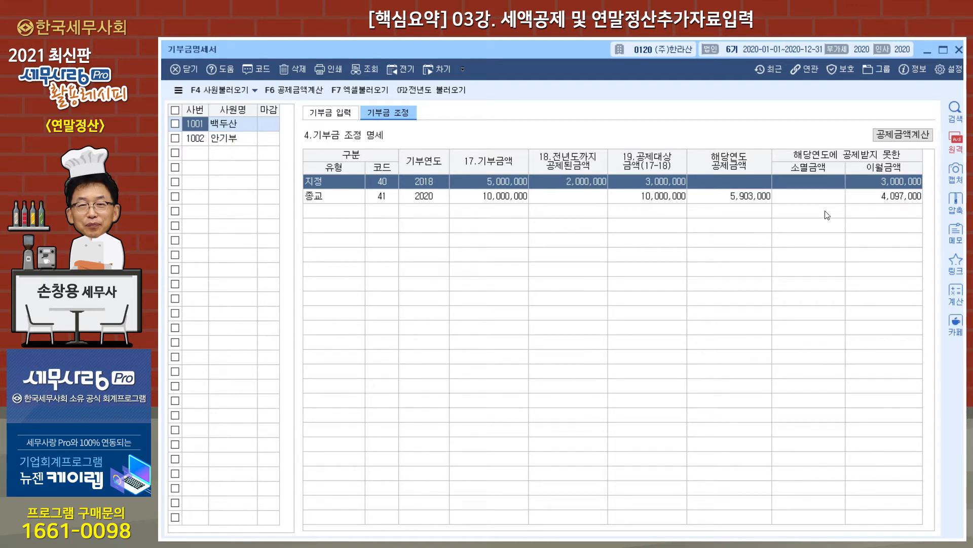
- Open the first employee's 공제금액계산, load the earned income and deductible amounts by donation code, and review the calculation
left_click(900, 135)
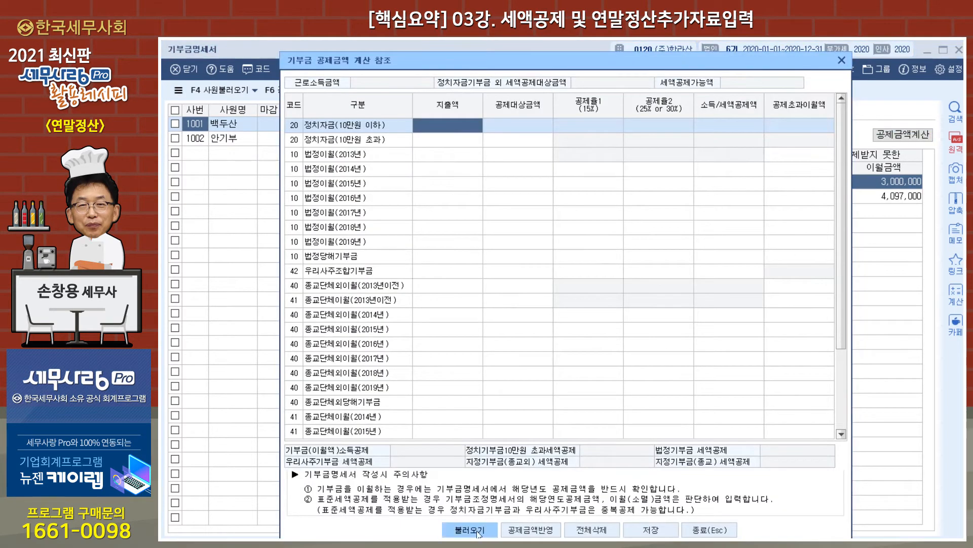
left_click(478, 530)
left_click(547, 335)
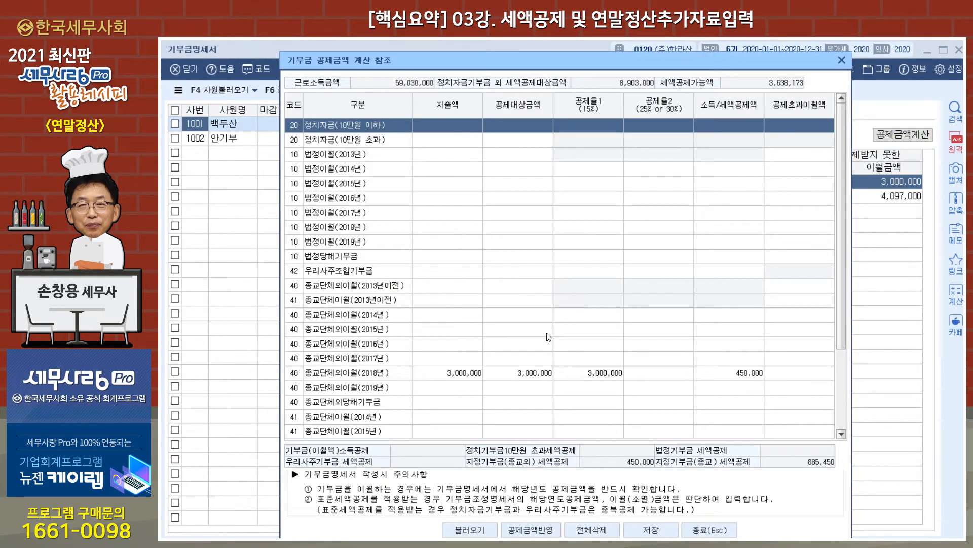
scroll(659, 365, "down", 2)
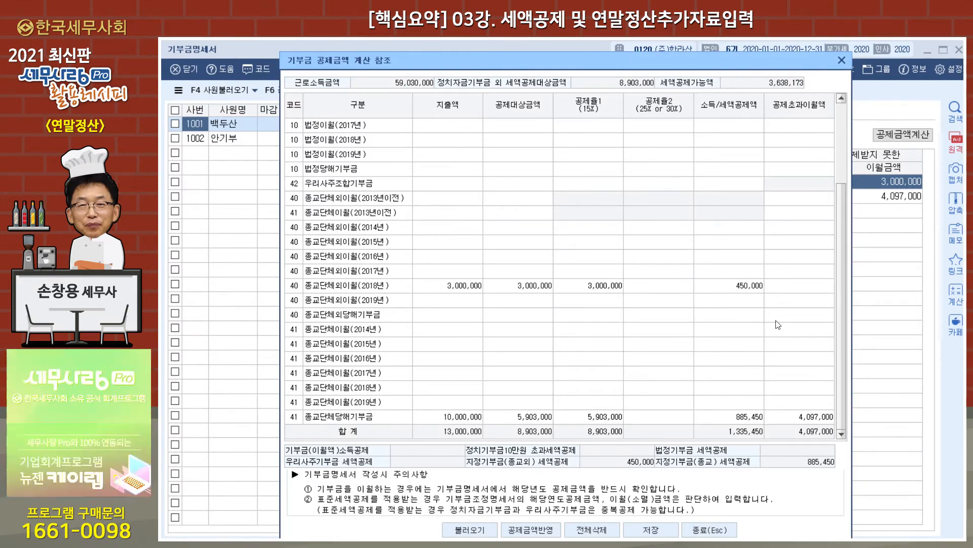
- Apply the first employee's calculated deductions to 해당연도 공제금액, save the calculation, and exit it
left_click(533, 530)
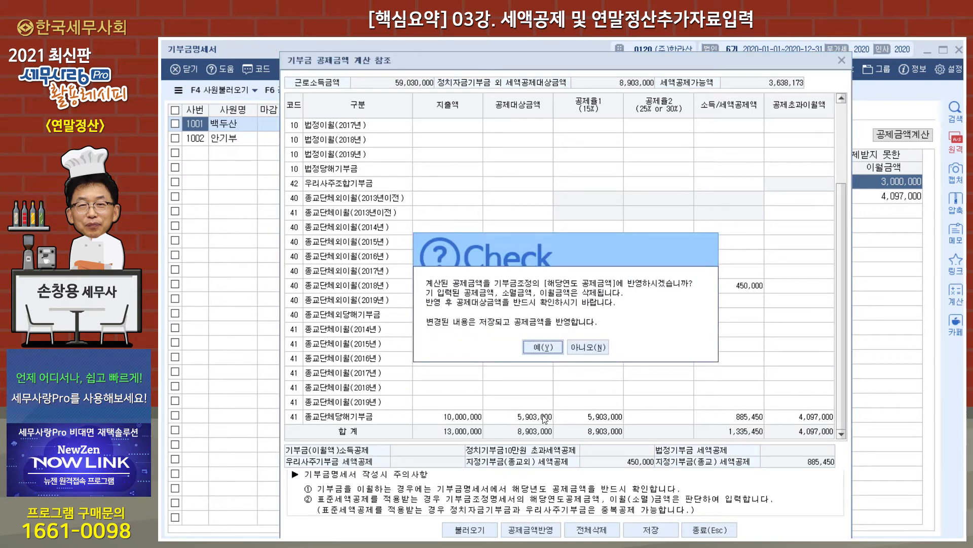
left_click(549, 348)
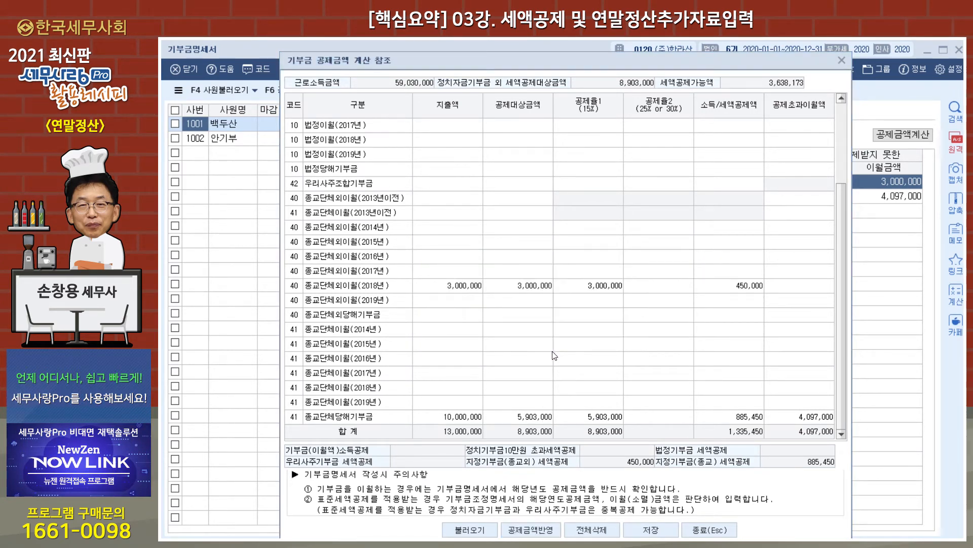
left_click(658, 530)
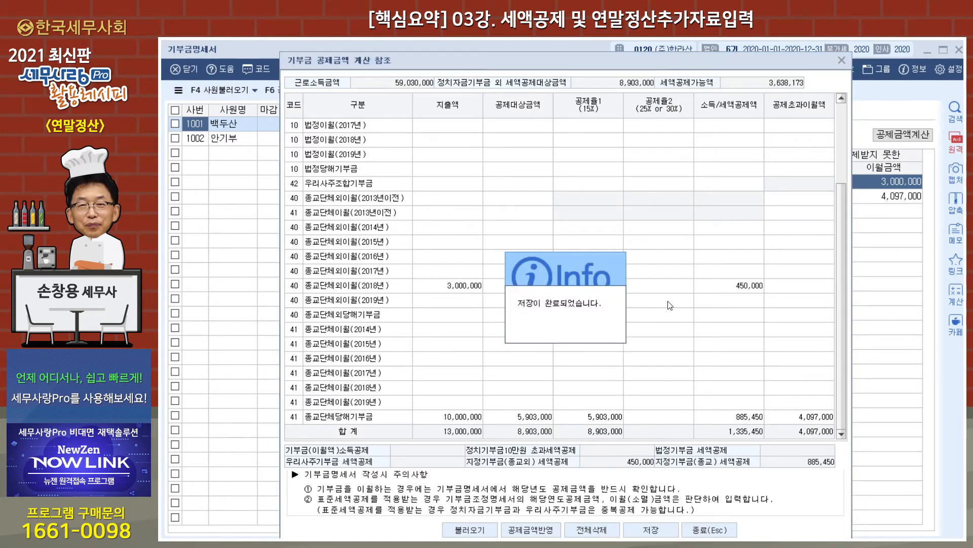
left_click(712, 530)
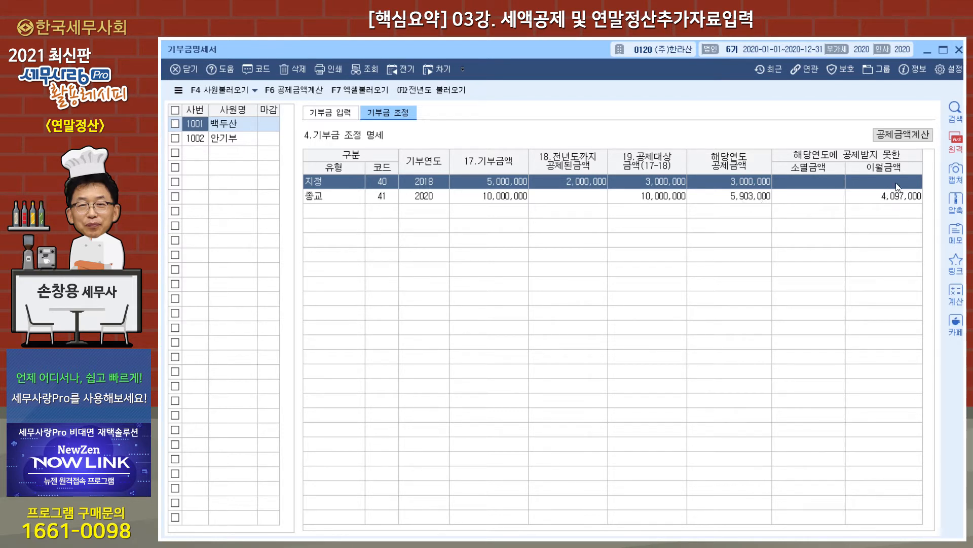
- Close the standalone 기부금명세서 and return to 연말정산추가자료입력
left_click(959, 49)
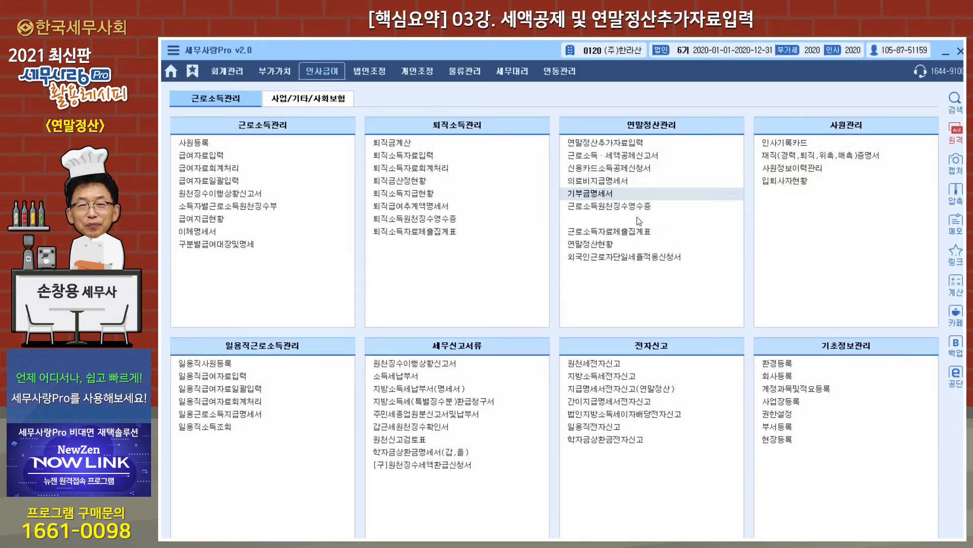
left_click(636, 144)
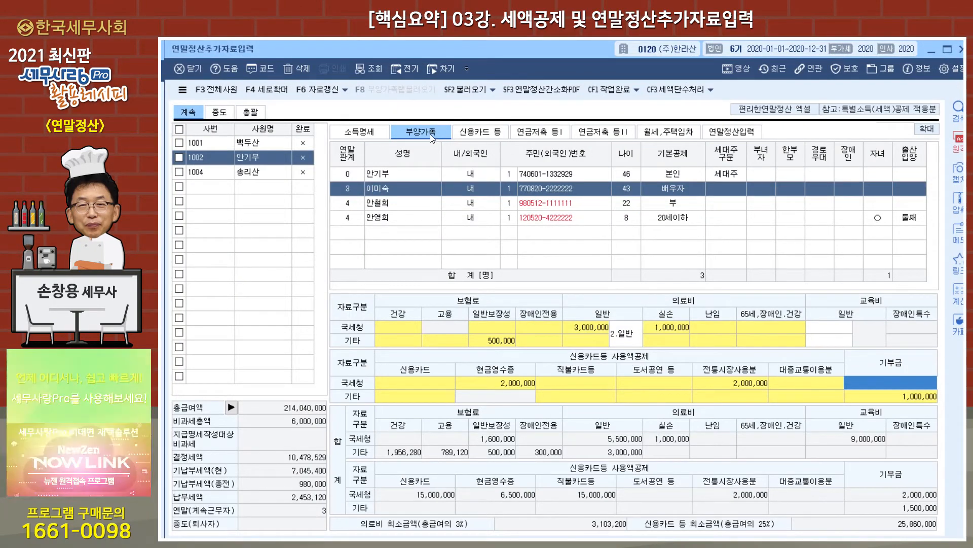
- Examine the second employee's income, dependents, card, pension savings and rent sections, from 소득명세 through 월세,주택임차
left_click(487, 133)
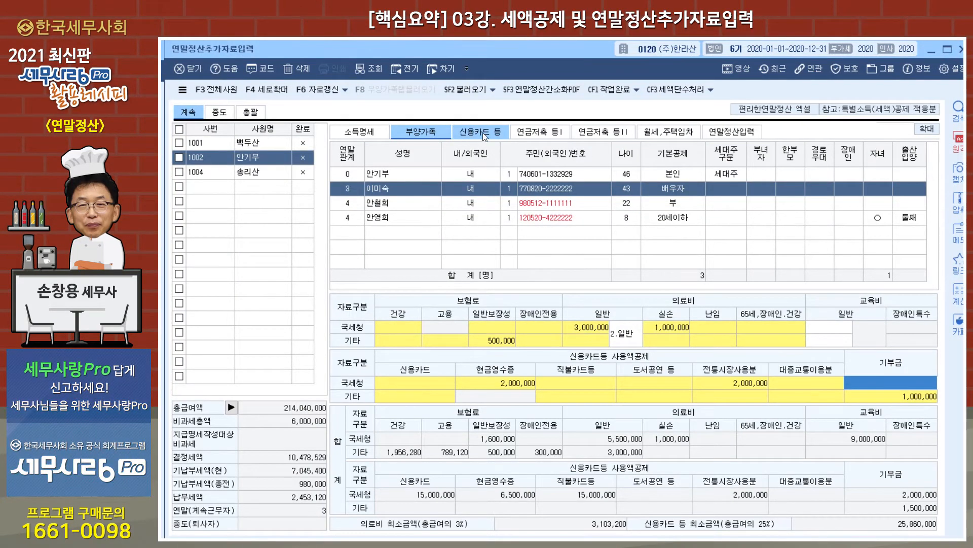
left_click(438, 134)
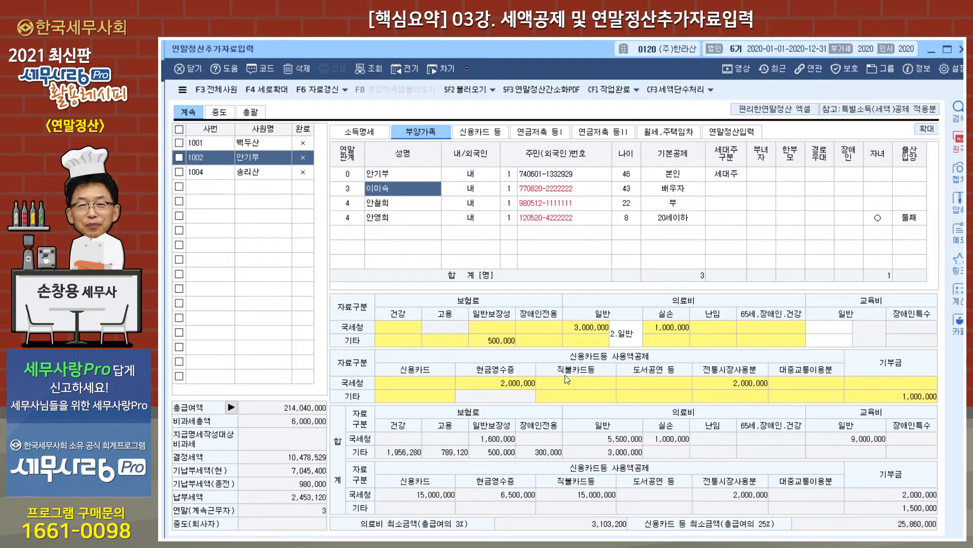
left_click(544, 136)
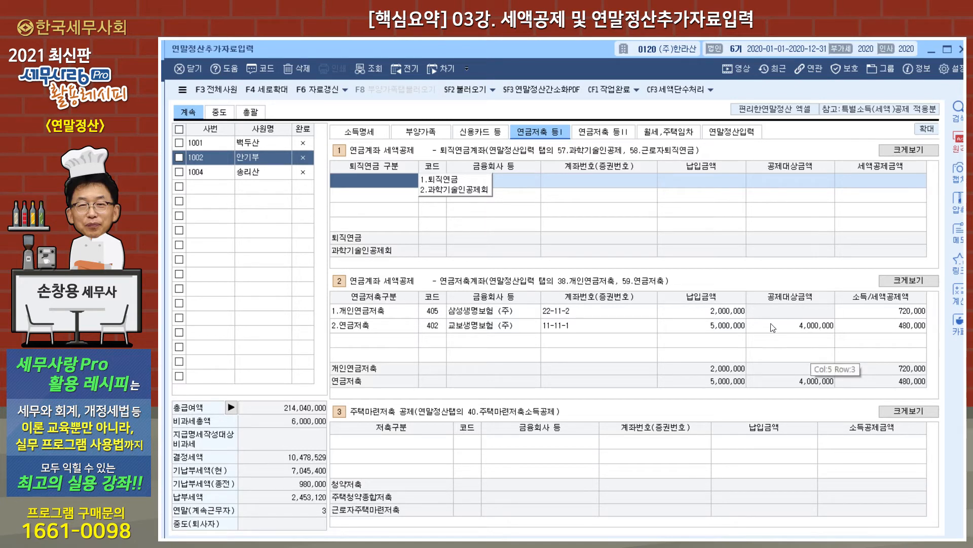
left_click(603, 133)
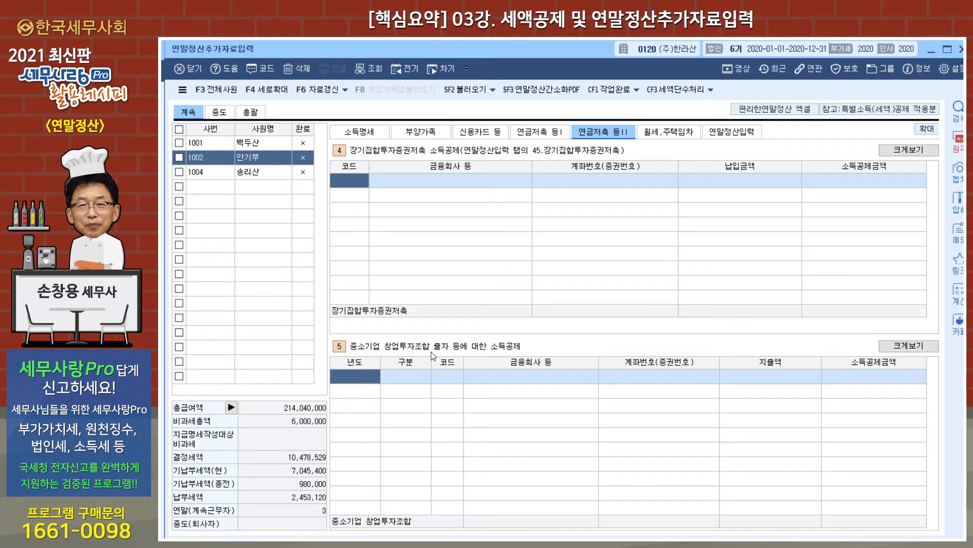
left_click(363, 135)
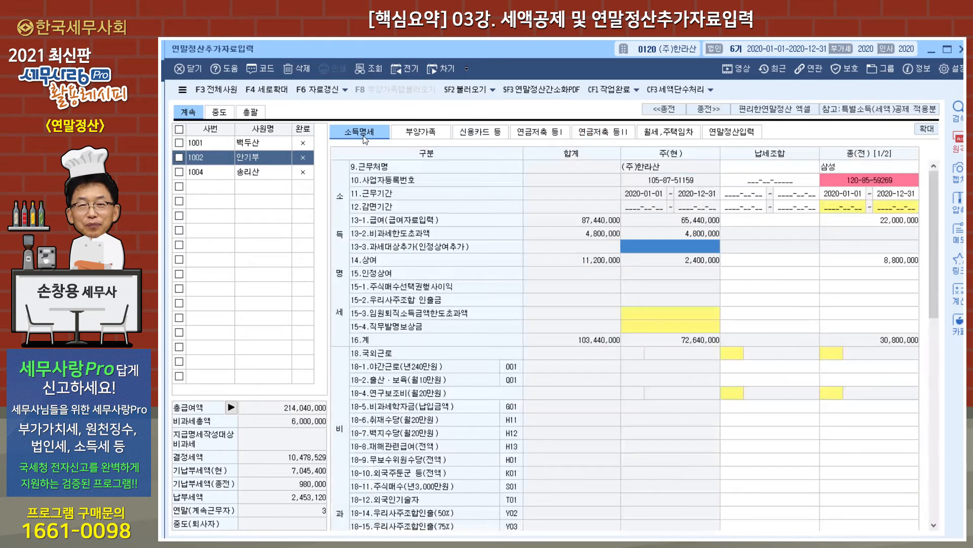
left_click(419, 136)
left_click(472, 135)
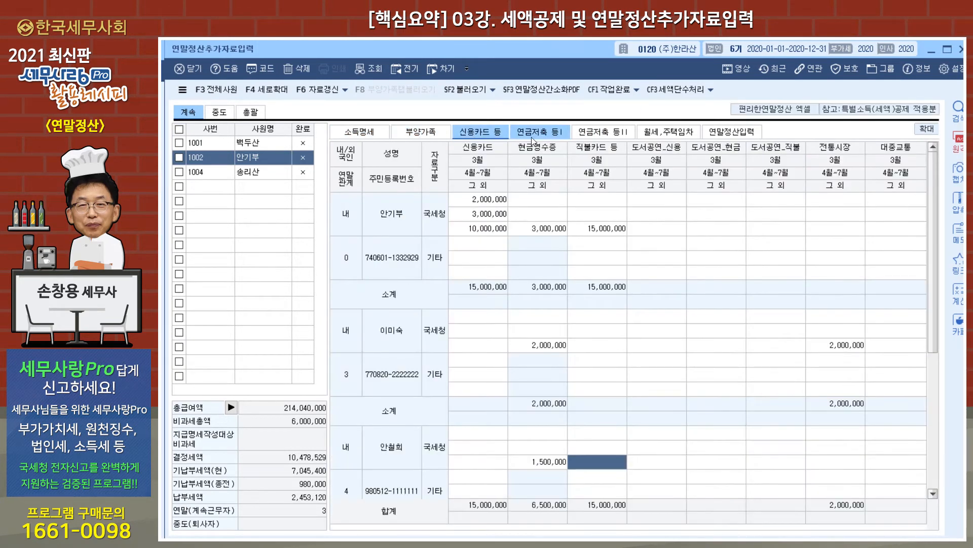
left_click(547, 136)
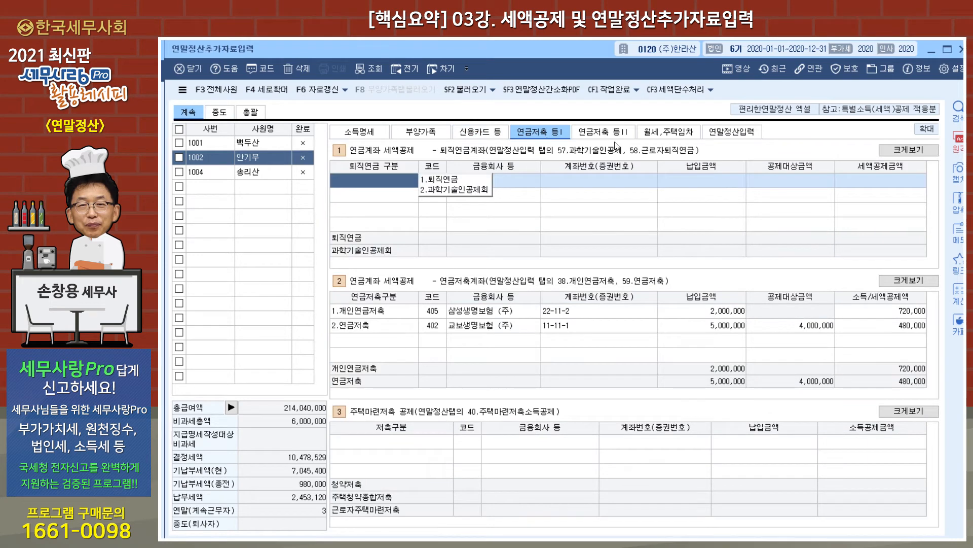
left_click(600, 134)
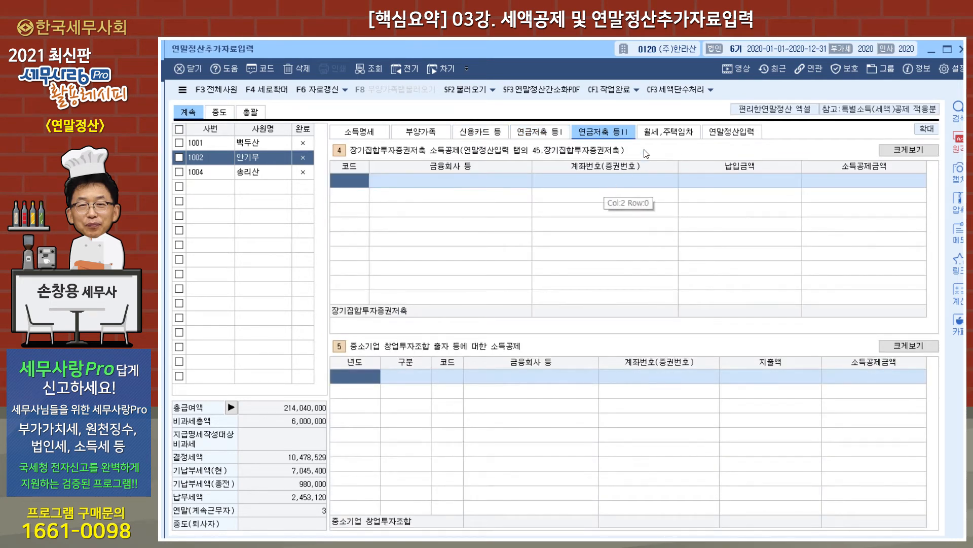
left_click(661, 134)
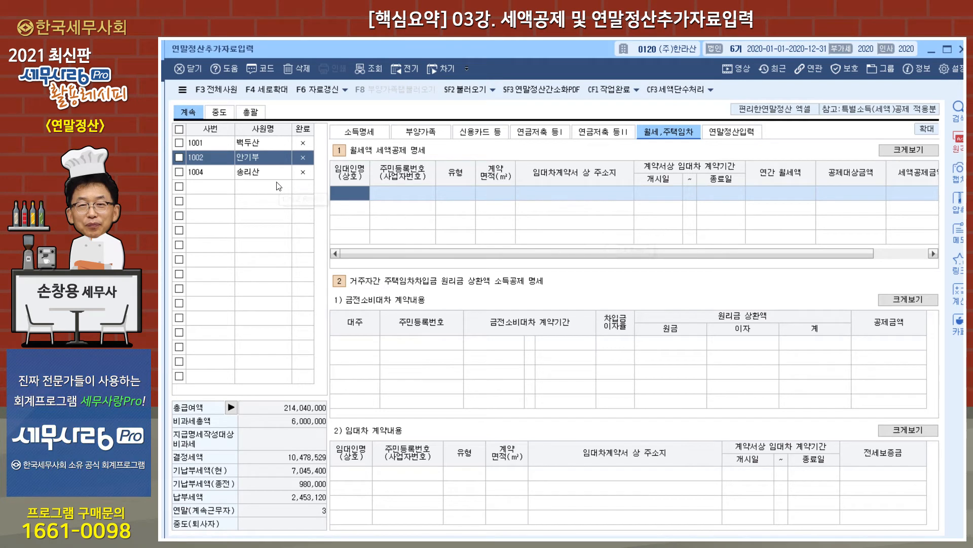
- Review the third employee's 월세액 세액공제 명세, including the landlord and housing type of the rental contract
left_click(261, 172)
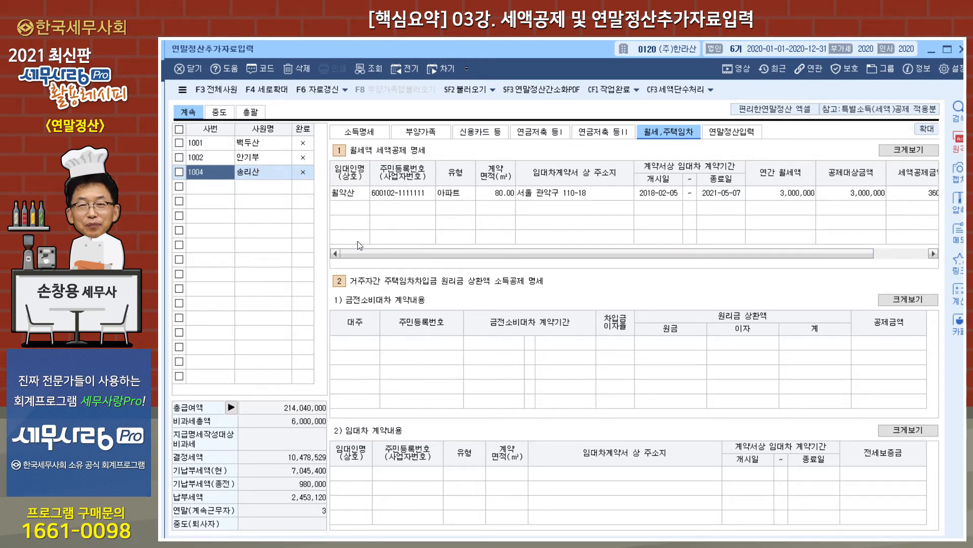
left_click(344, 195)
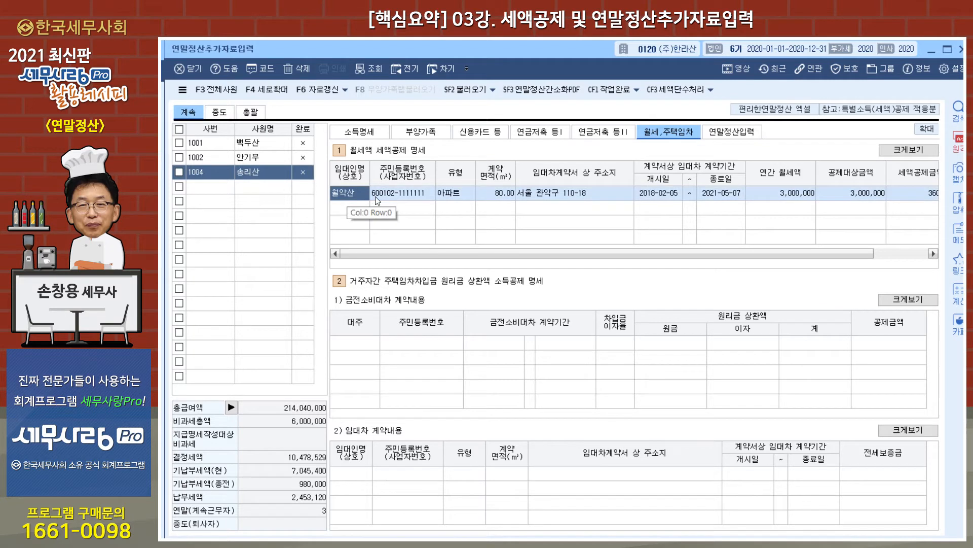
left_click(460, 198)
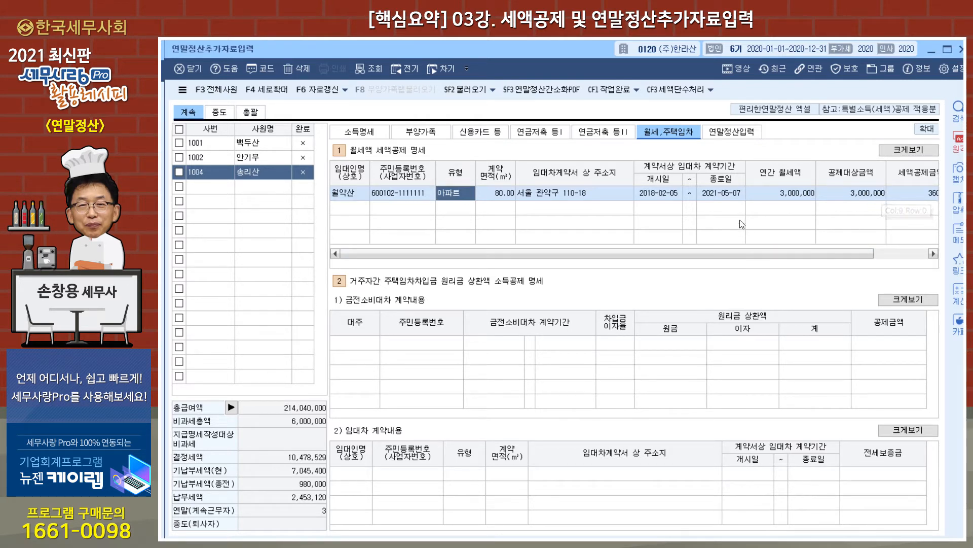
- Return to the second employee and check the 부양가족, 신용카드 등, 연금저축 등I and 월세,주택임차 data against 연말정산입력
left_click(732, 133)
left_click(260, 160)
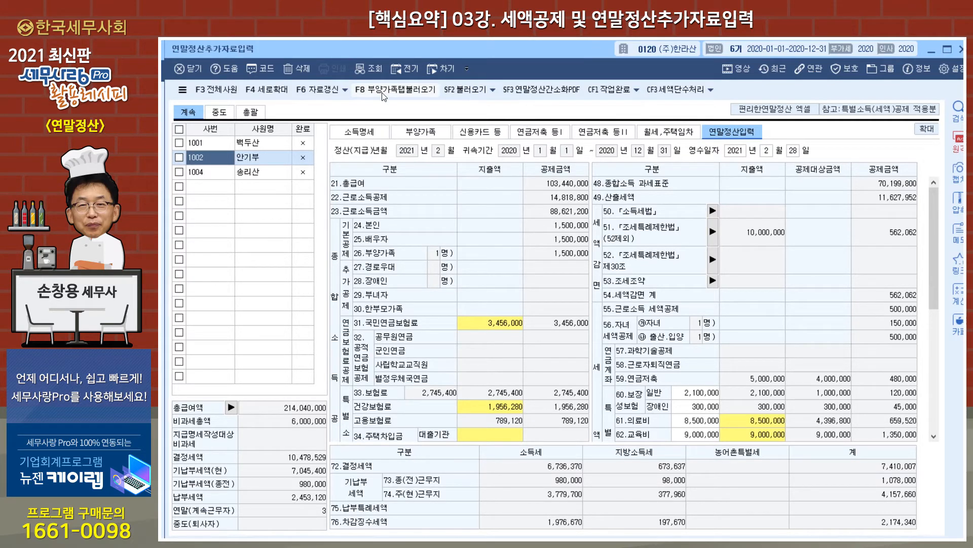
left_click(419, 136)
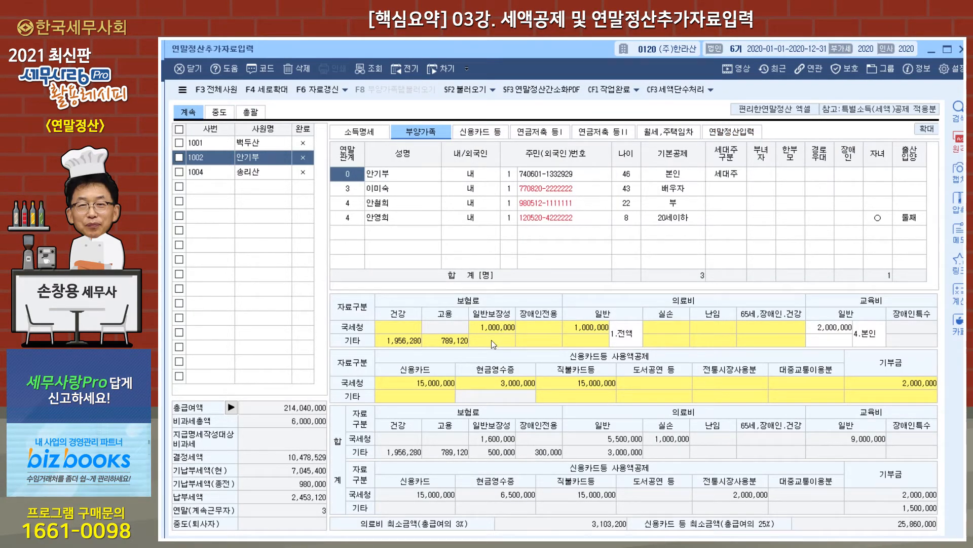
left_click(487, 133)
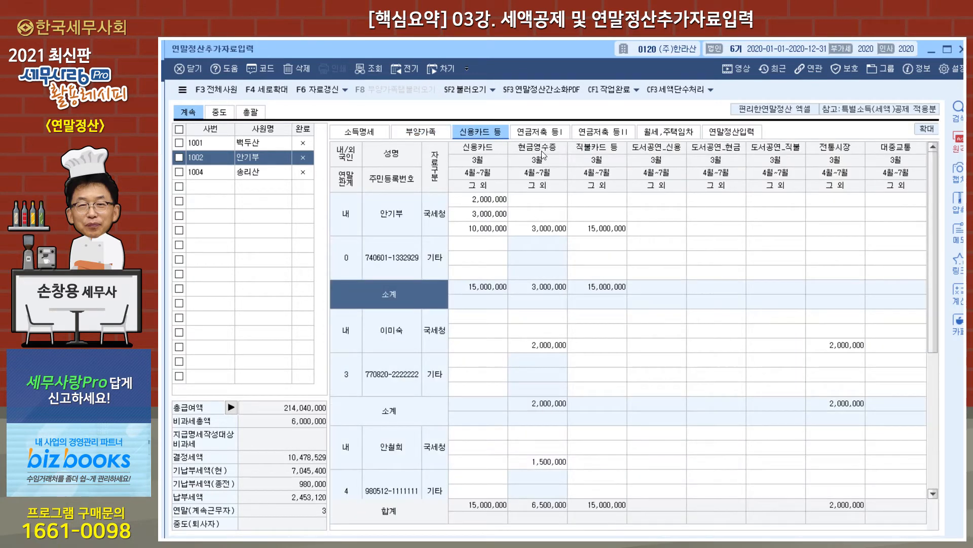
left_click(543, 133)
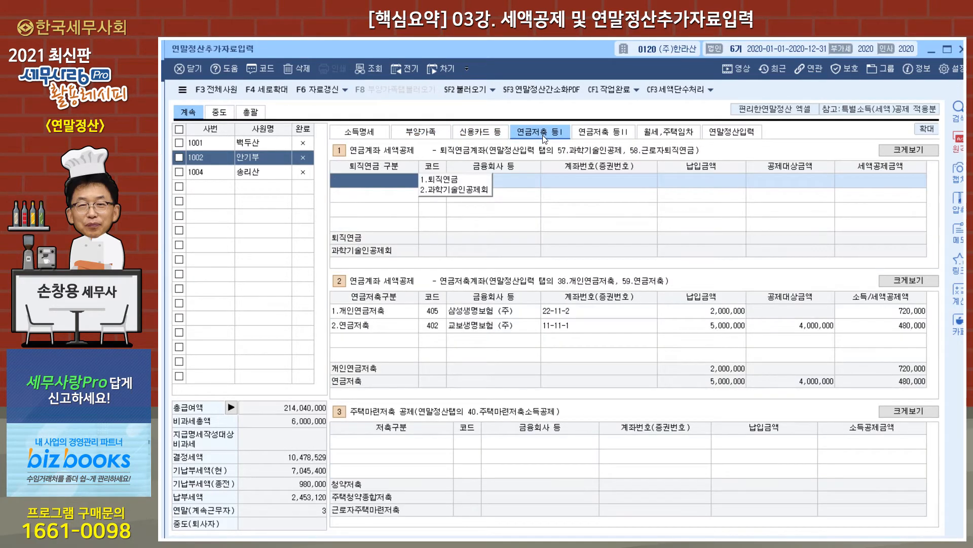
left_click(669, 132)
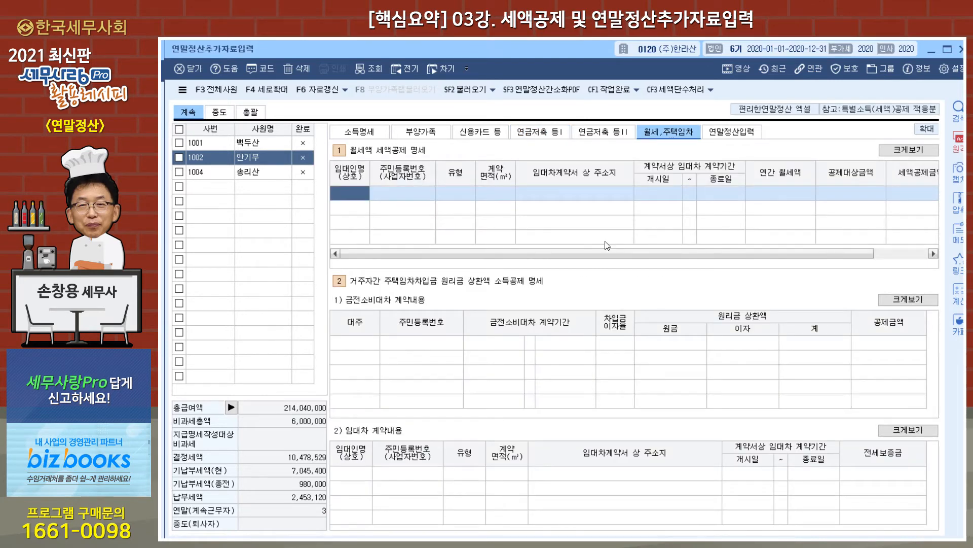
left_click(731, 132)
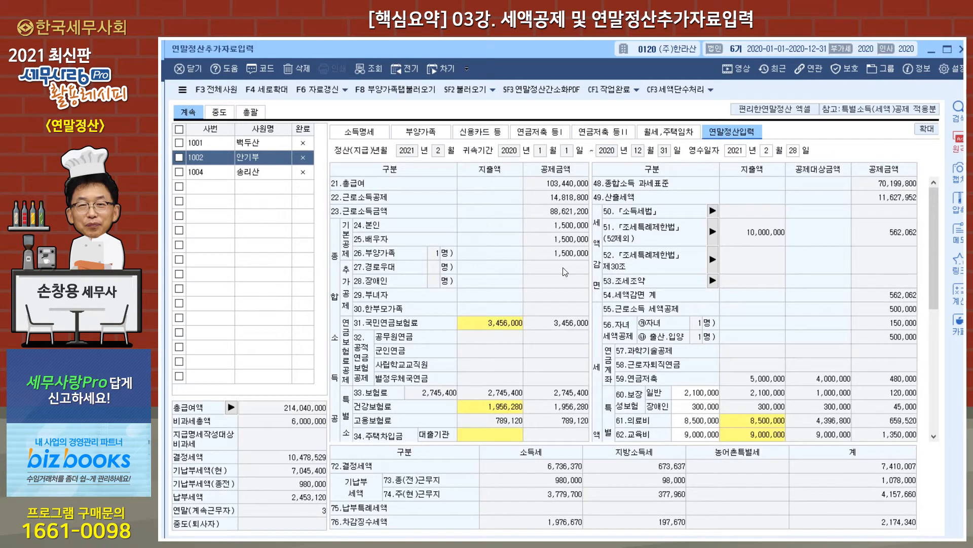
- Load the second employee's 부양가족 expense amounts into the corresponding items of 연말정산입력
left_click(179, 157)
left_click(378, 89)
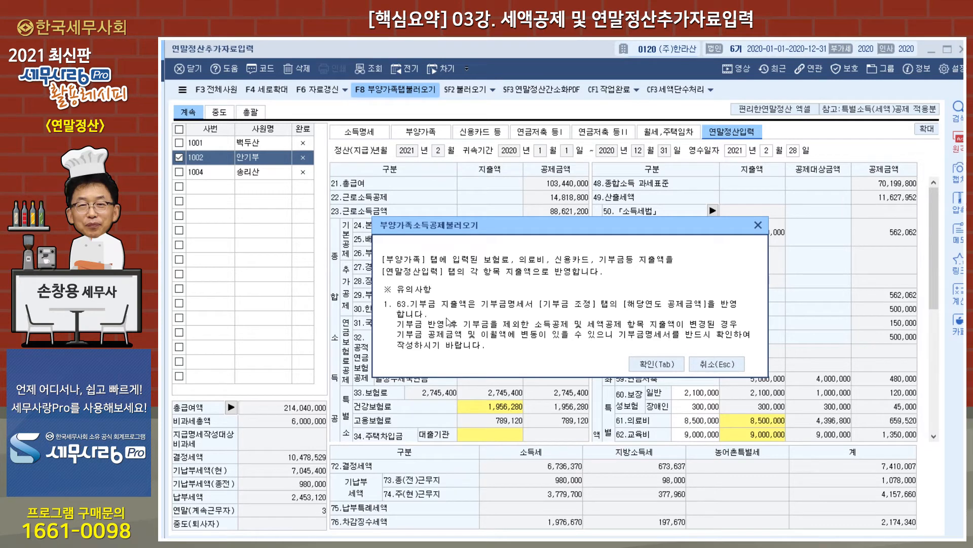
left_click(656, 364)
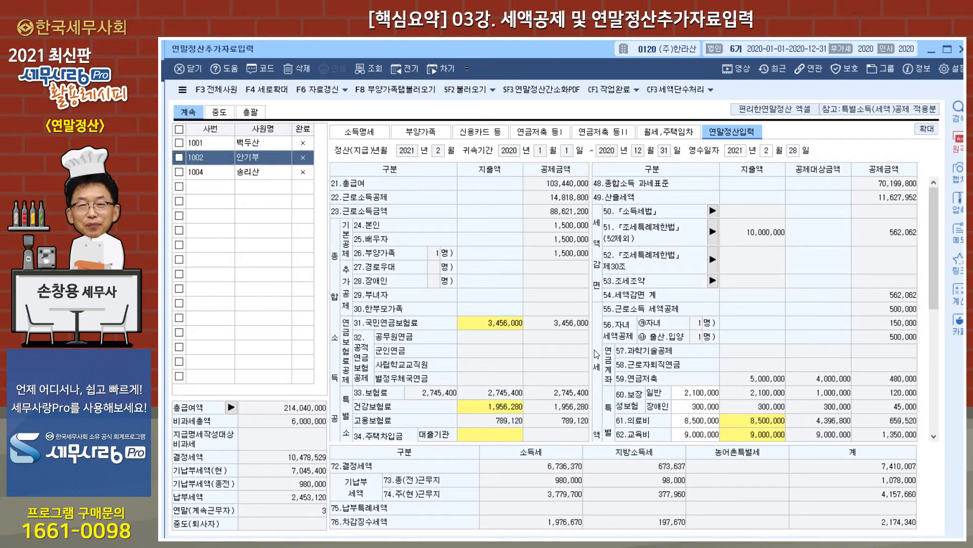
- Review the loaded deduction items and inspect the 보험료 breakdown for 31.국민연금보험료
left_click_drag(932, 221, 930, 278)
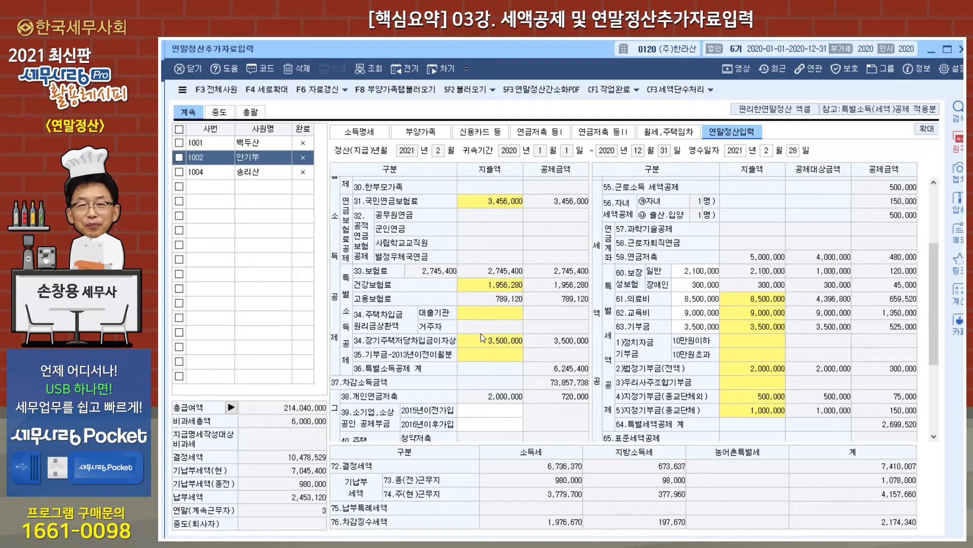
left_click(498, 202)
scroll(498, 206, "up", 3)
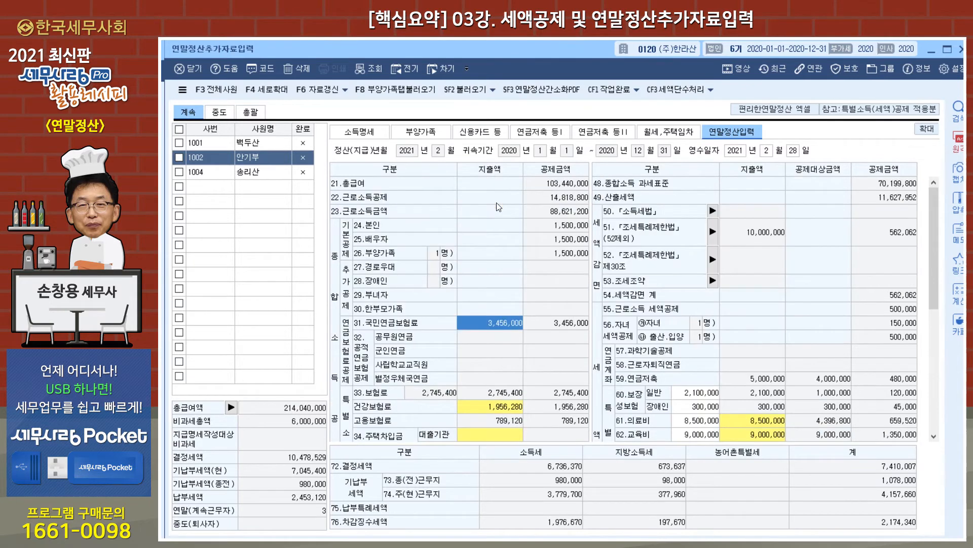
double_click(491, 323)
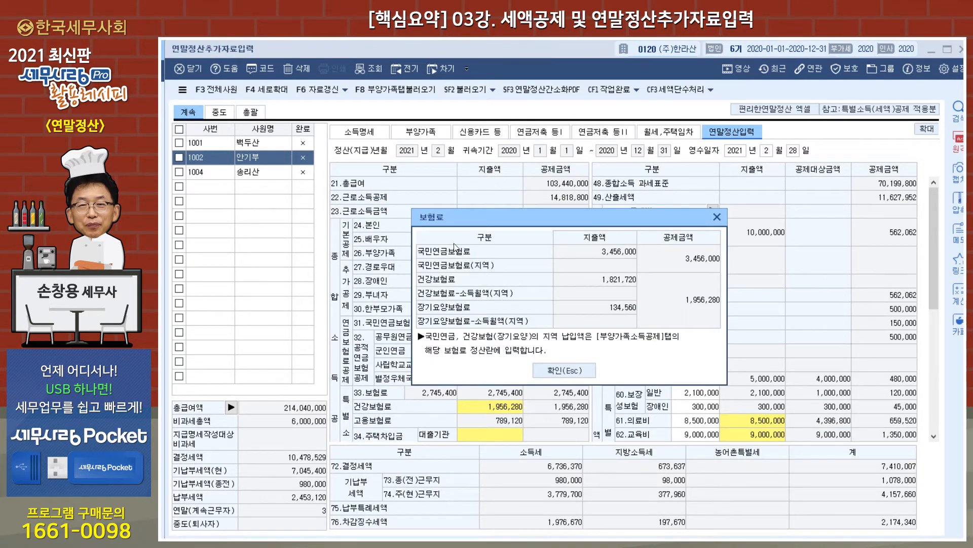
left_click(717, 220)
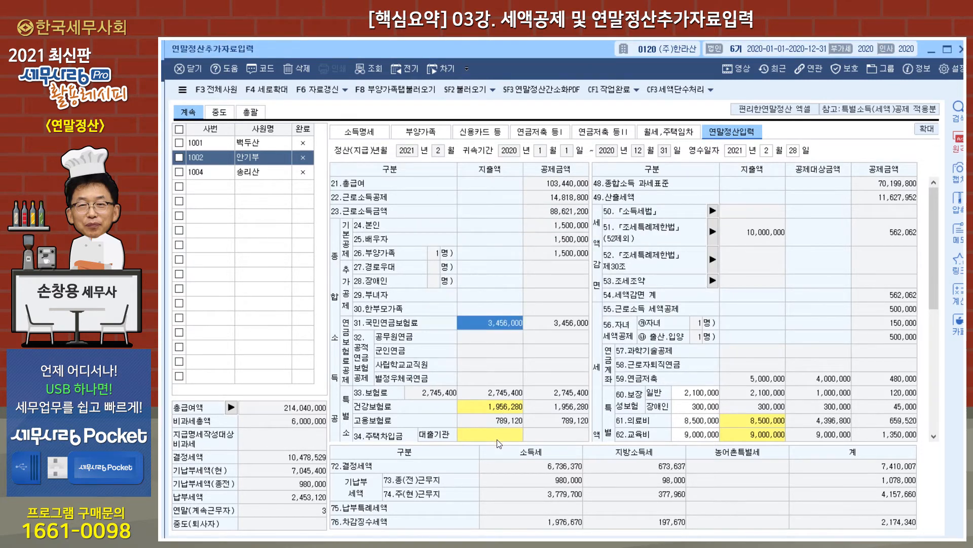
- In 주택자금, enter 3,500,000 for the post-2015, 15년 이상 고정OR비거치 loan and clear the 기타대출 amount
left_click_drag(930, 270, 926, 317)
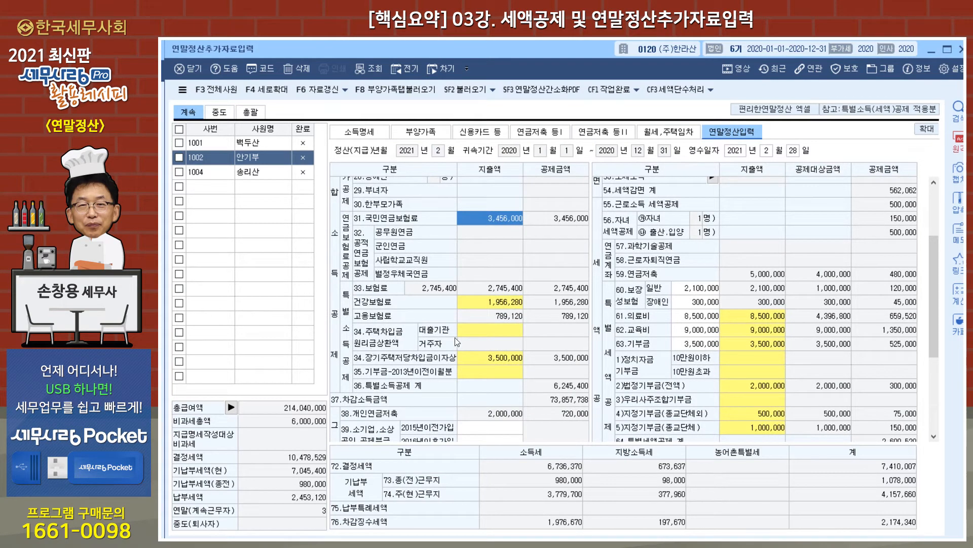
left_click(479, 331)
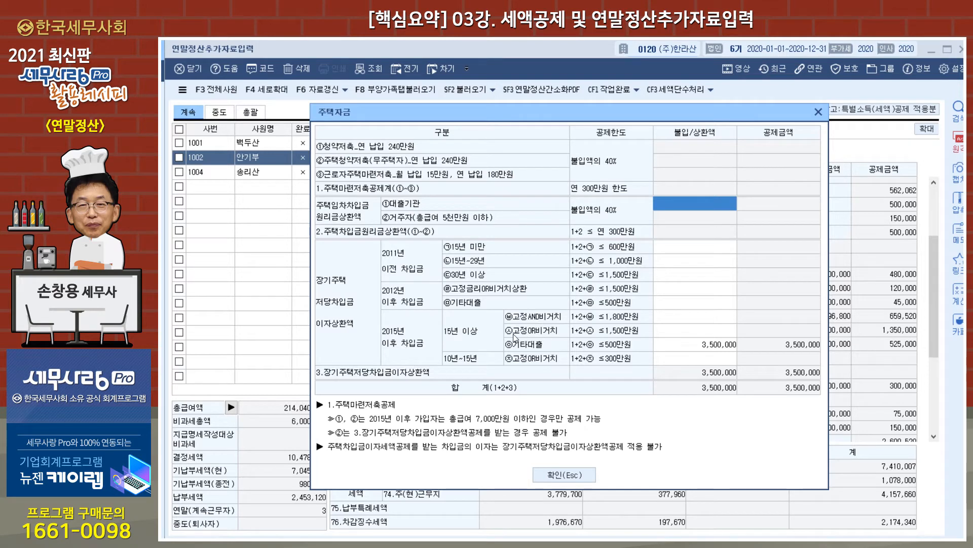
left_click(705, 336)
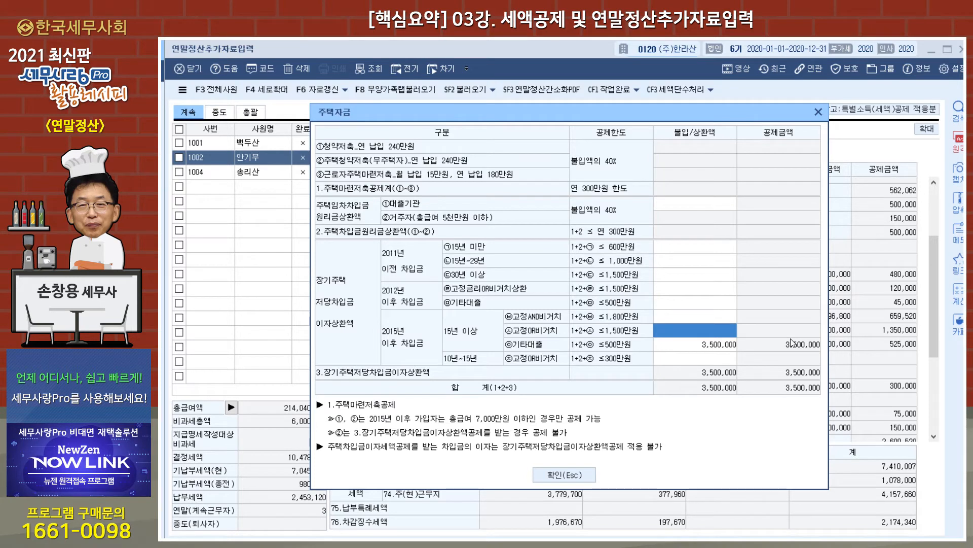
type("3,500,000")
key("Return")
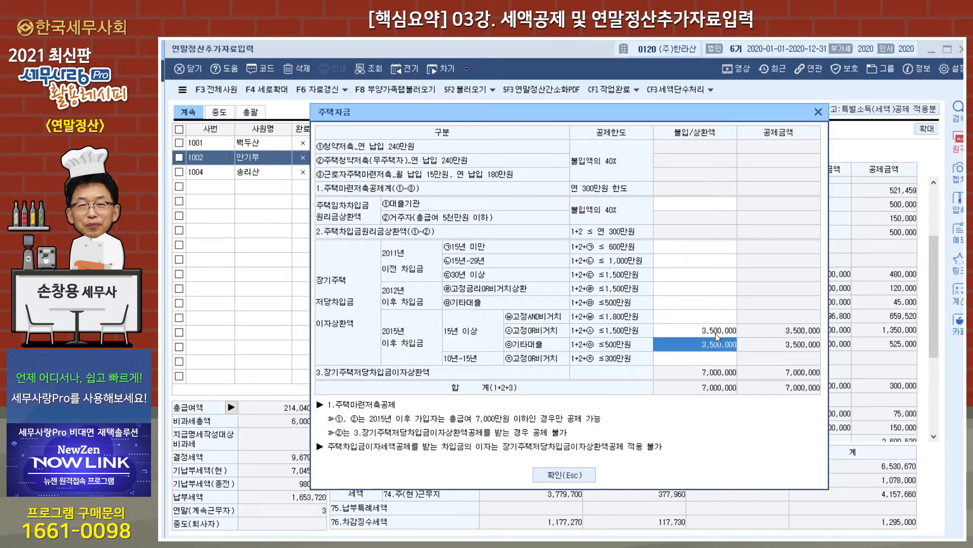
key("Delete")
key("Return")
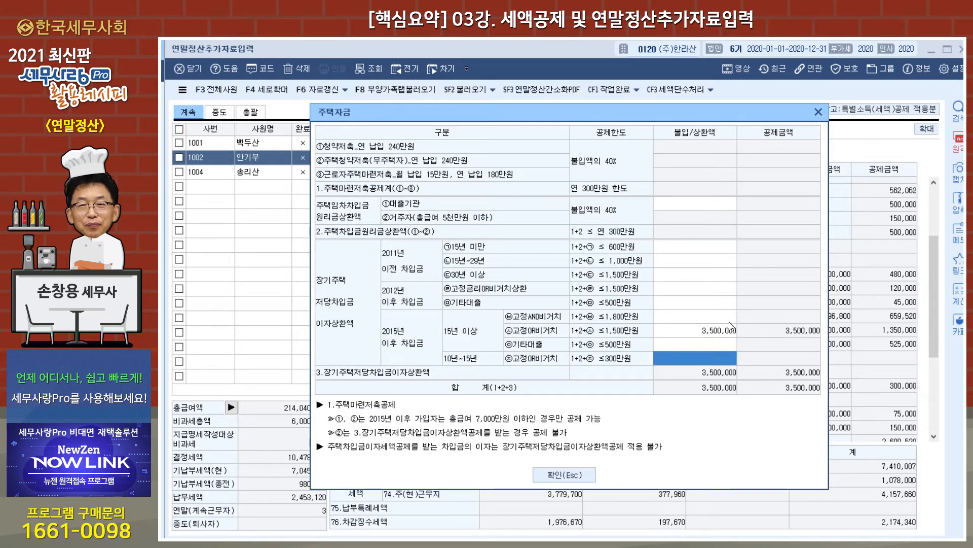
left_click(573, 473)
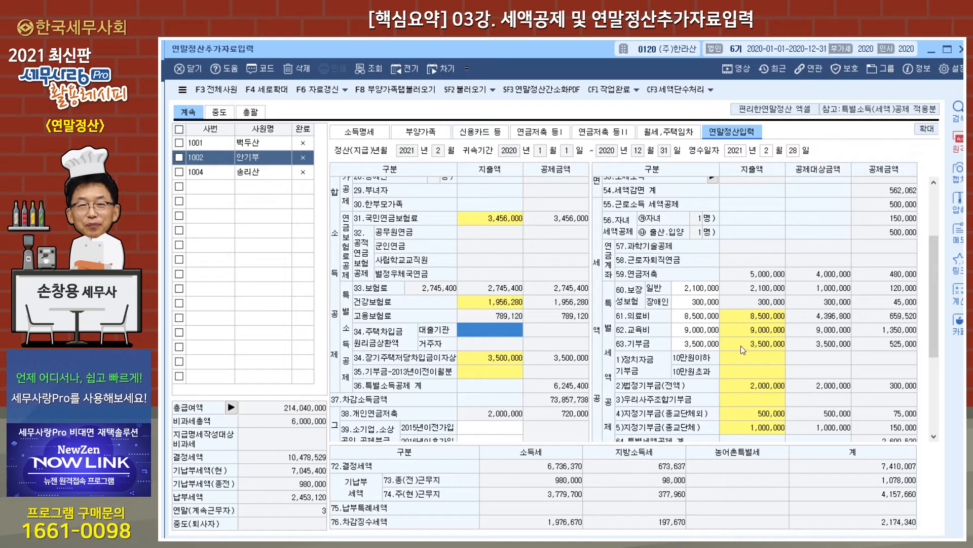
- Review the 의료비 breakdown and the 42.신용카드 등 사용액 deduction calculation for the second employee
left_click(756, 318)
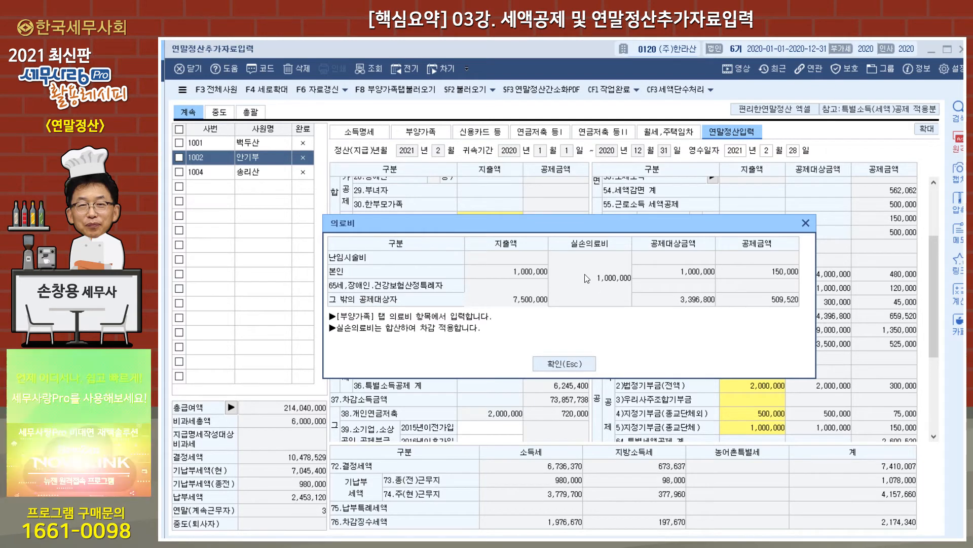
left_click(567, 365)
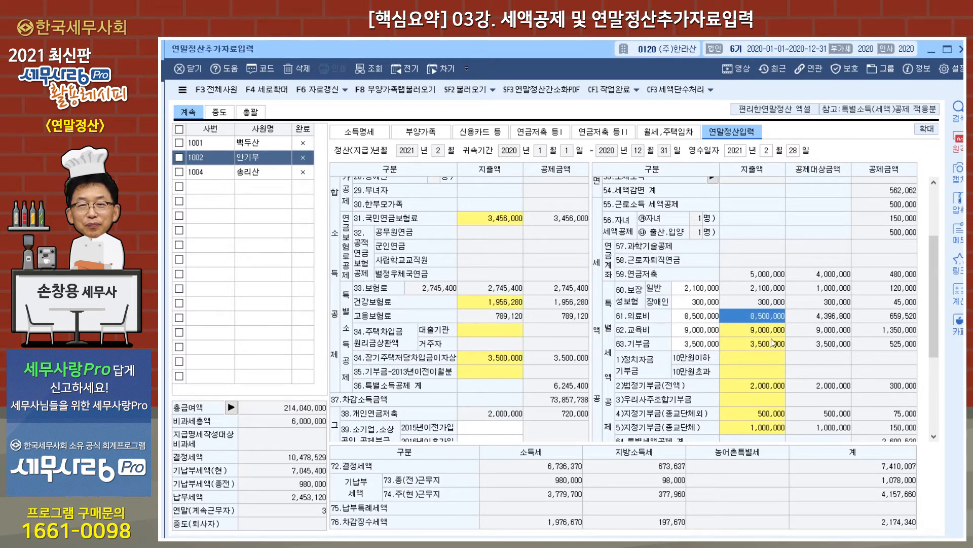
left_click_drag(928, 307, 934, 394)
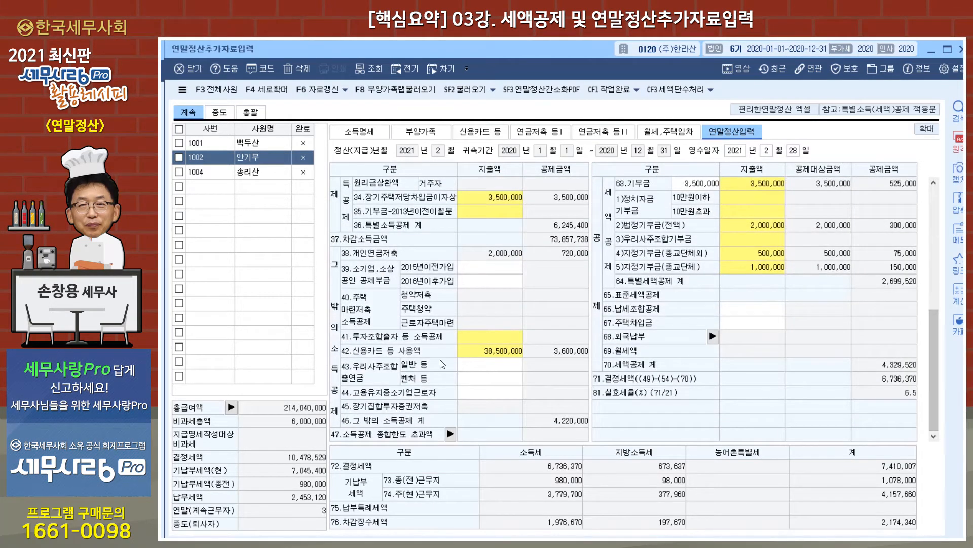
double_click(497, 355)
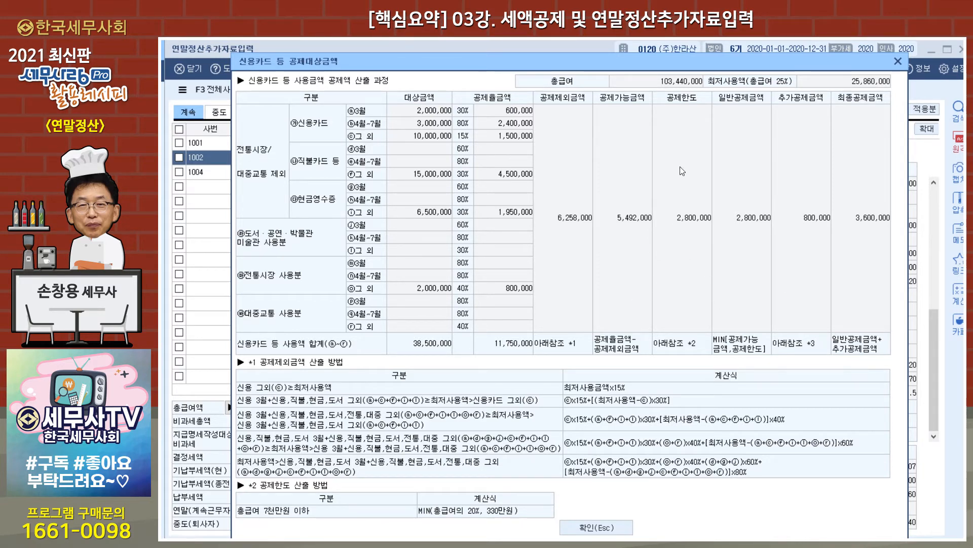
left_click(615, 528)
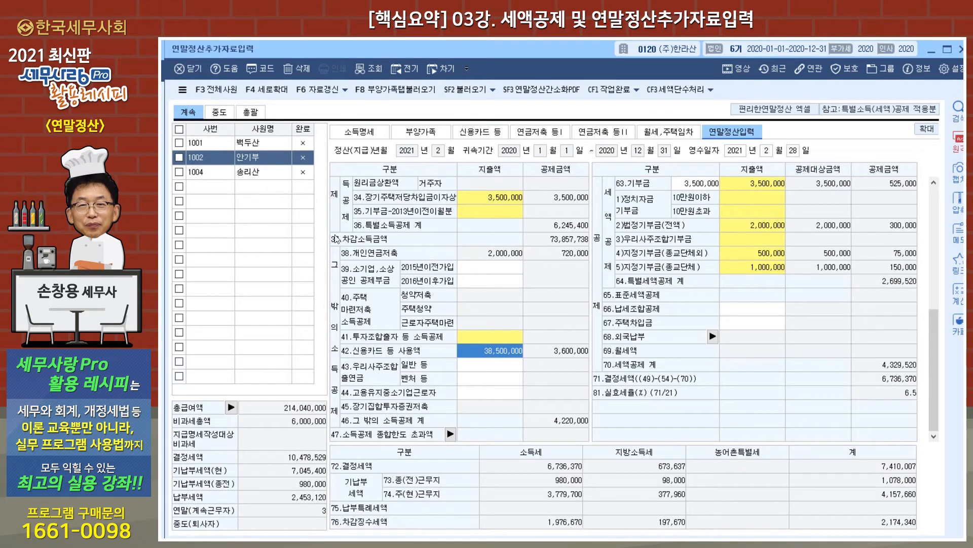
- Review the third employee's 연말정산입력 items and check the 69.월세액 deduction against the 월세액 세액공제 명세
left_click(269, 177)
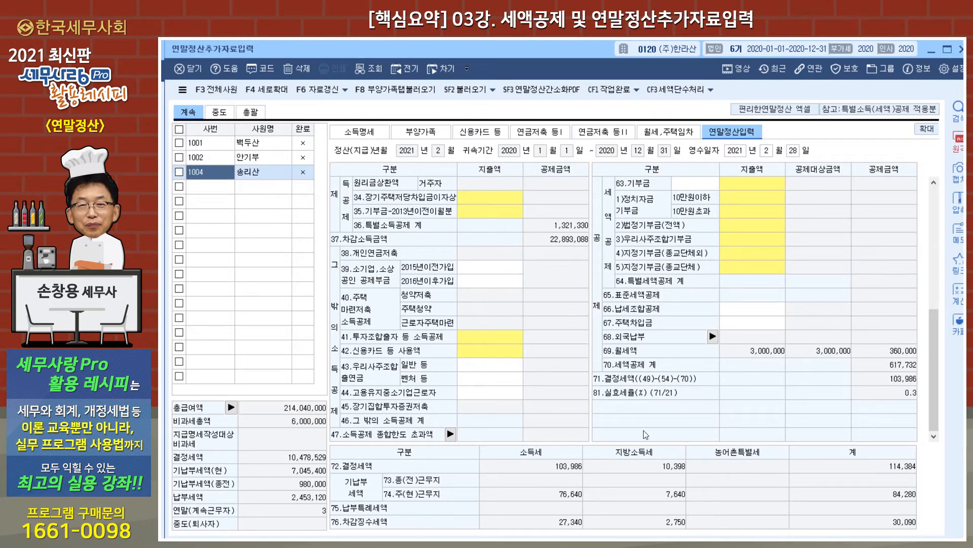
left_click_drag(934, 366, 929, 233)
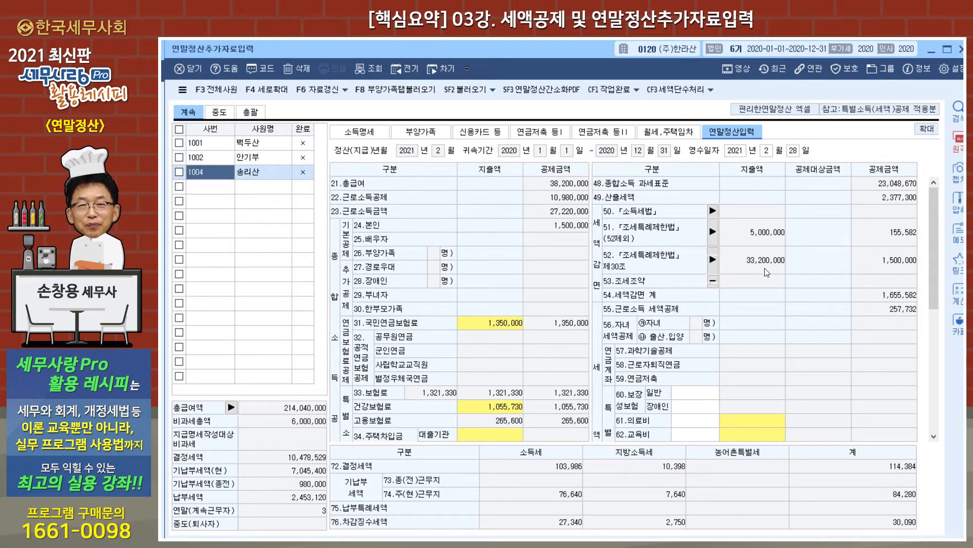
scroll(513, 376, "down", 5)
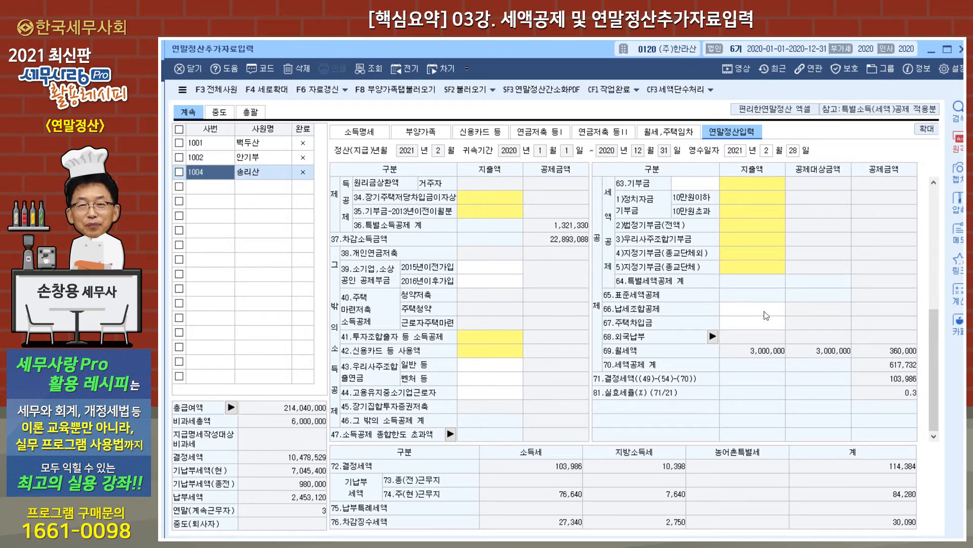
left_click(658, 134)
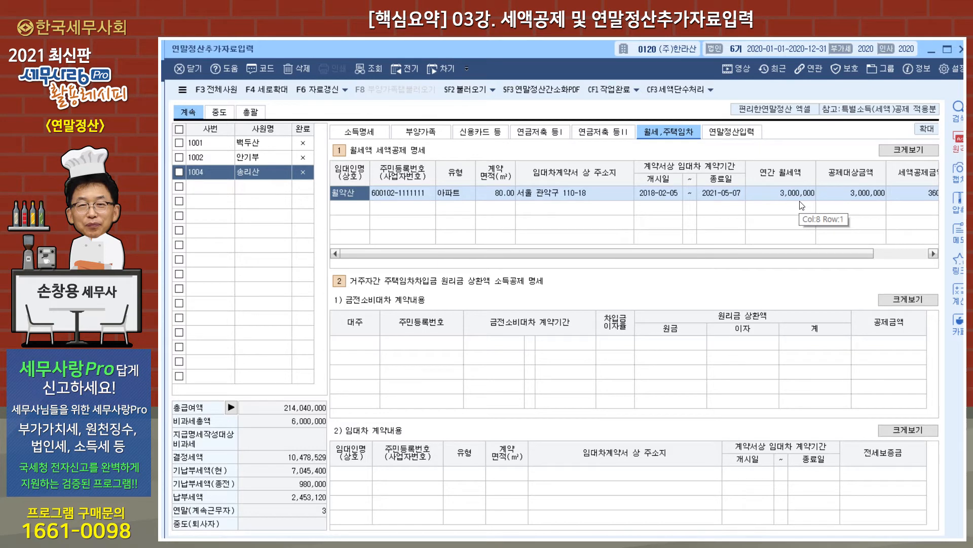
left_click(743, 133)
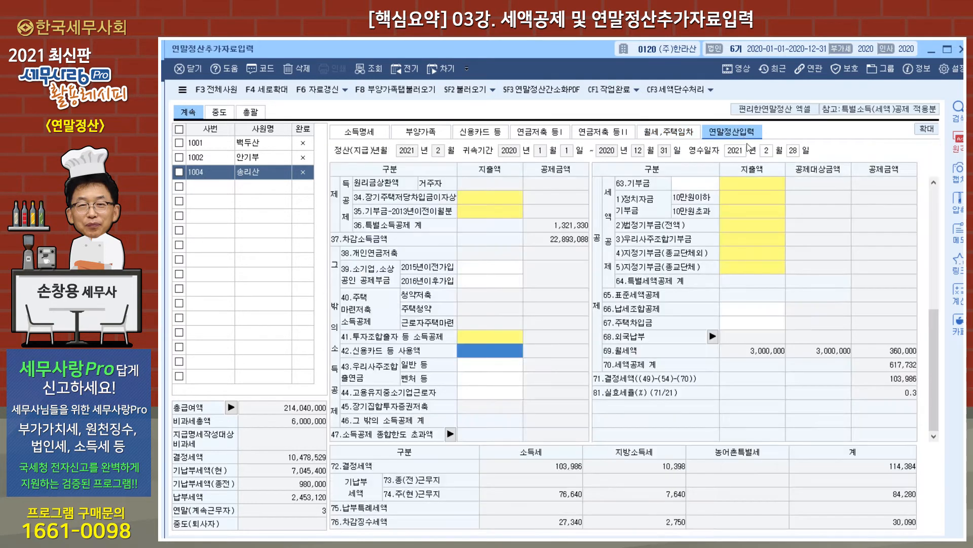
- Inspect the third employee's 세액감면 details for items 52 and 51 of 조세특례제한법, and close 연말정산추가자료입력
left_click_drag(932, 349, 929, 227)
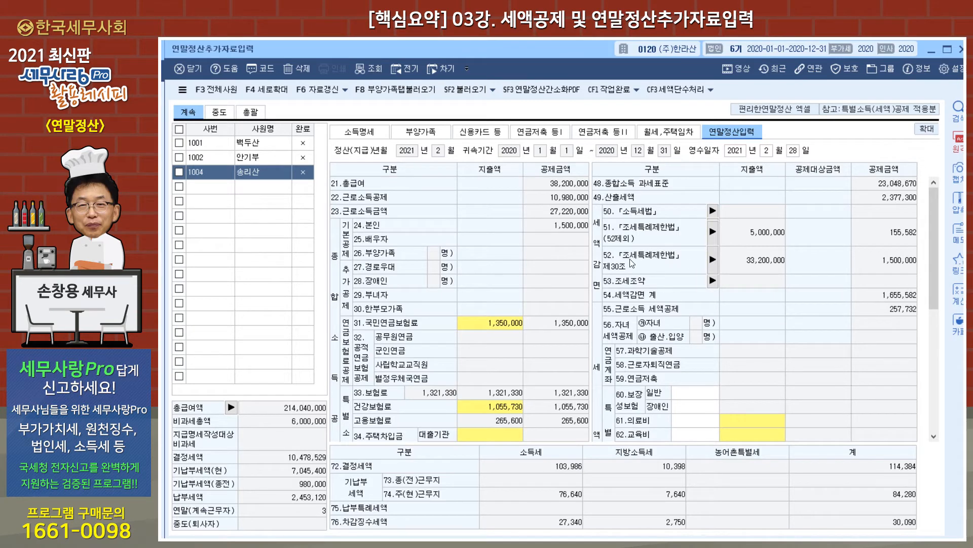
left_click(713, 260)
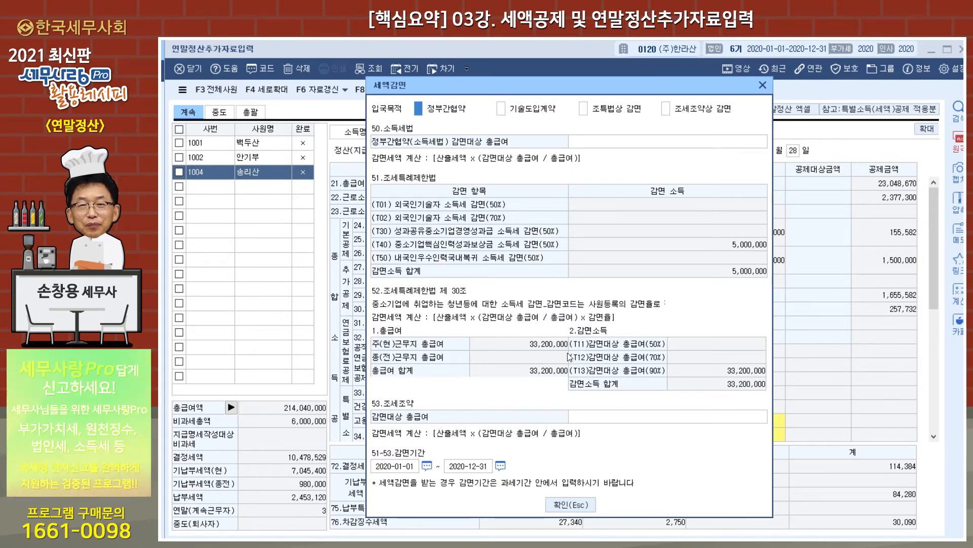
left_click(763, 87)
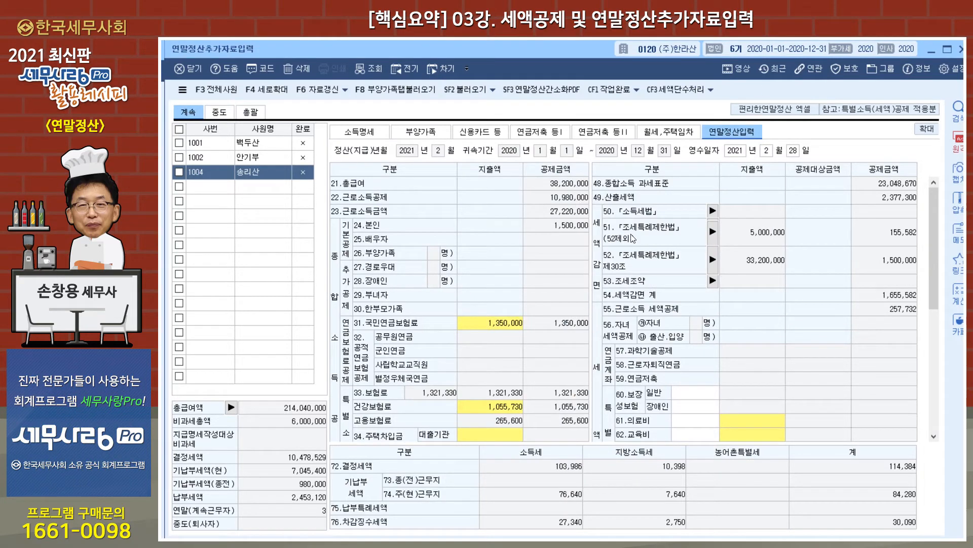
left_click(714, 232)
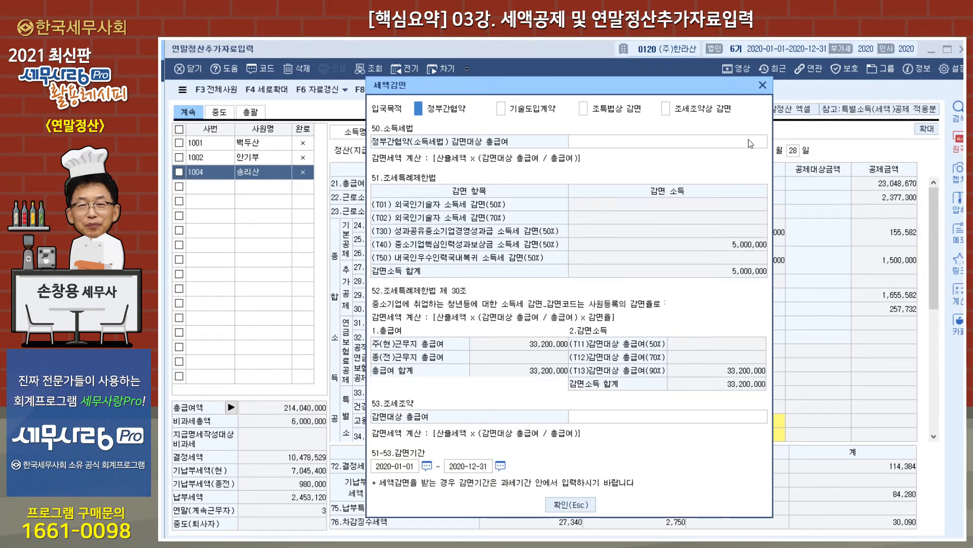
left_click(762, 85)
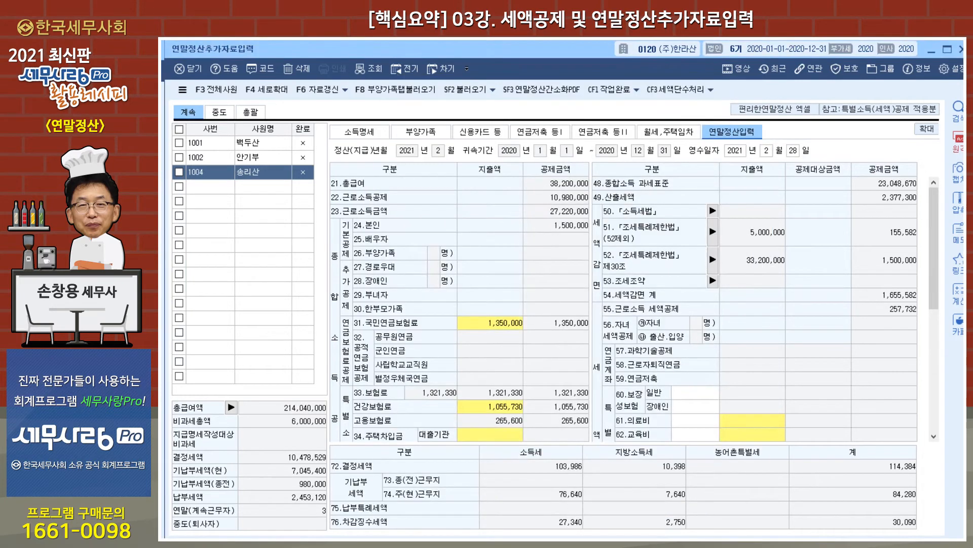
key("Escape")
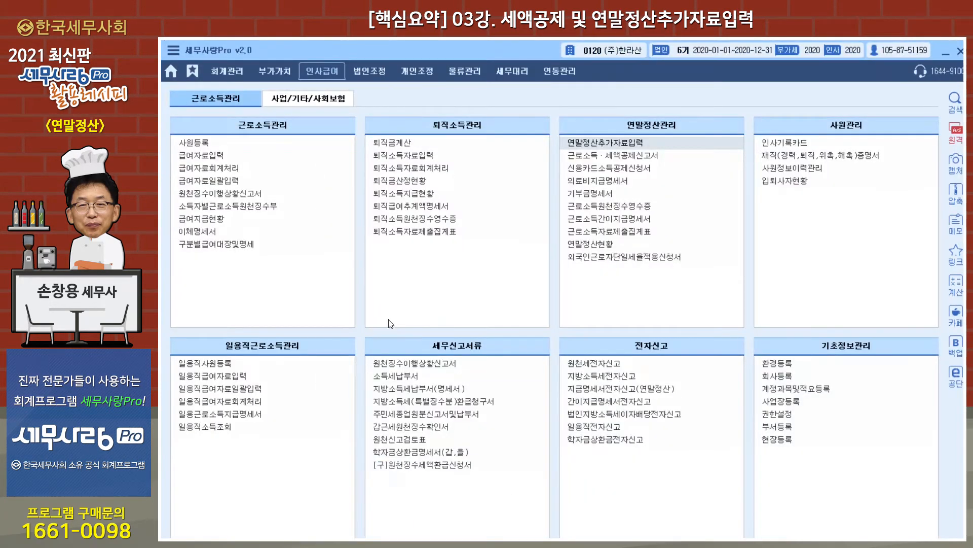
- Open 급여자료입력 and load the payroll for 귀속년월 2020년 12월
left_click(208, 159)
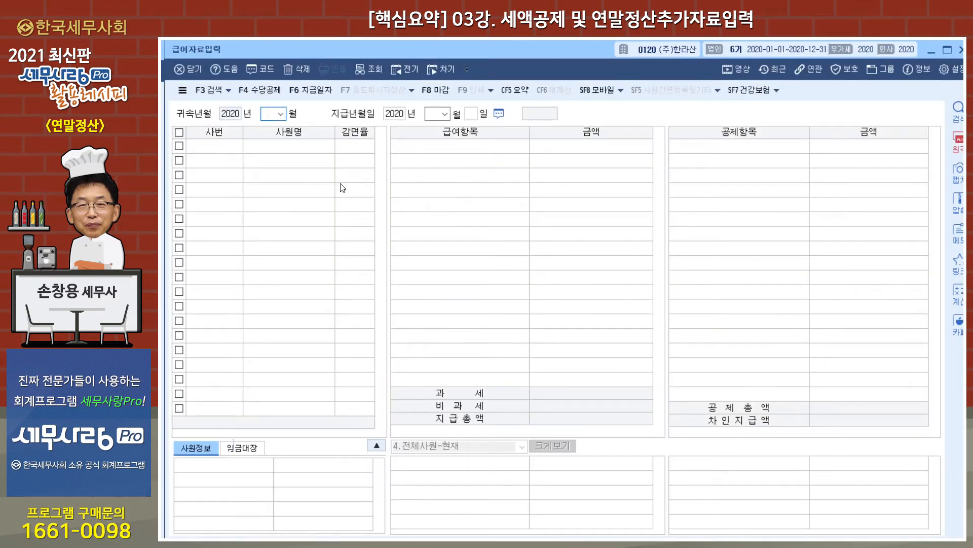
type("12")
key("Return")
key("Return")
key("Return")
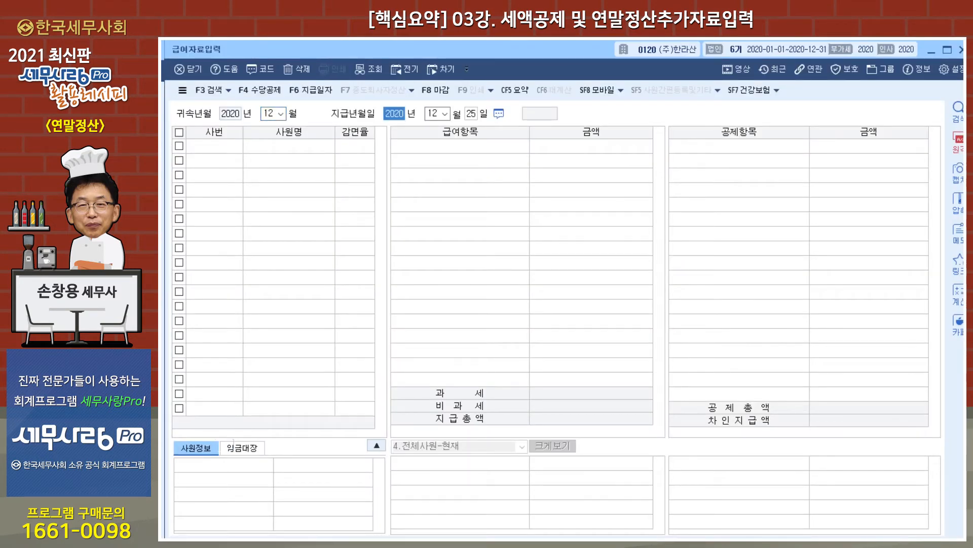
key("Return")
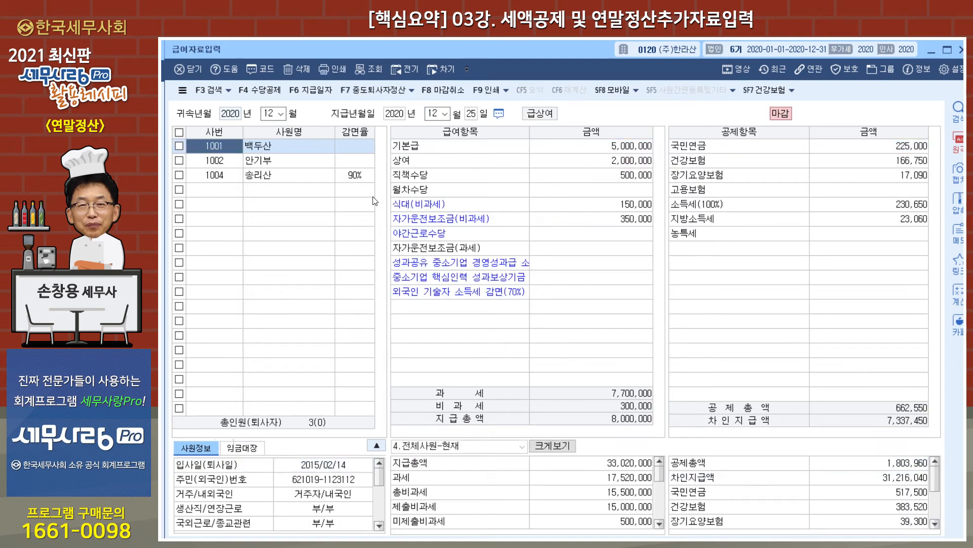
- Check the second employee's 성과공유 중소기업 경영성과급 amount and the third employee's 중소기업 핵심인력 성과보상기금 amount
key("Down")
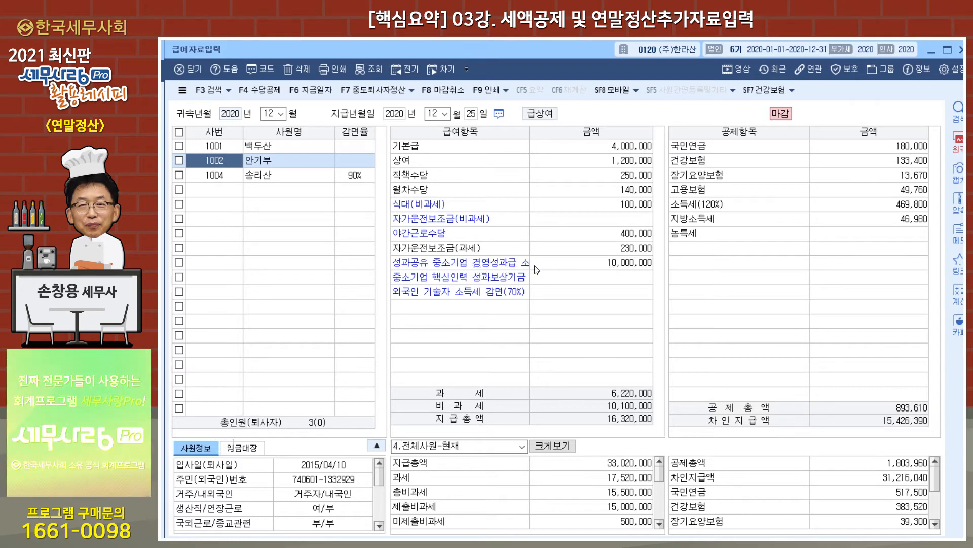
left_click(619, 268)
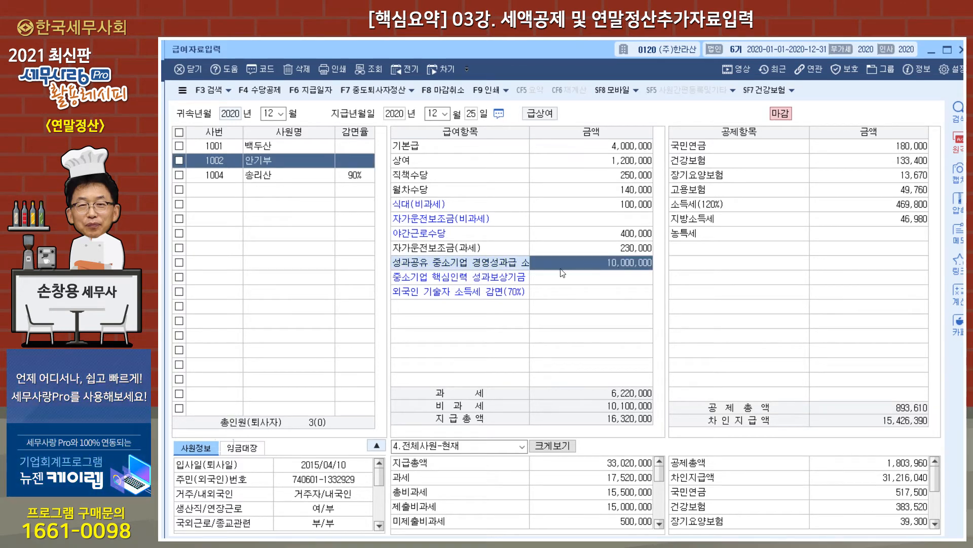
left_click(283, 176)
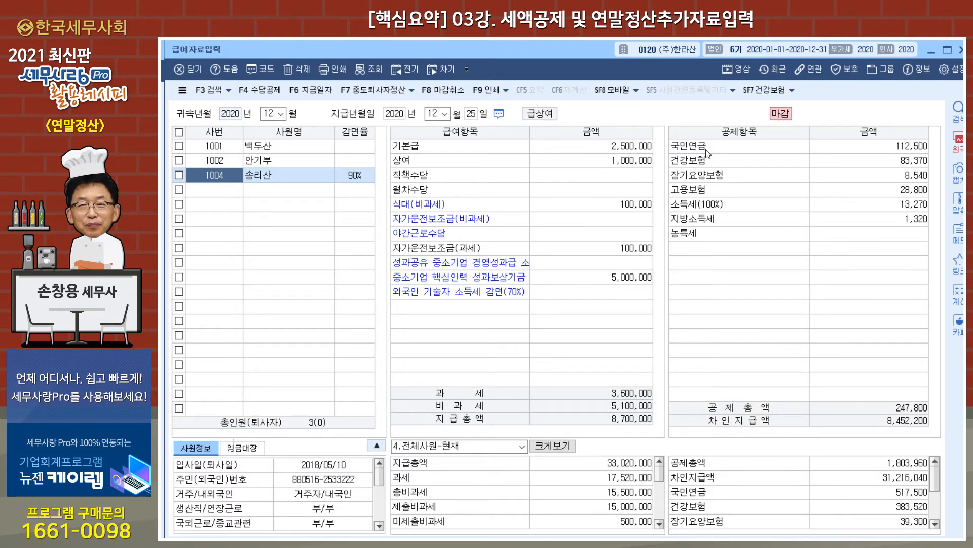
- Review how the T30 and T40 비과세 allowances are registered in 수당공제등록, and close 급여자료입력
left_click(264, 91)
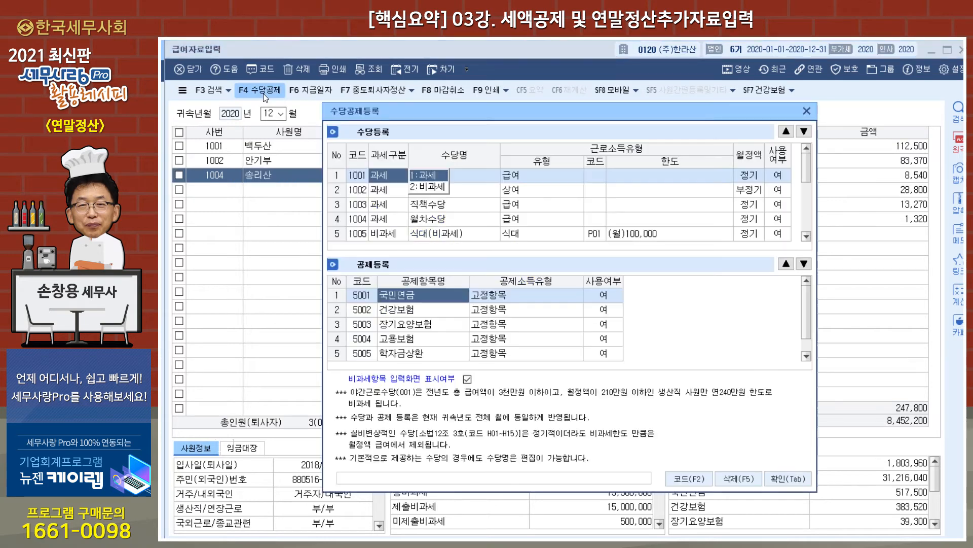
left_click_drag(809, 166, 808, 218)
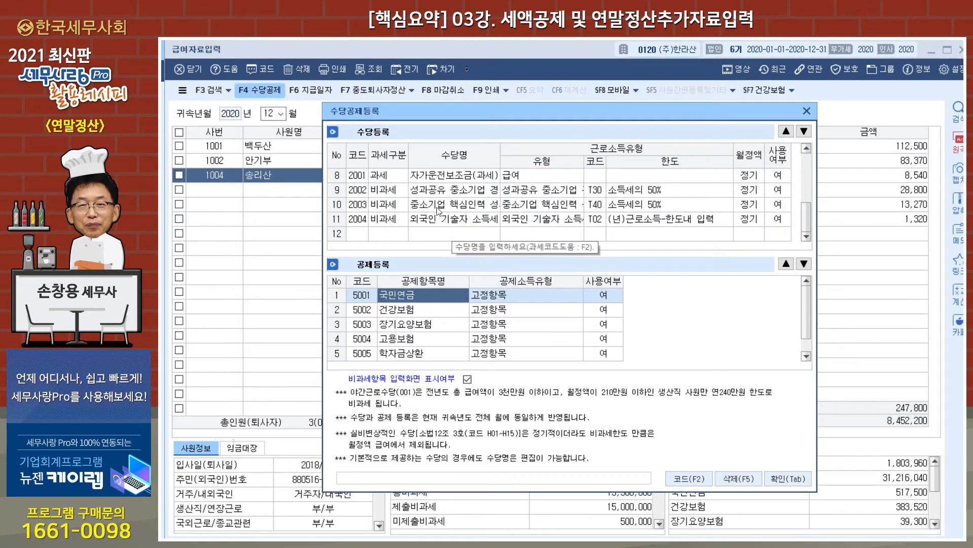
left_click(386, 191)
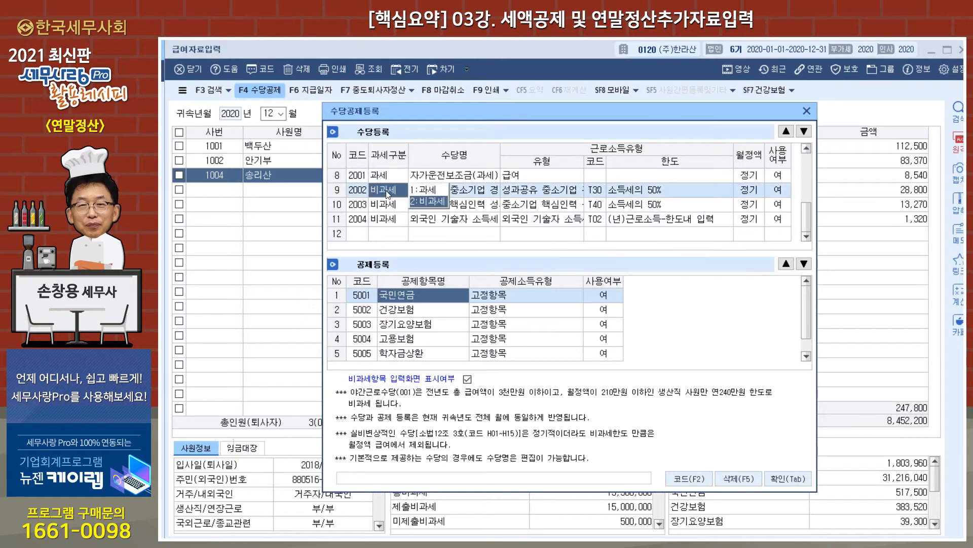
left_click(479, 192)
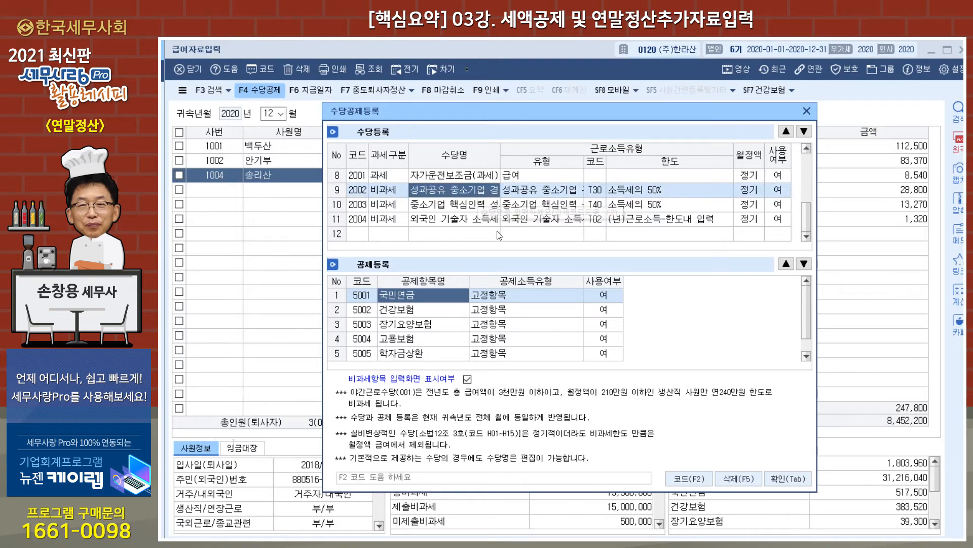
left_click(807, 111)
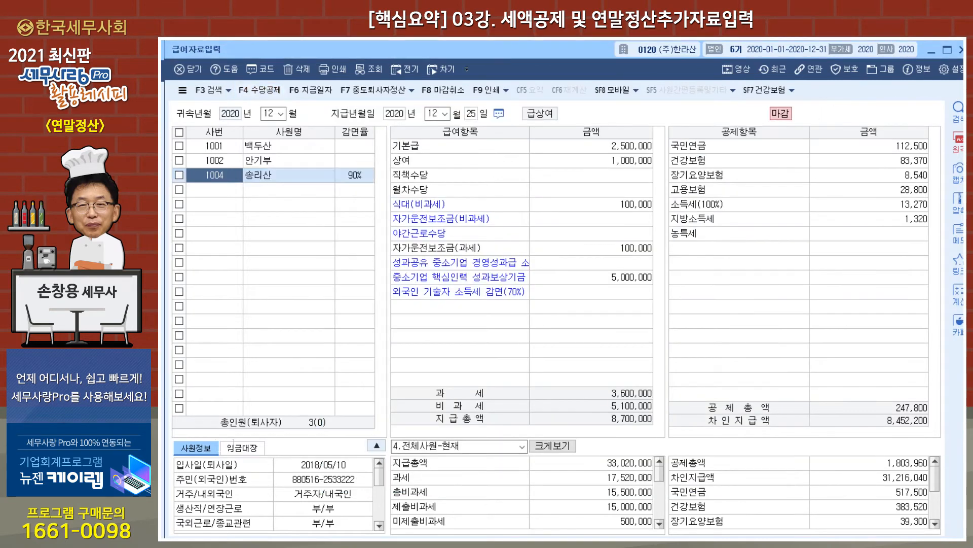
key("Escape")
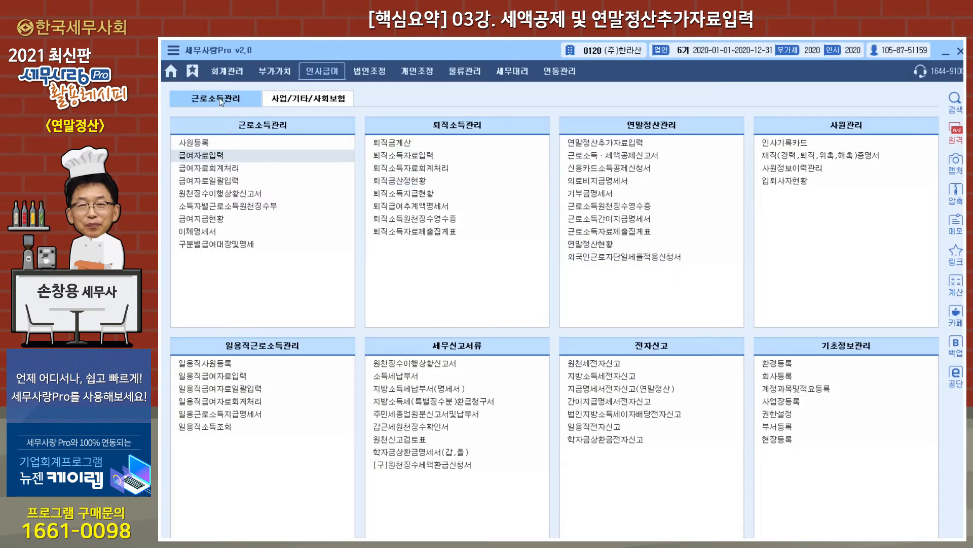
- Reopen 연말정산추가자료입력 and inspect the second employee's 세액감면 details for 51.조세특례제한법
left_click(627, 144)
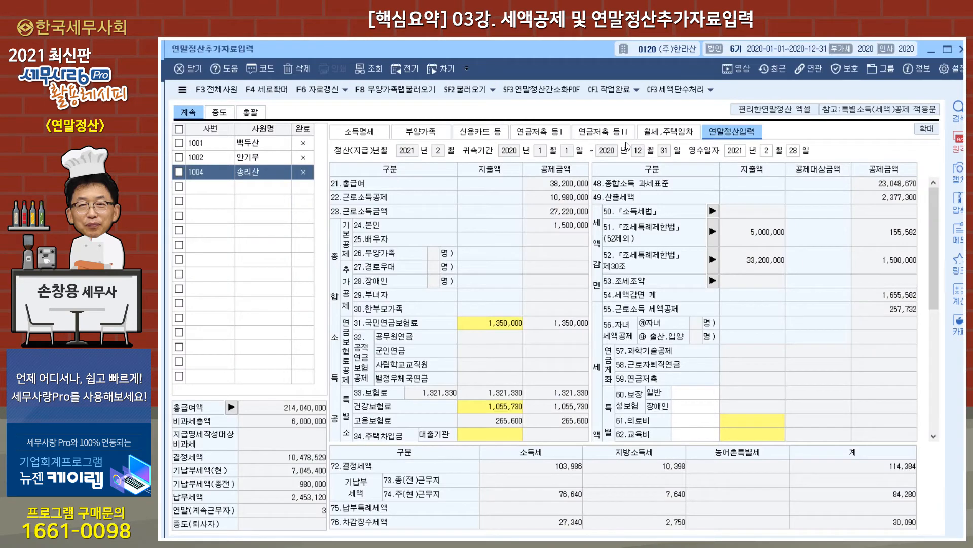
left_click(260, 157)
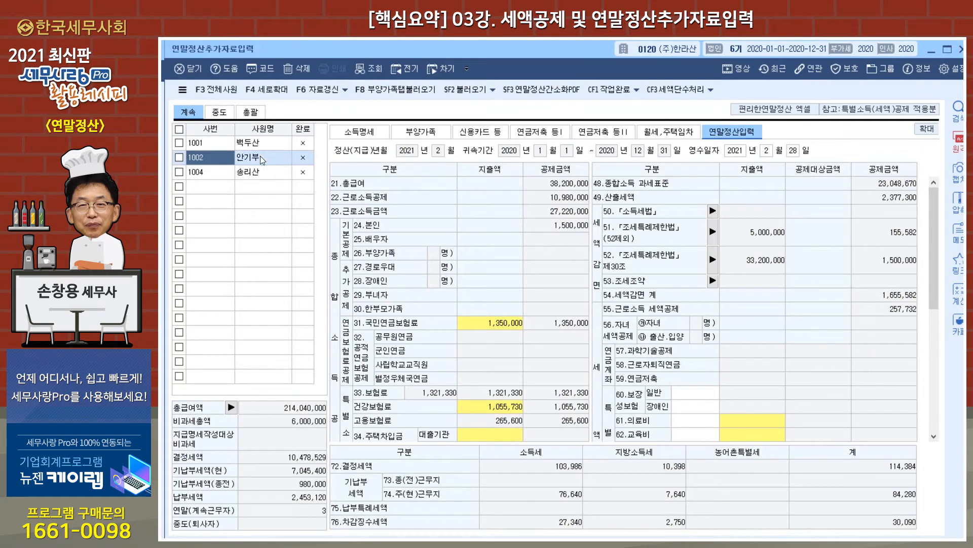
left_click(713, 231)
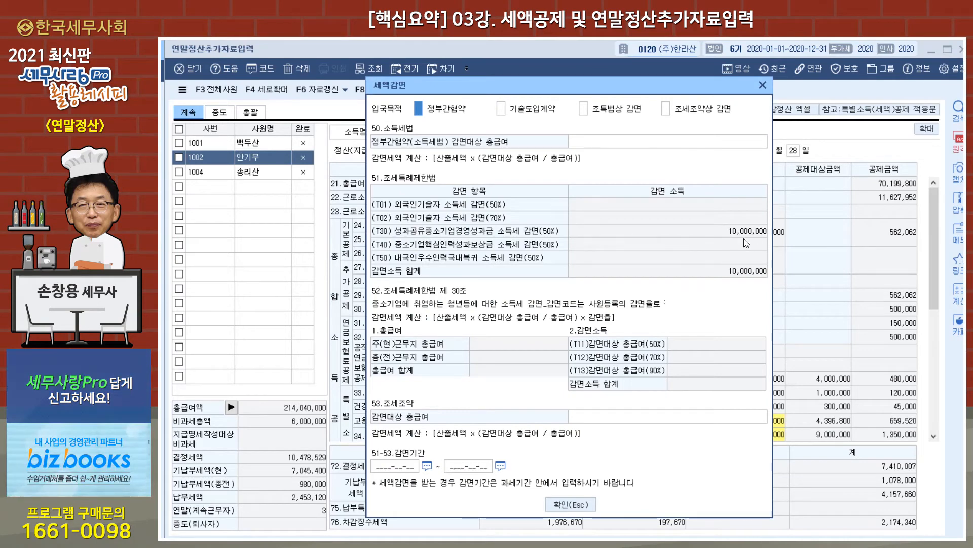
left_click(763, 85)
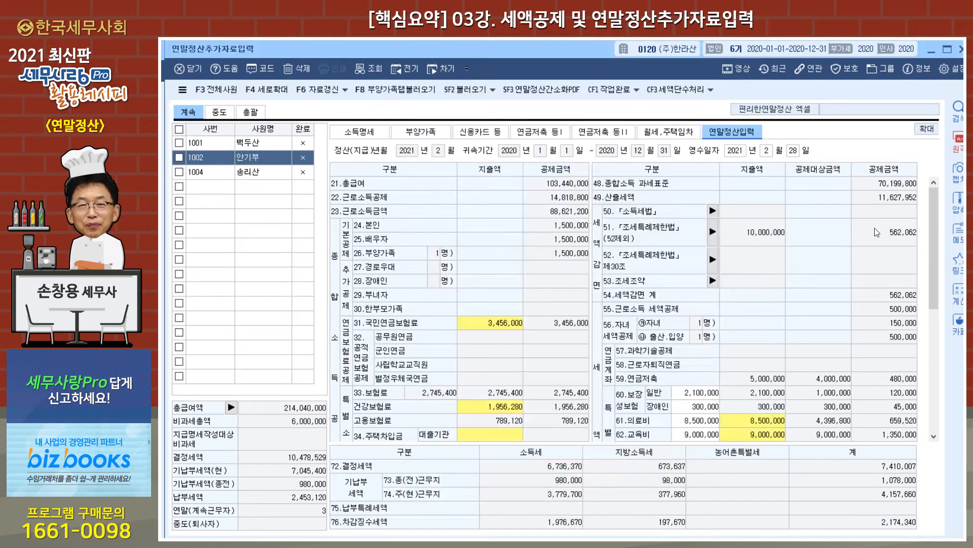
- Review the second employee's 47.소득공제 종합한도 초과액 calculation details
left_click_drag(937, 236, 952, 399)
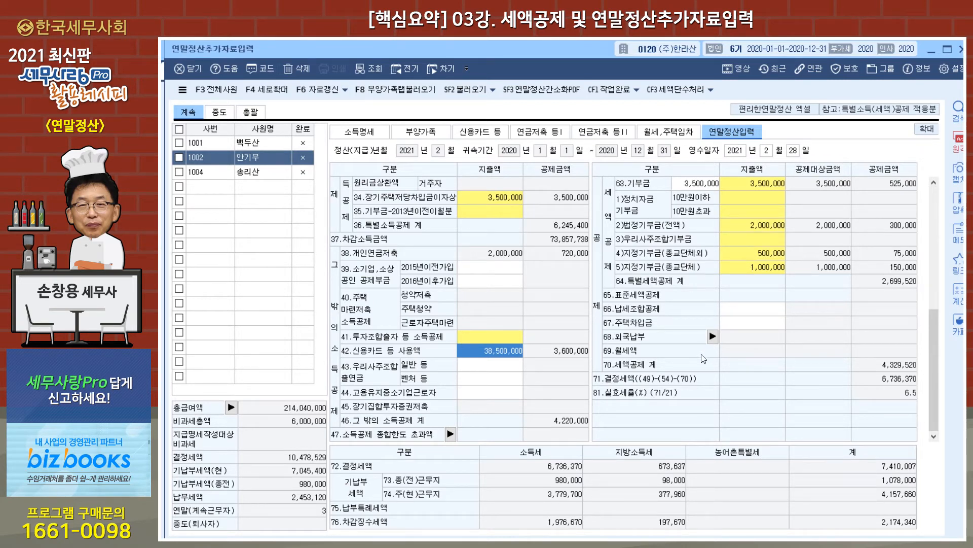
left_click(451, 434)
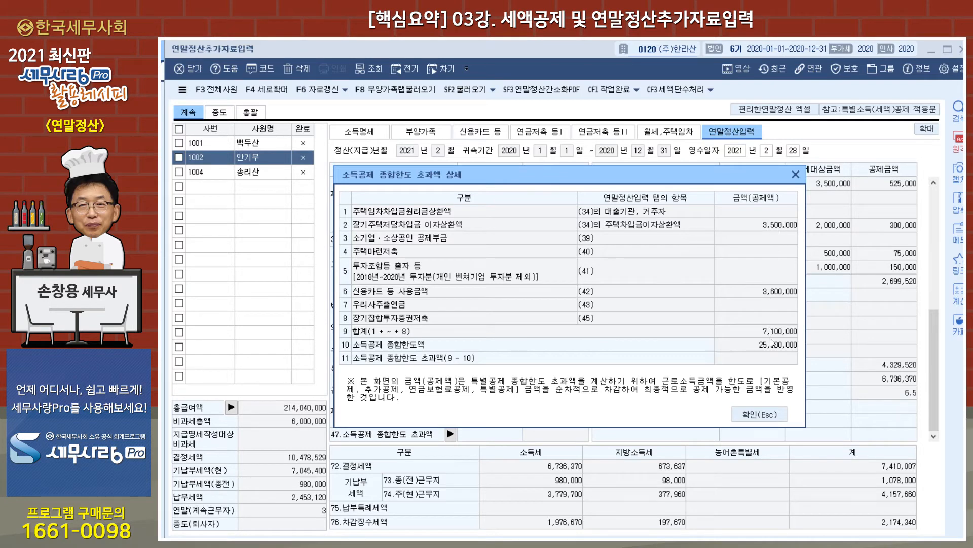
left_click(761, 416)
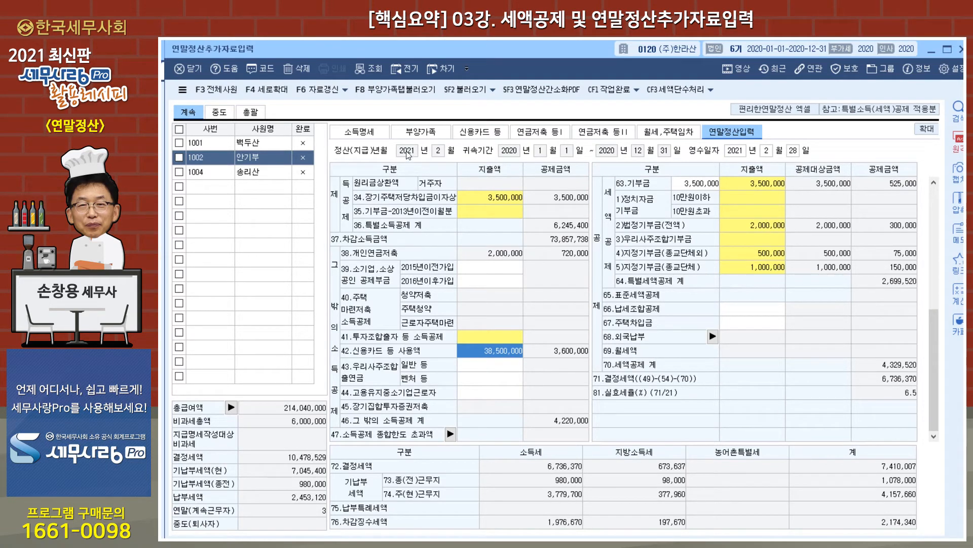
- Look through the second employee's 부양가족, 신용카드 등 and 연금저축 등 entries
left_click(419, 133)
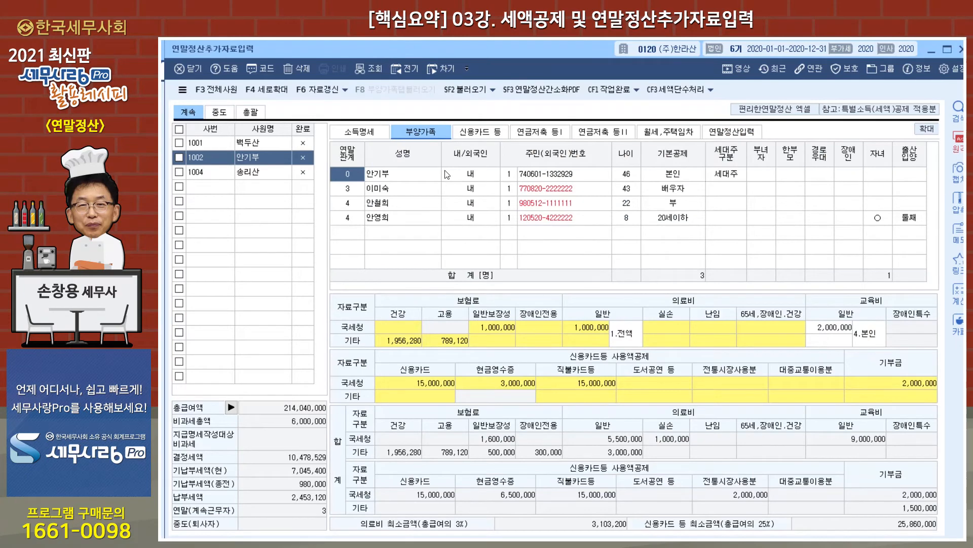
left_click(482, 132)
left_click(552, 134)
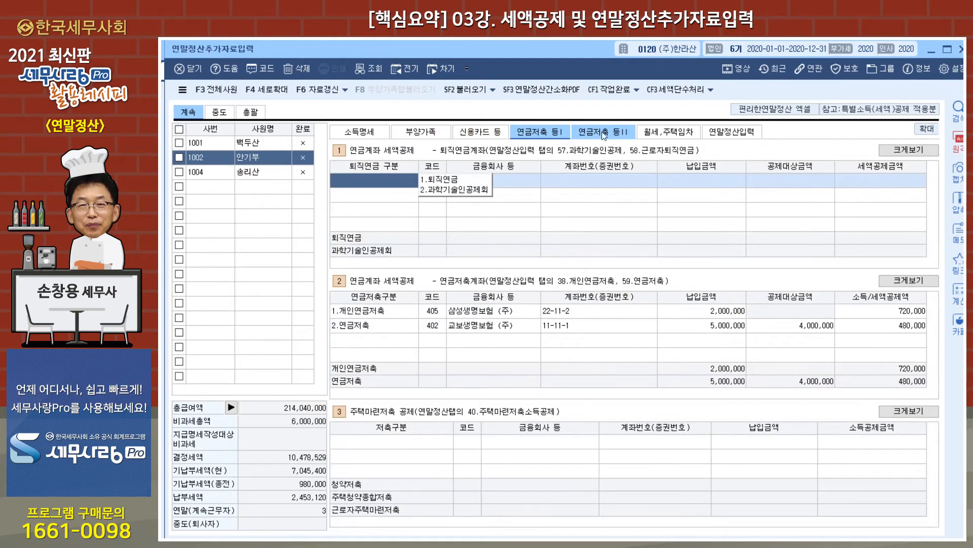
- Return to 부양가족 and try to load the 연말정산간소화PDF data for the second employee
left_click(436, 134)
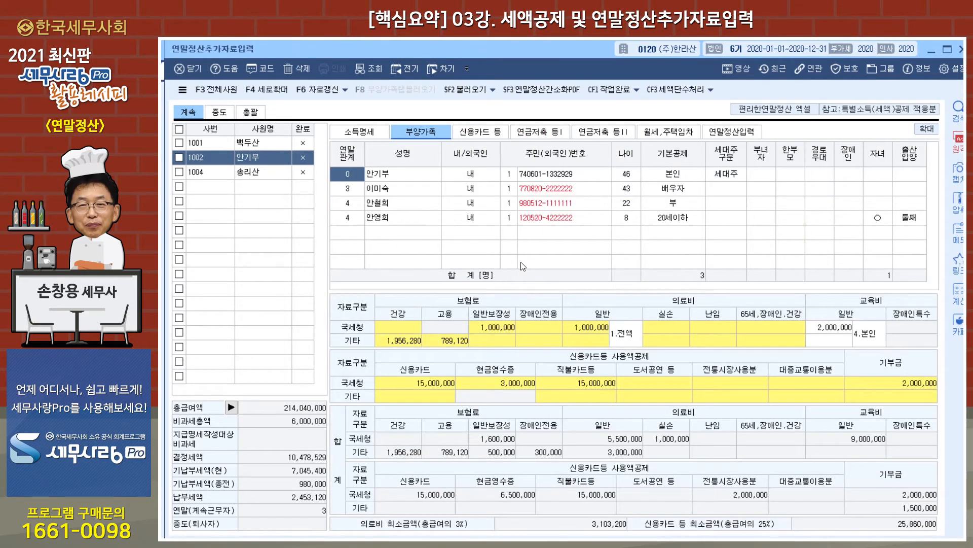
left_click(540, 94)
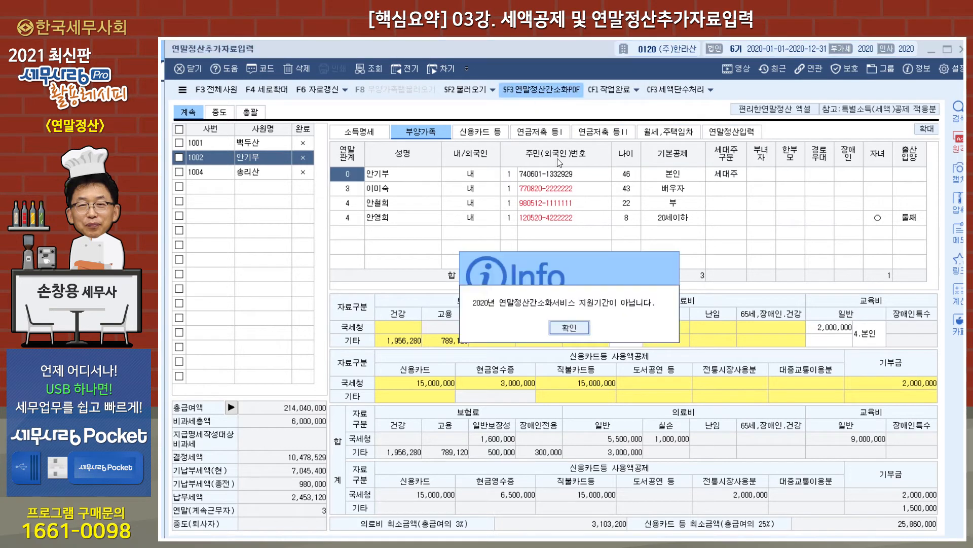
left_click(569, 328)
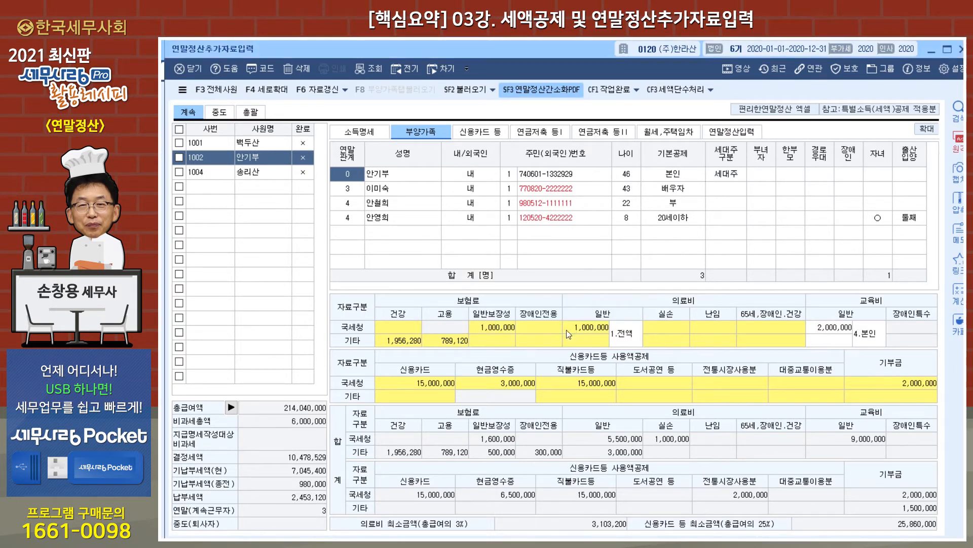
- Change the 인사급여 작업연도 to 2019 and reopen 연말정산추가자료입력 for that year
left_click(962, 51)
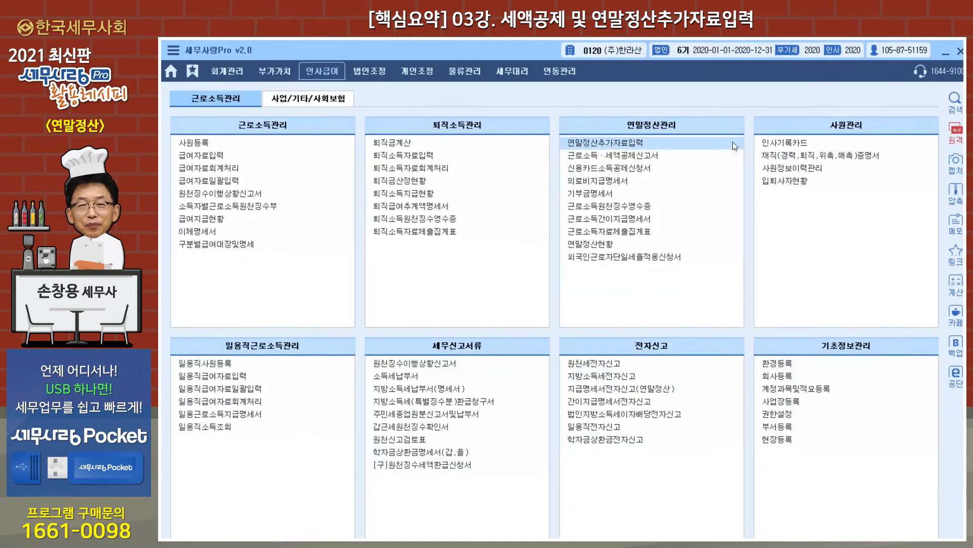
left_click(839, 51)
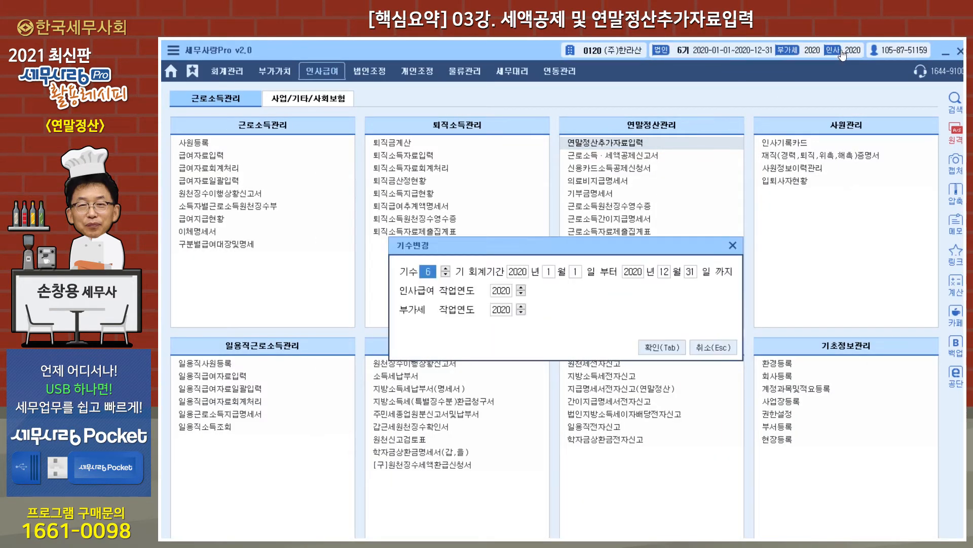
left_click(521, 294)
left_click(649, 347)
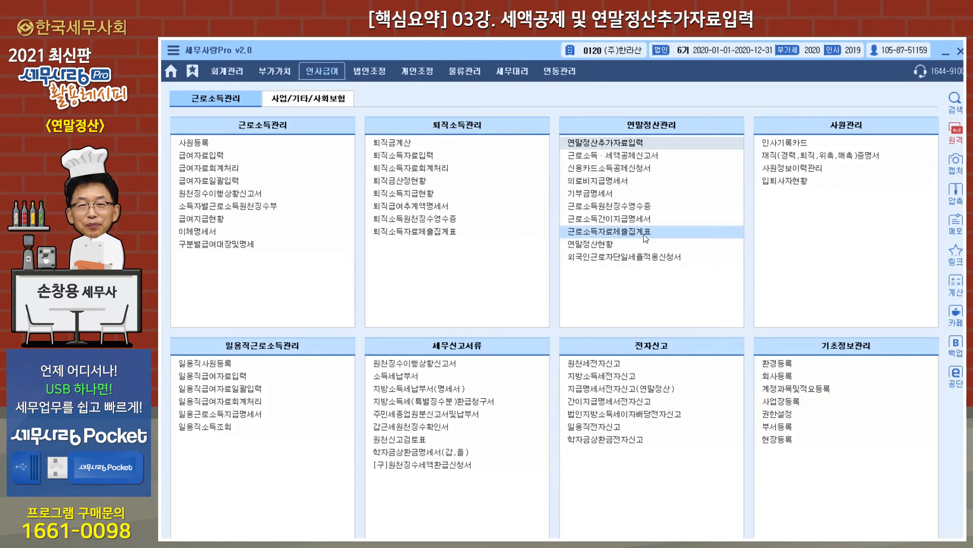
left_click(628, 146)
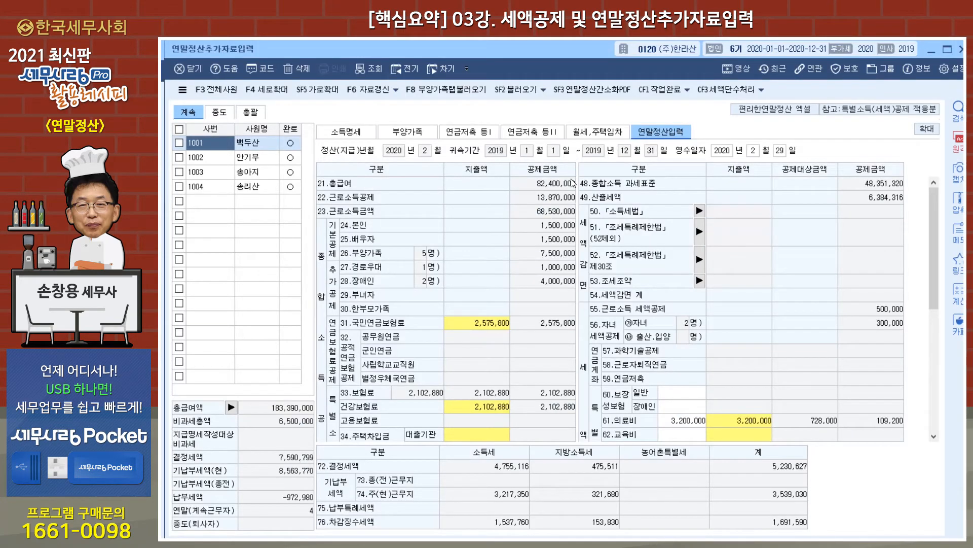
- Open the 연말정산 간소화 PDF 불러오기 window and select all employees for the PDF import
left_click(589, 91)
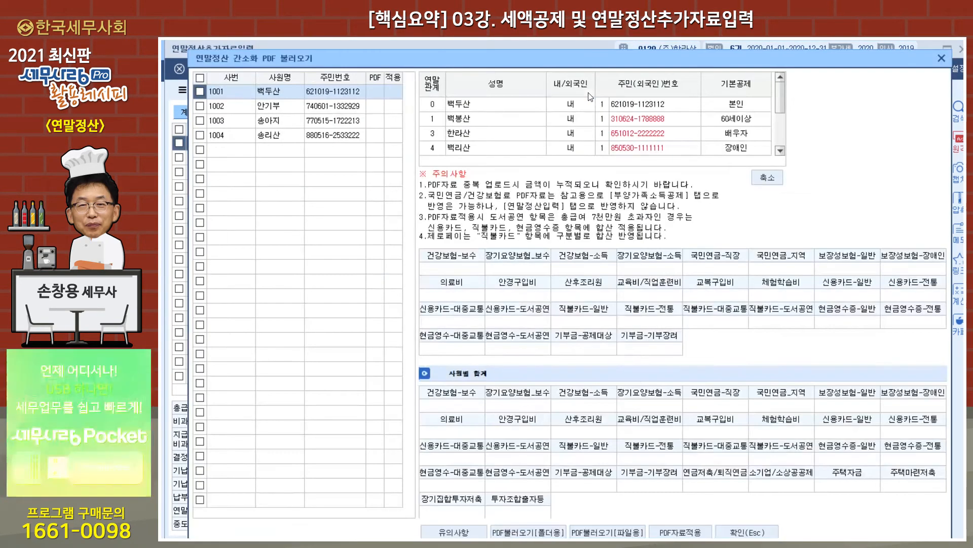
left_click_drag(598, 67, 574, 165)
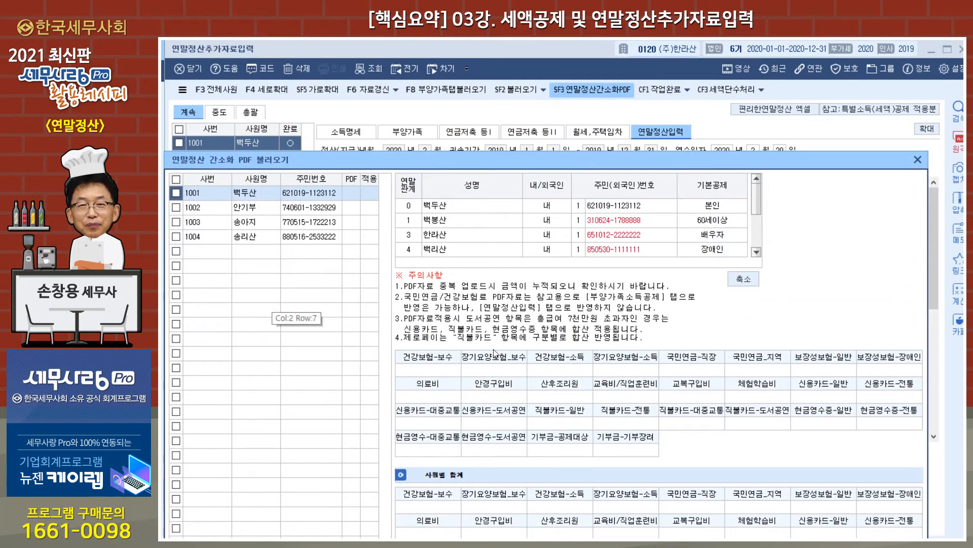
left_click_drag(642, 160, 650, 65)
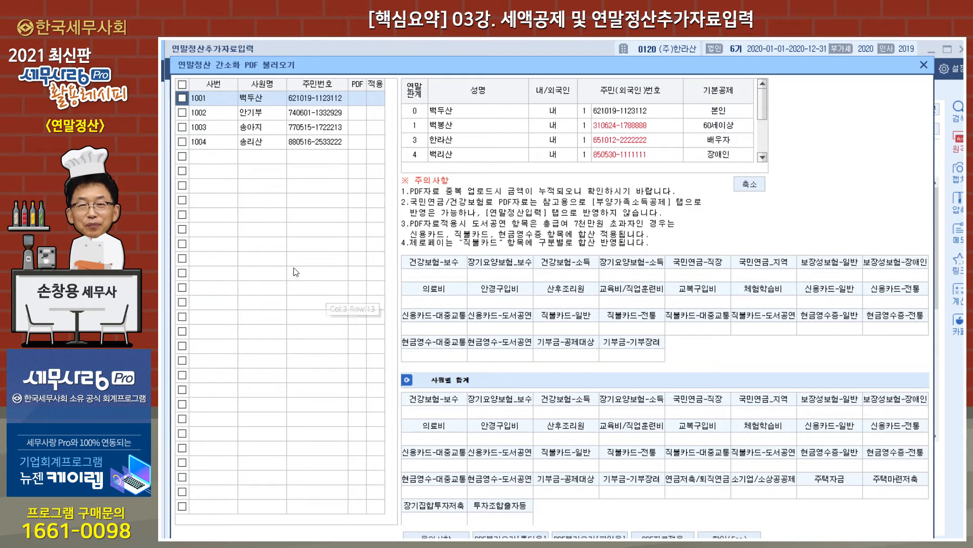
left_click(183, 84)
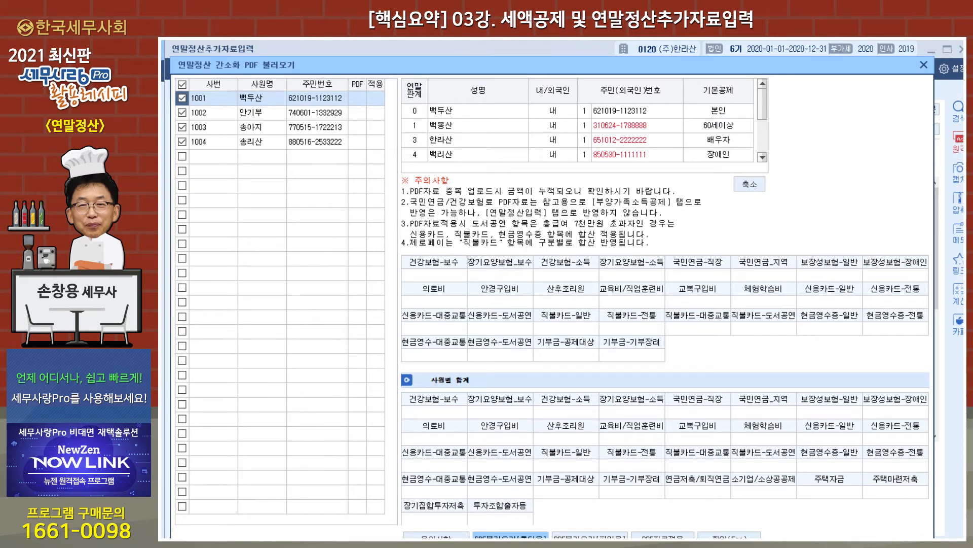
- Examine the folder-based and file-based PDF import options without loading anything, and leave the import window
left_click(510, 535)
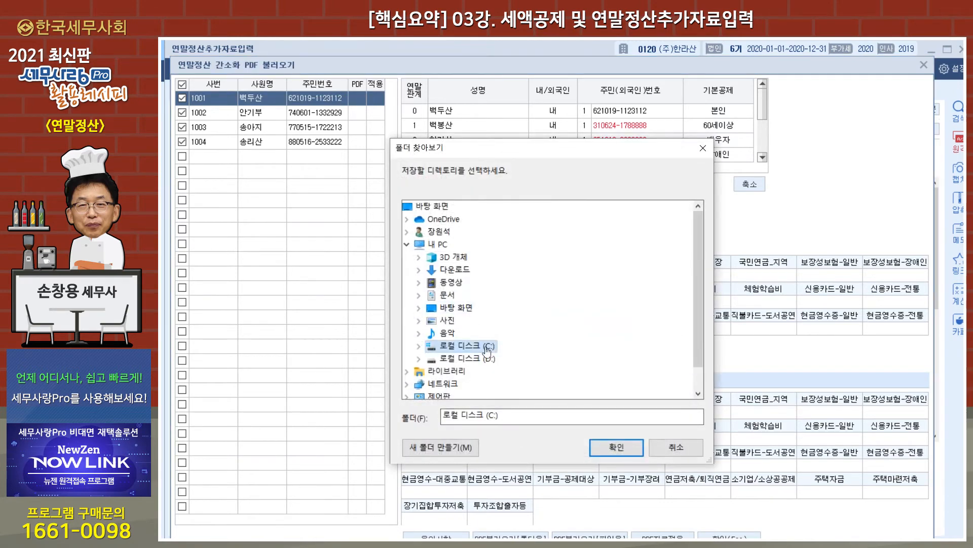
left_click(703, 148)
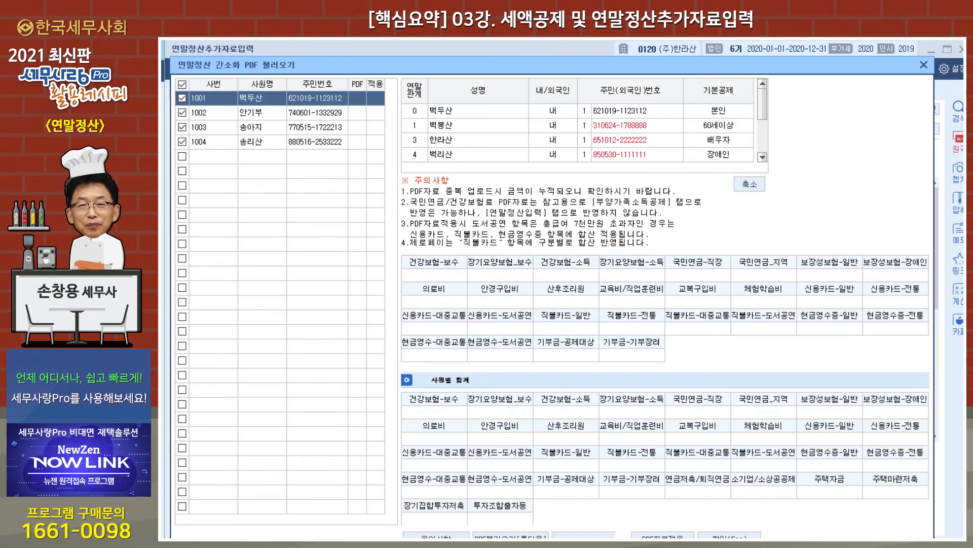
left_click(590, 536)
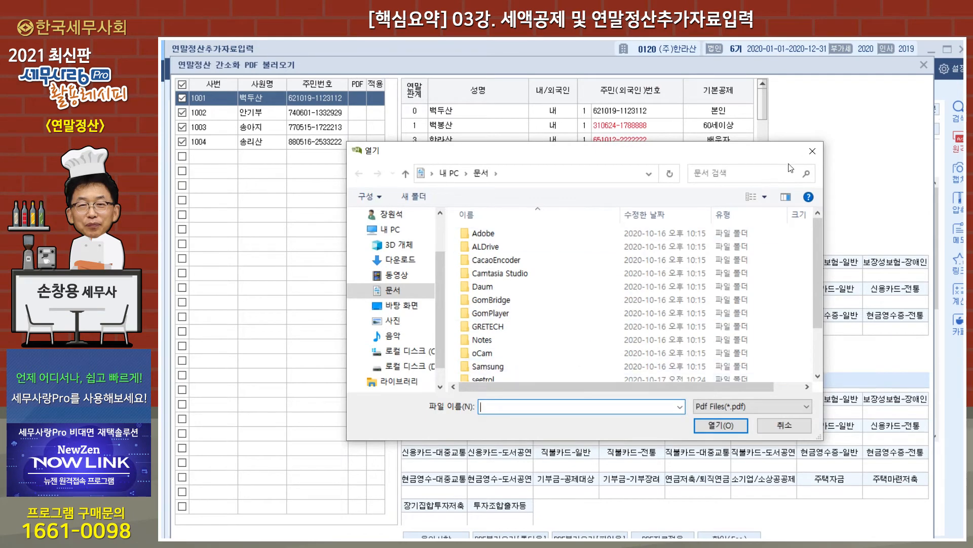
left_click(812, 150)
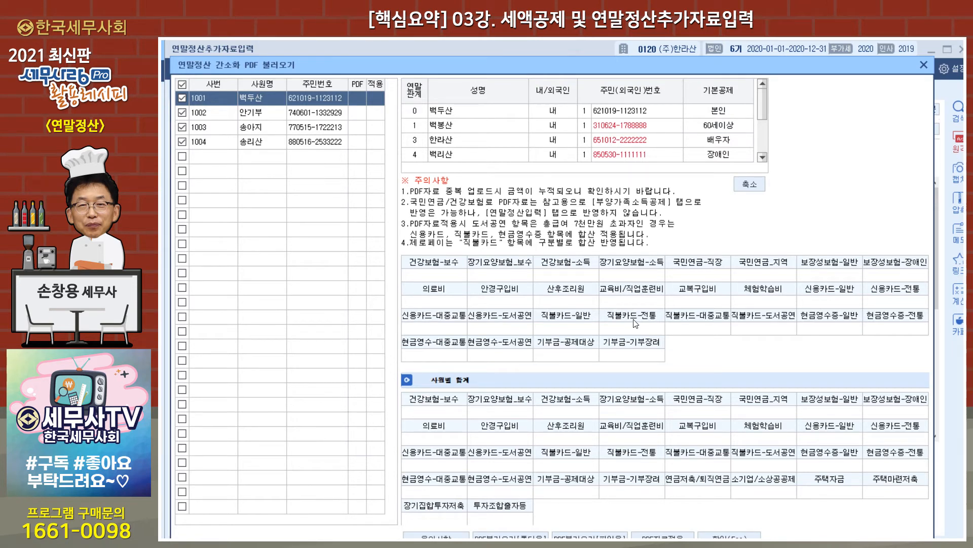
left_click(924, 65)
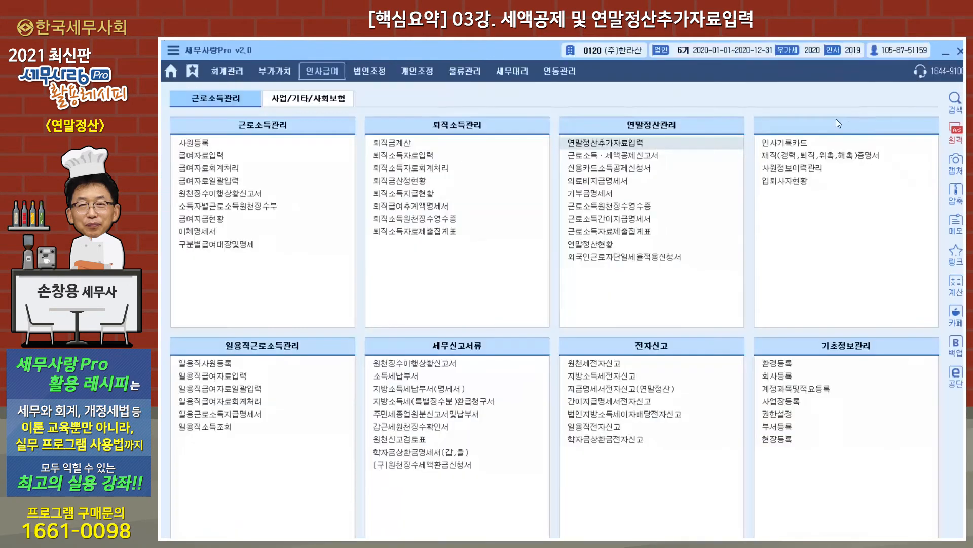
- Return to the main menu and set the 인사급여 작업연도 to 2020
left_click(960, 50)
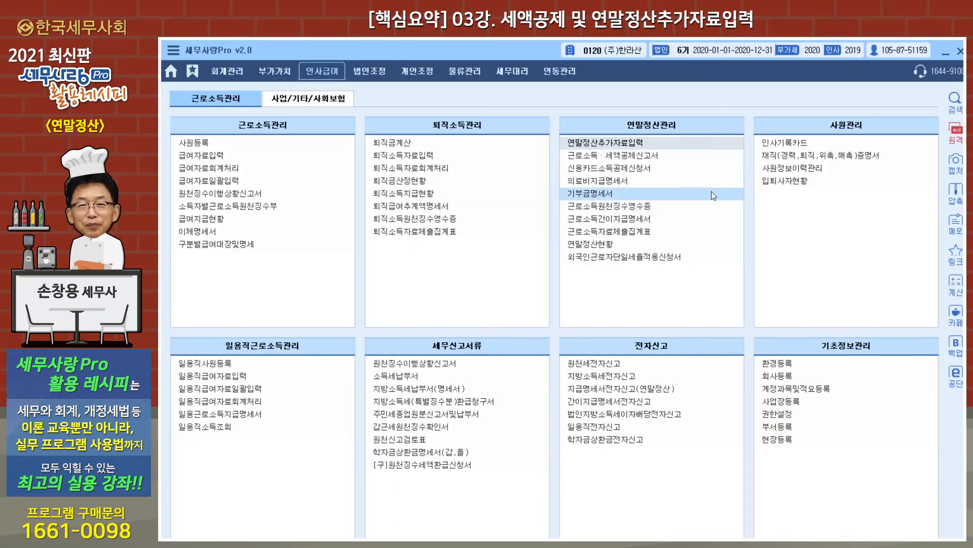
left_click(852, 51)
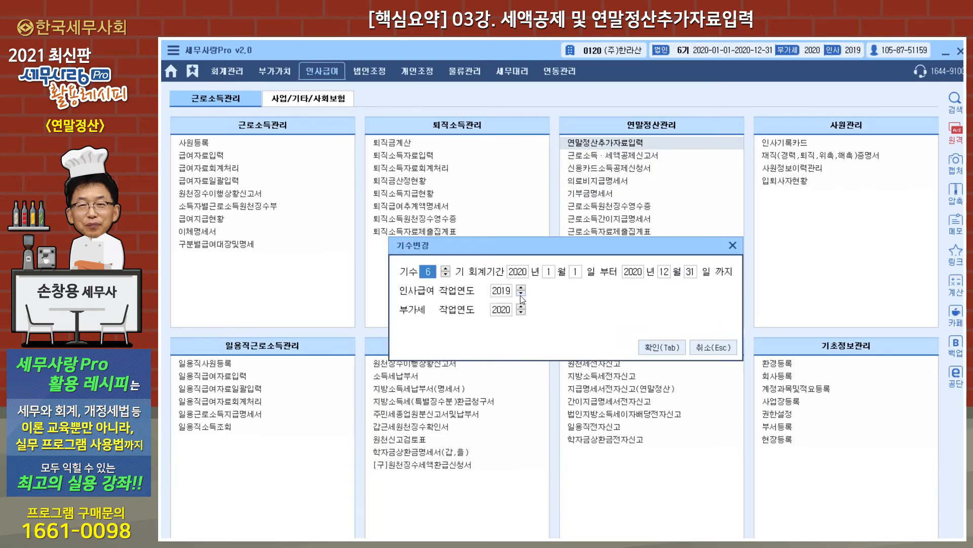
left_click(662, 347)
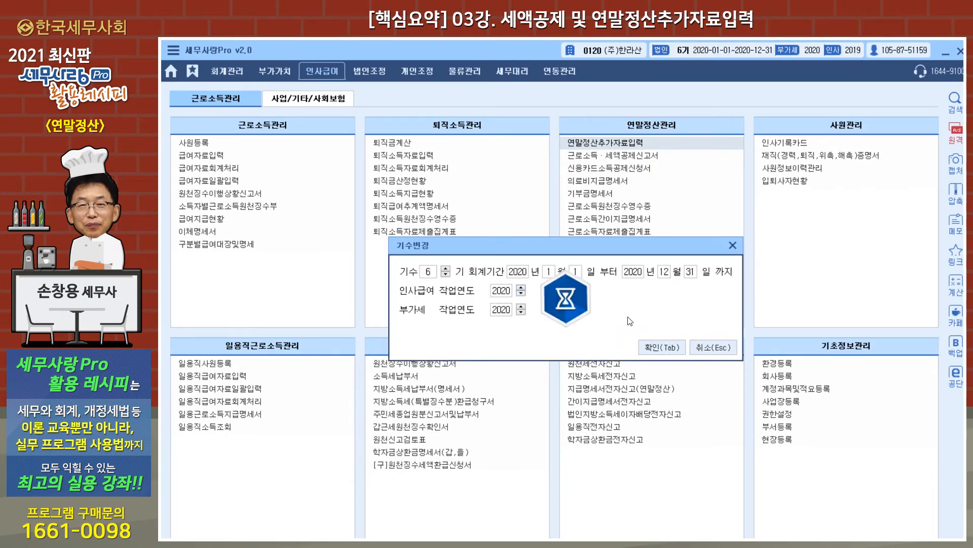
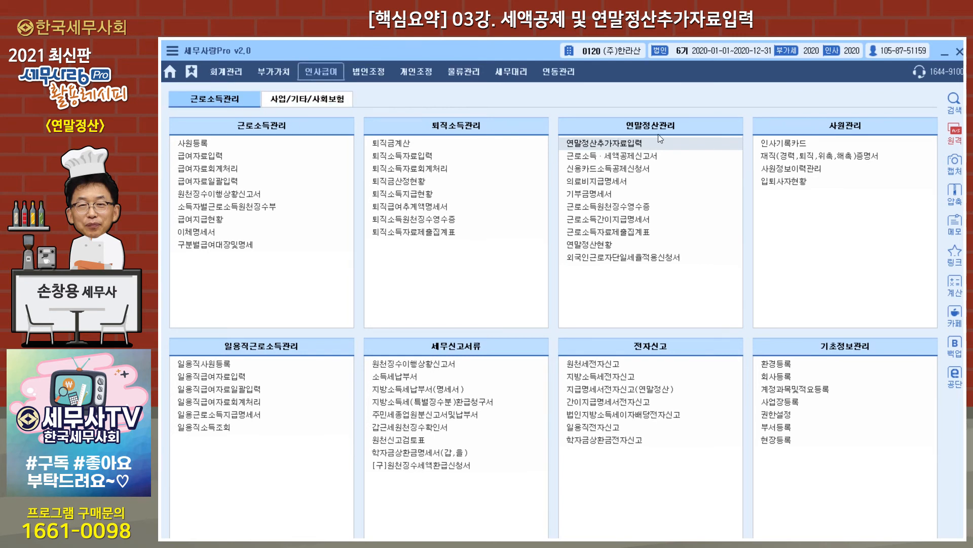
- Reopen 연말정산추가자료입력 and review the 기부금 입력 and 기부금 조정 details of the first employee's own donation under 부양가족
left_click(633, 147)
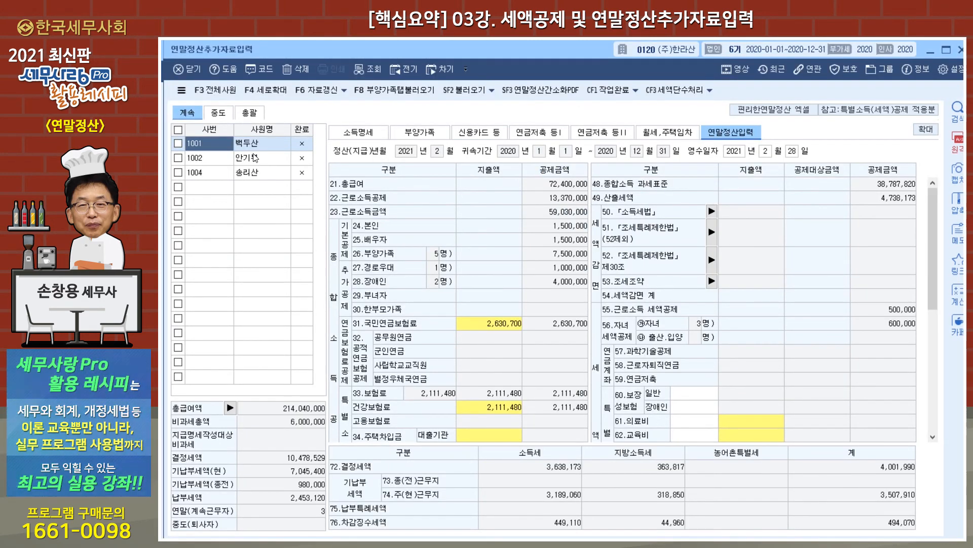
left_click(423, 134)
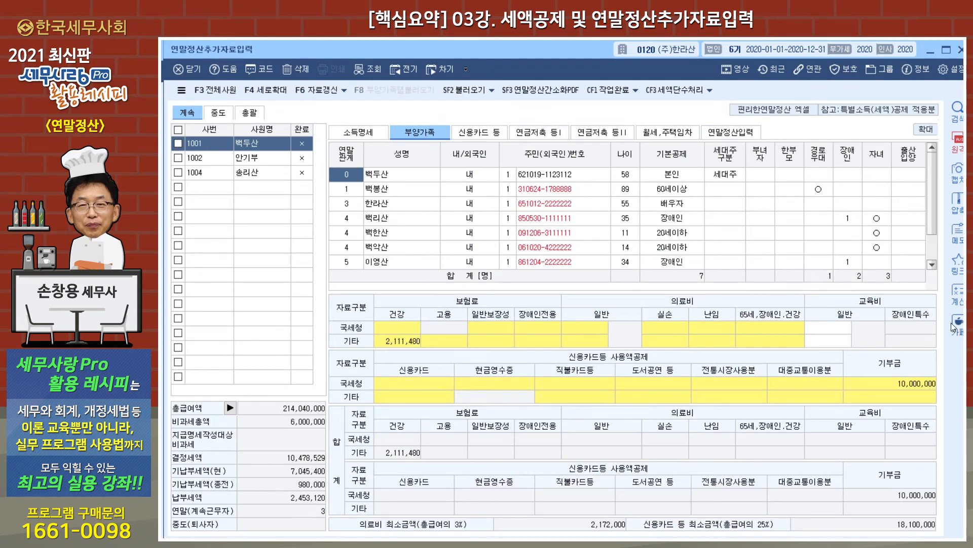
double_click(904, 384)
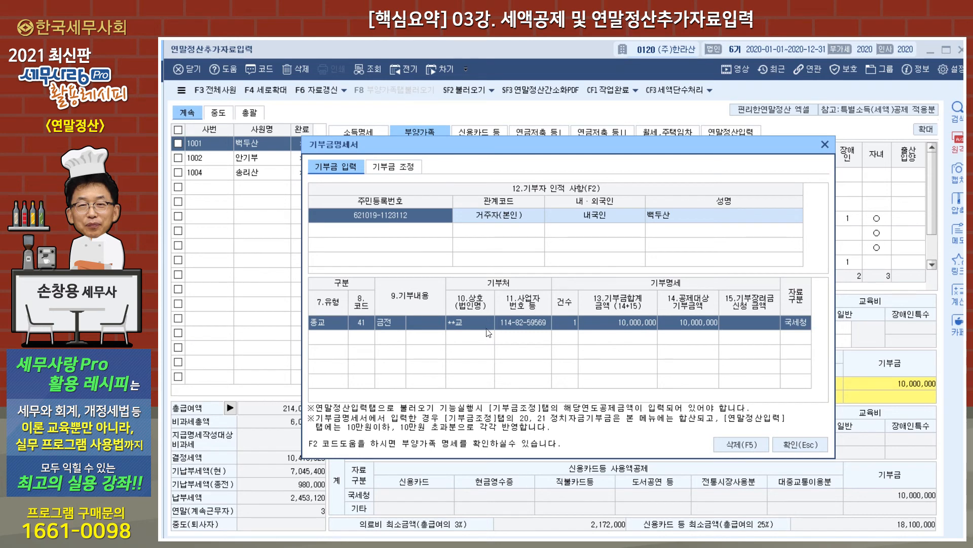
left_click(395, 168)
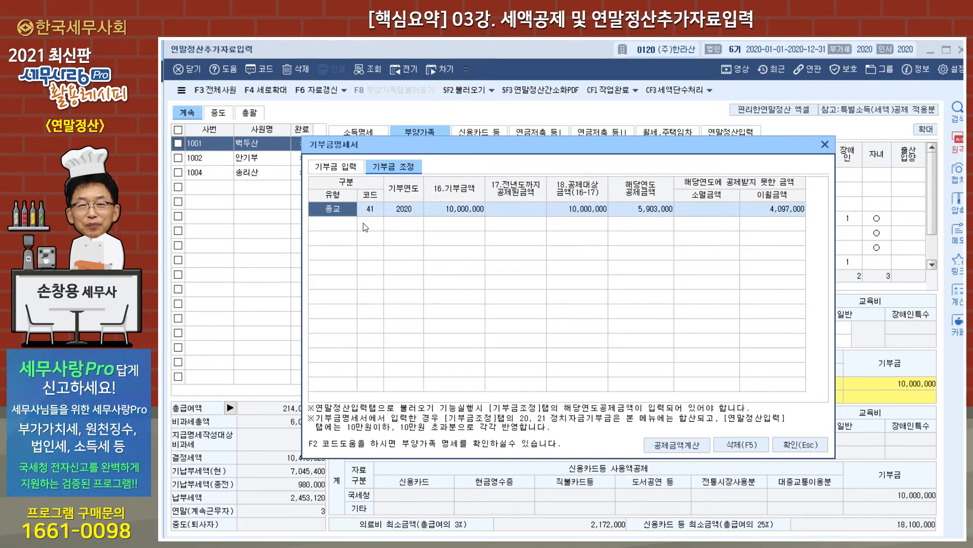
left_click(327, 168)
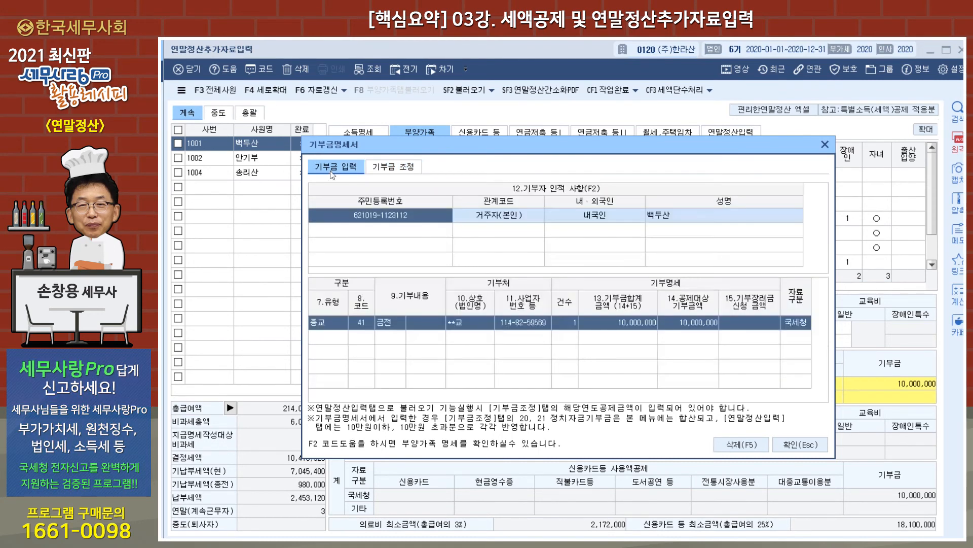
left_click(387, 170)
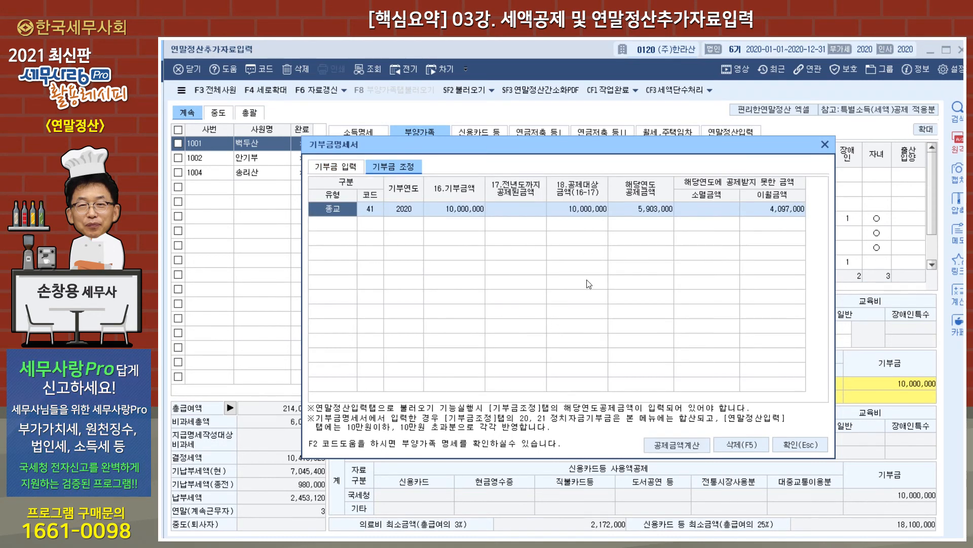
- Load the deductible amounts into the first employee's 기부금 공제금액 계산 and apply the calculated deductions
left_click(676, 445)
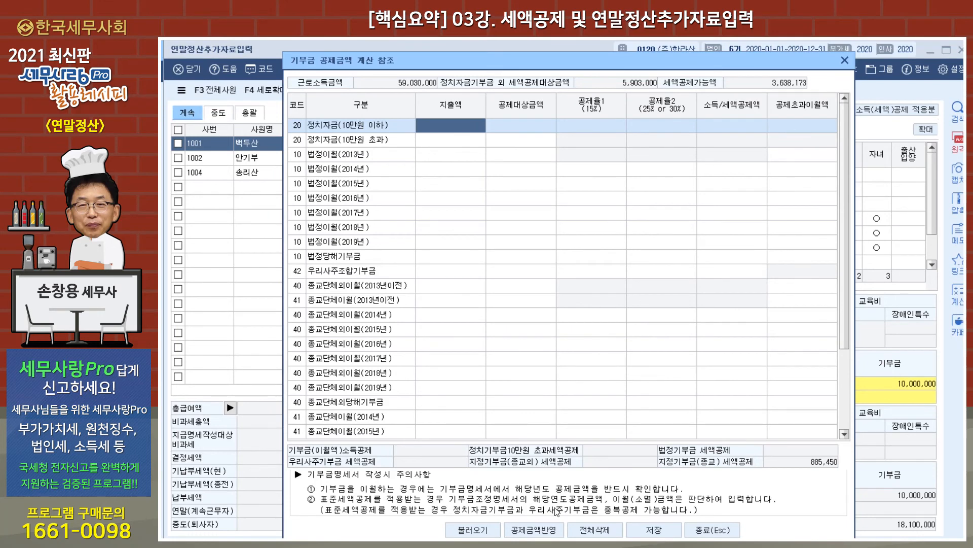
left_click(522, 530)
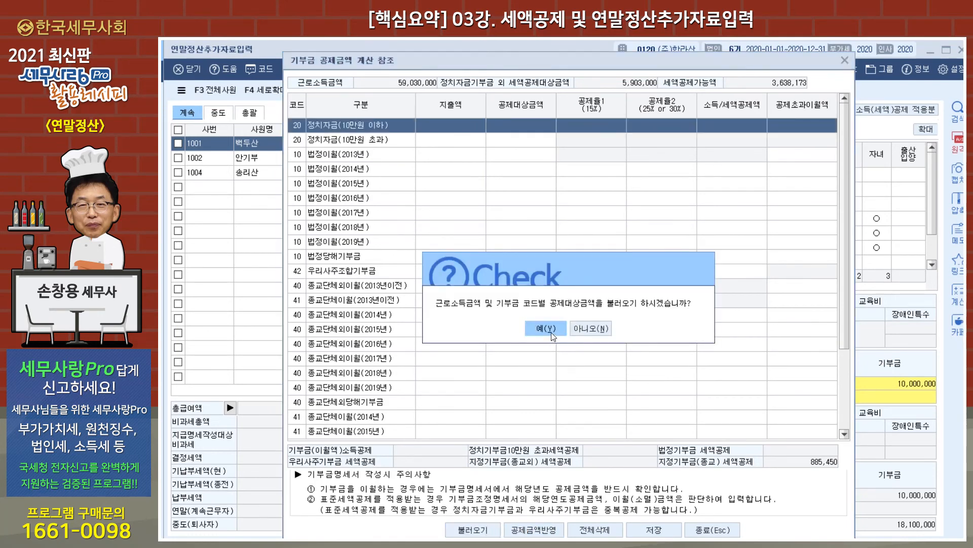
left_click(552, 333)
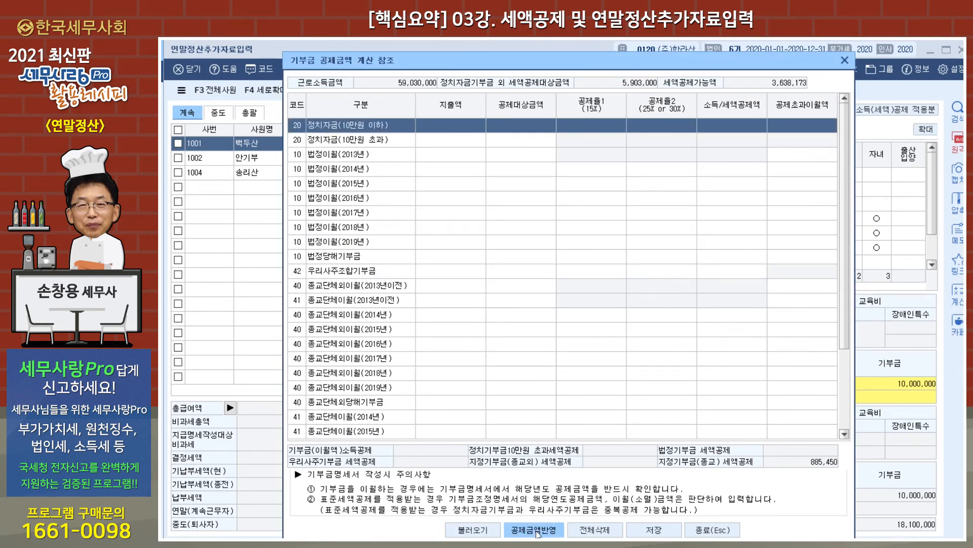
left_click(538, 532)
left_click(556, 353)
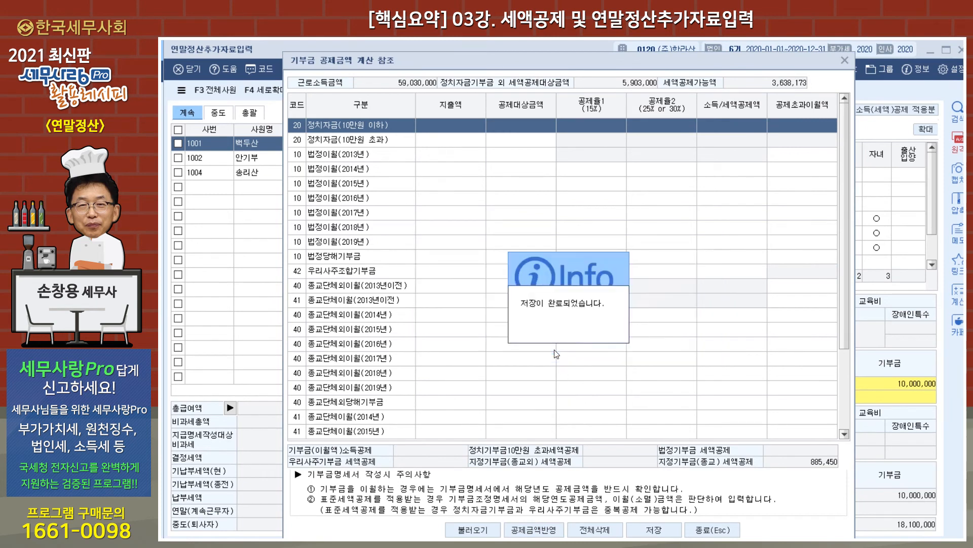
- Check the 종교단체당해기부금 row, save the donation deduction calculation and close the employee's 기부금명세서
left_click_drag(846, 245, 849, 379)
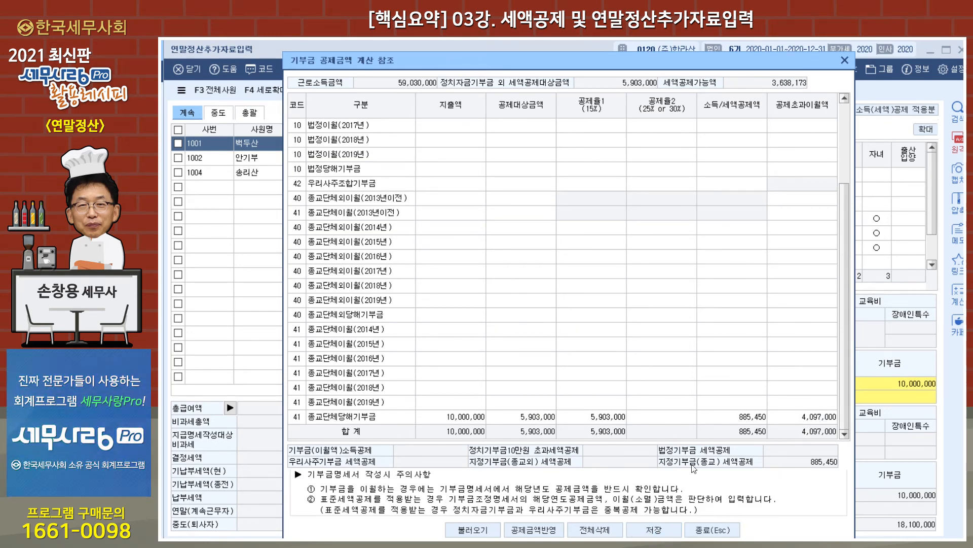
left_click_drag(845, 395, 846, 314)
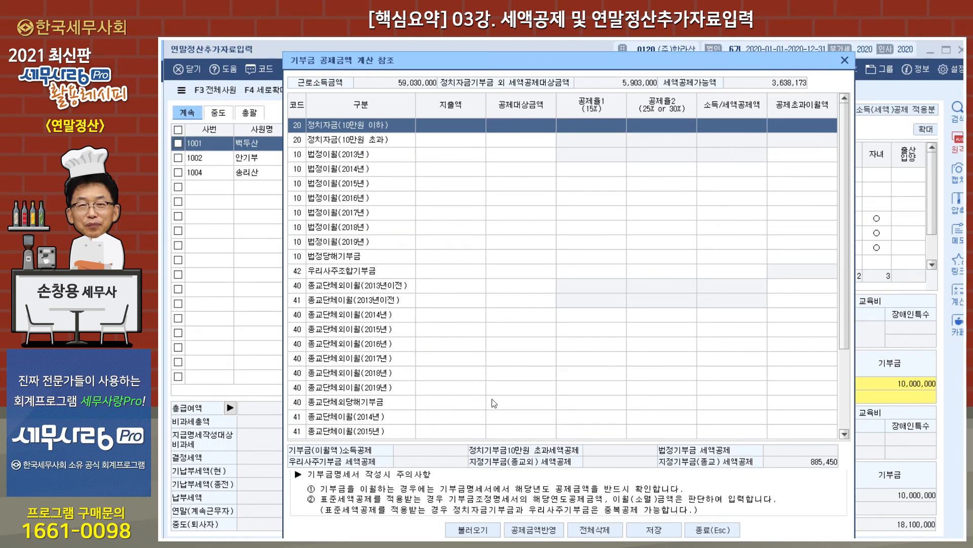
left_click(654, 530)
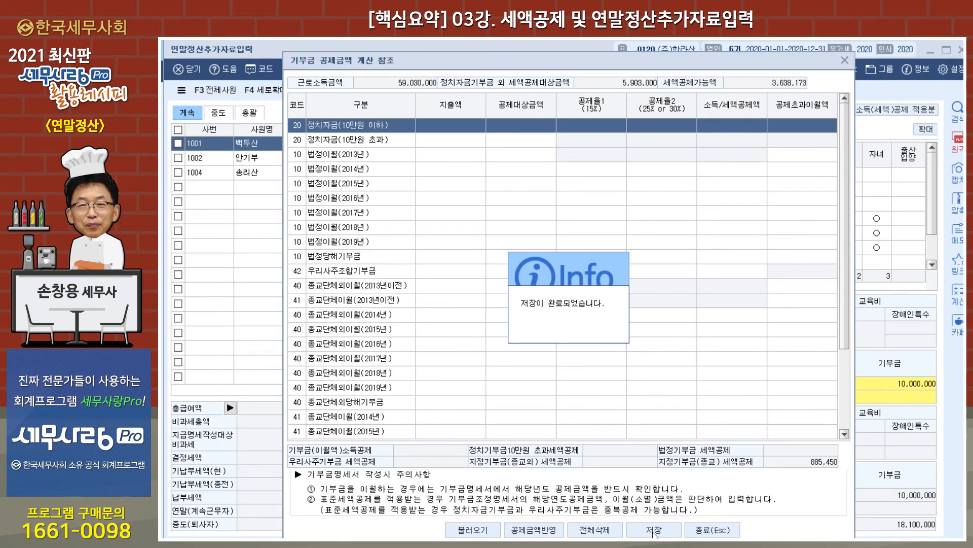
left_click(844, 61)
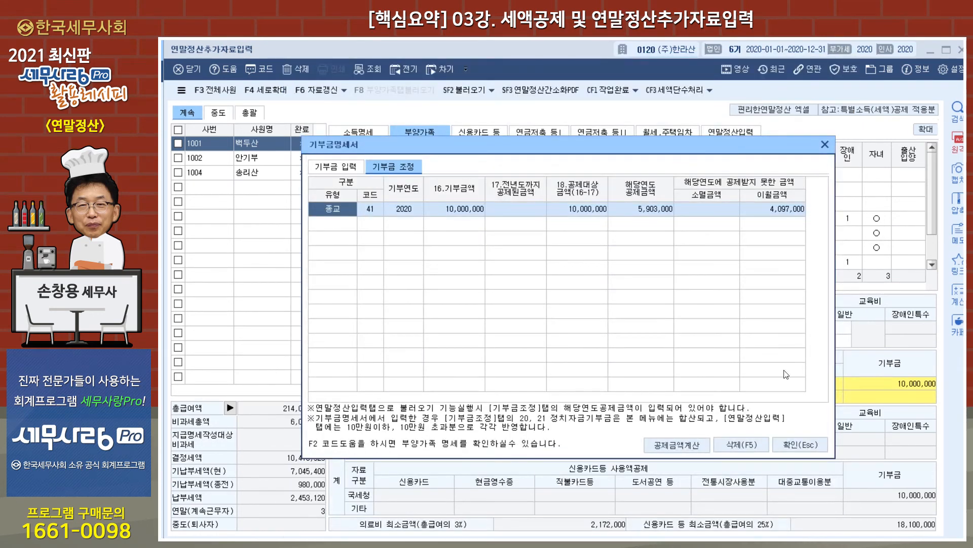
left_click(823, 441)
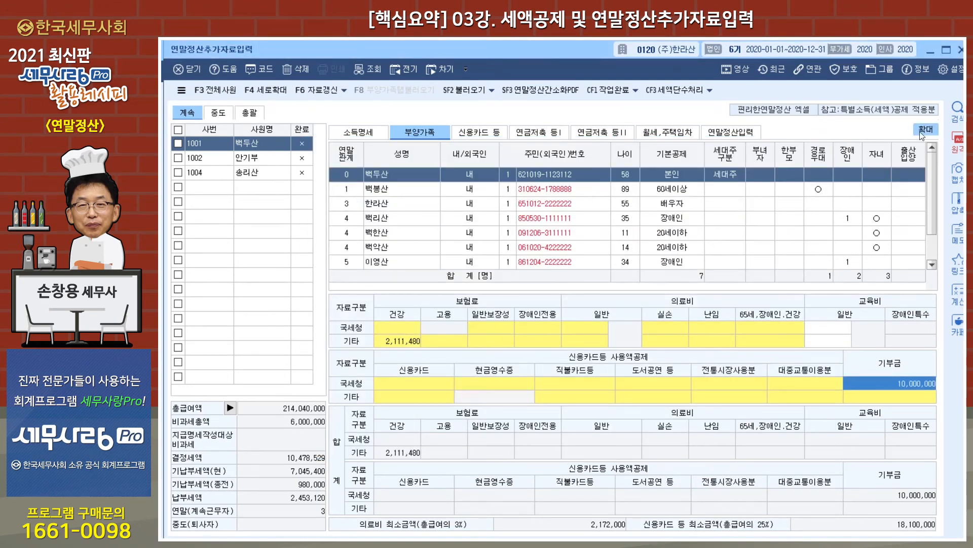
- Leave 연말정산추가자료입력 and open the separate 기부금명세서 form, dismissing its 정치자금기부금 notice
left_click(962, 51)
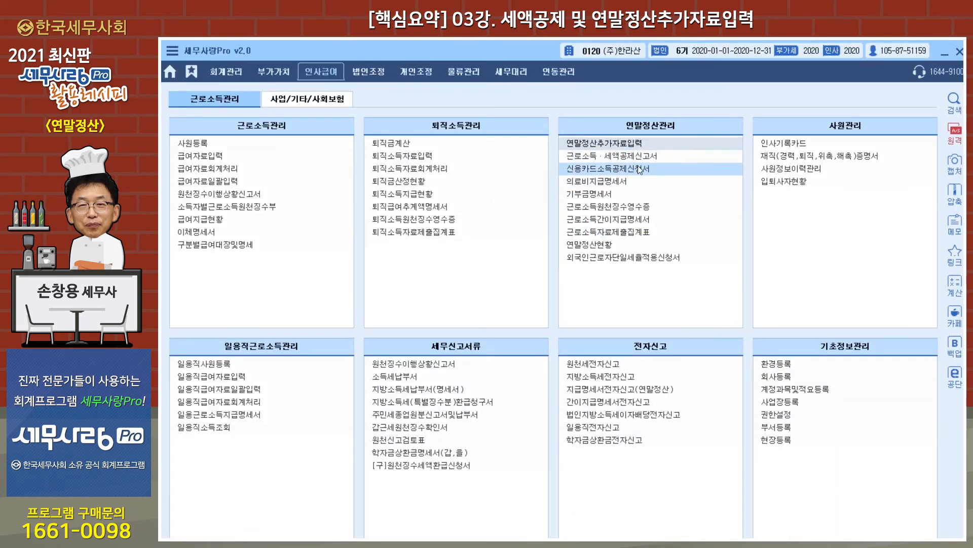
left_click(609, 194)
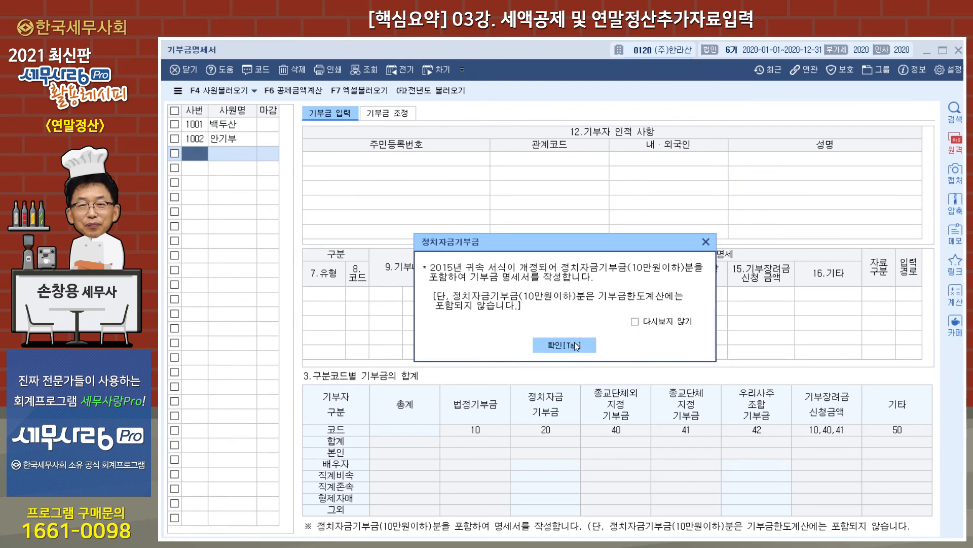
left_click(574, 342)
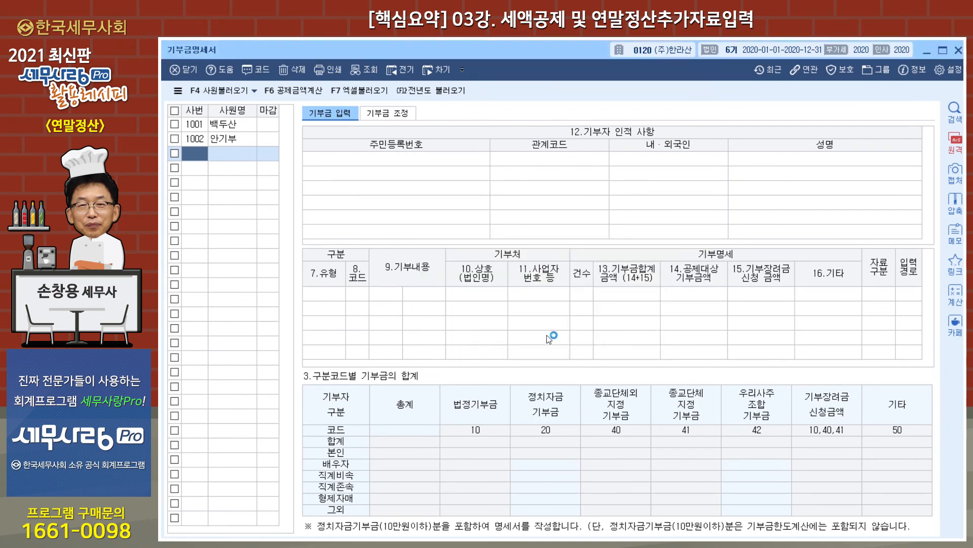
- Review the first employee's 기부금 입력 and 기부금 조정 details, and load the prior year's carried-forward donation amounts
left_click(241, 130)
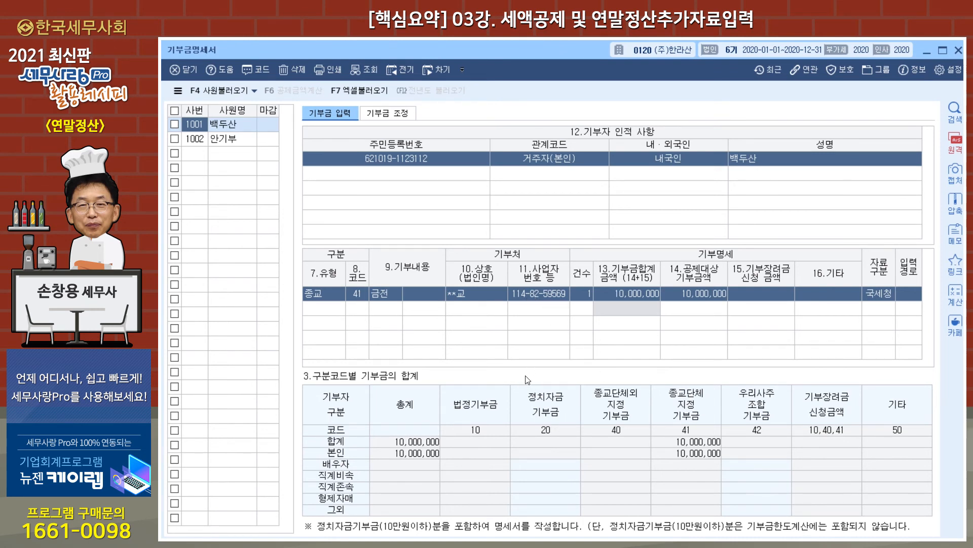
left_click(401, 122)
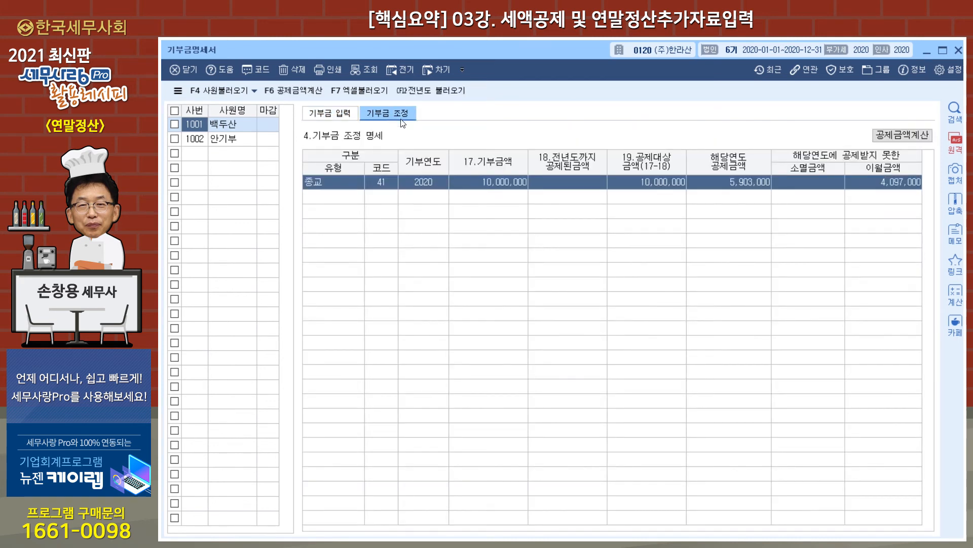
left_click(344, 122)
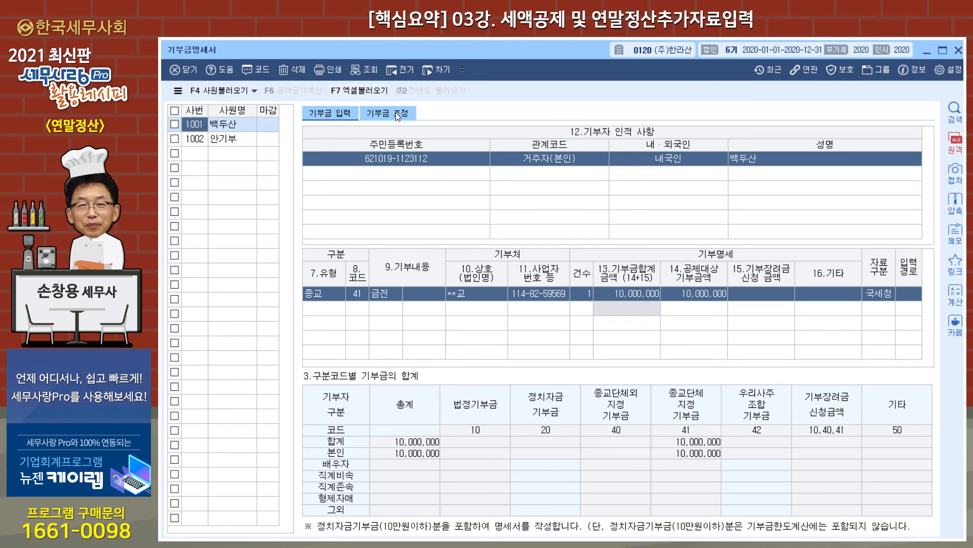
left_click(395, 115)
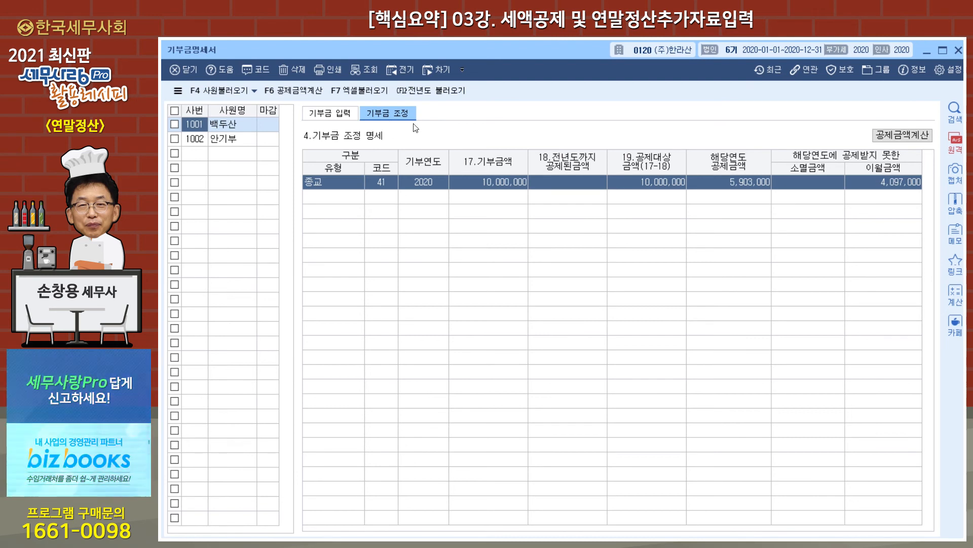
left_click(429, 93)
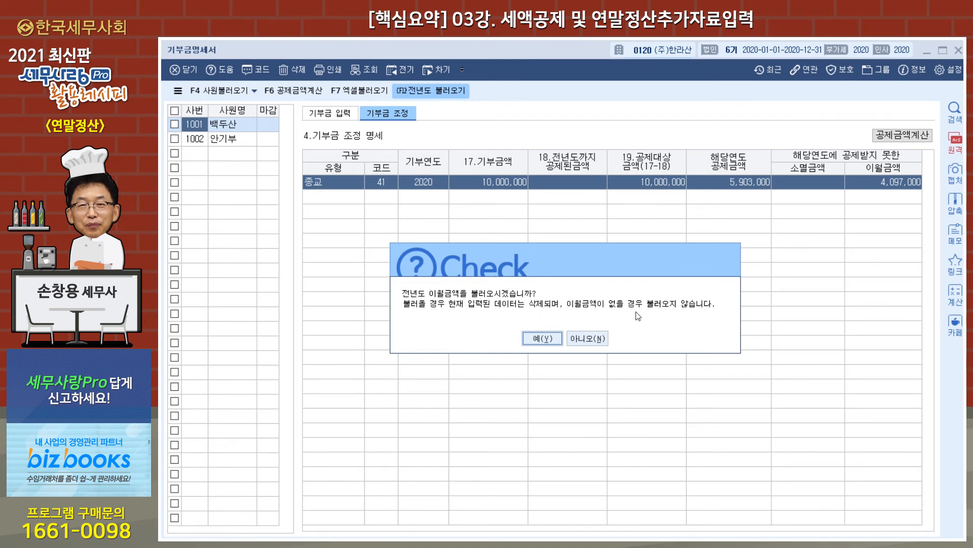
left_click(545, 343)
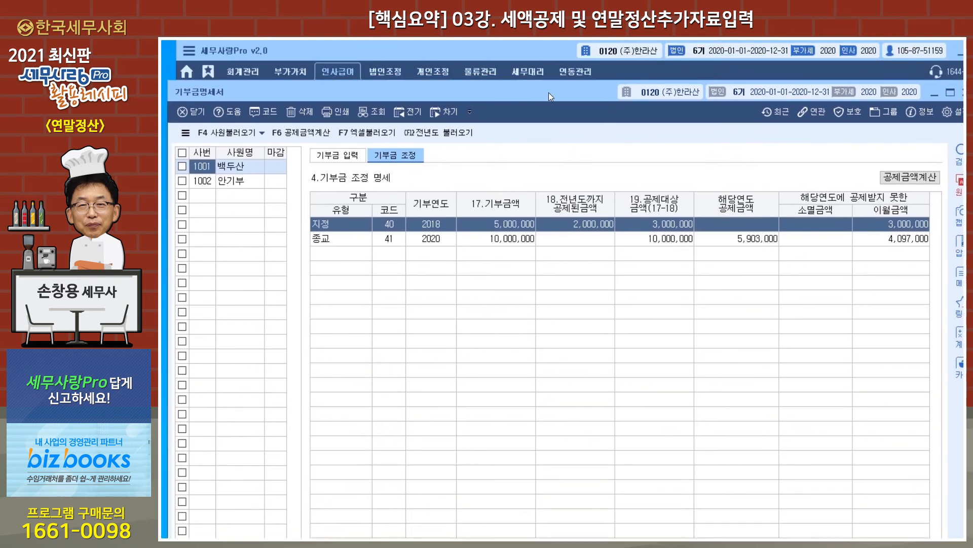
- Open the prior-period 기부금명세서, check the first employee's 2018 donation carryover under 기부금 조정, and close it
left_click(413, 112)
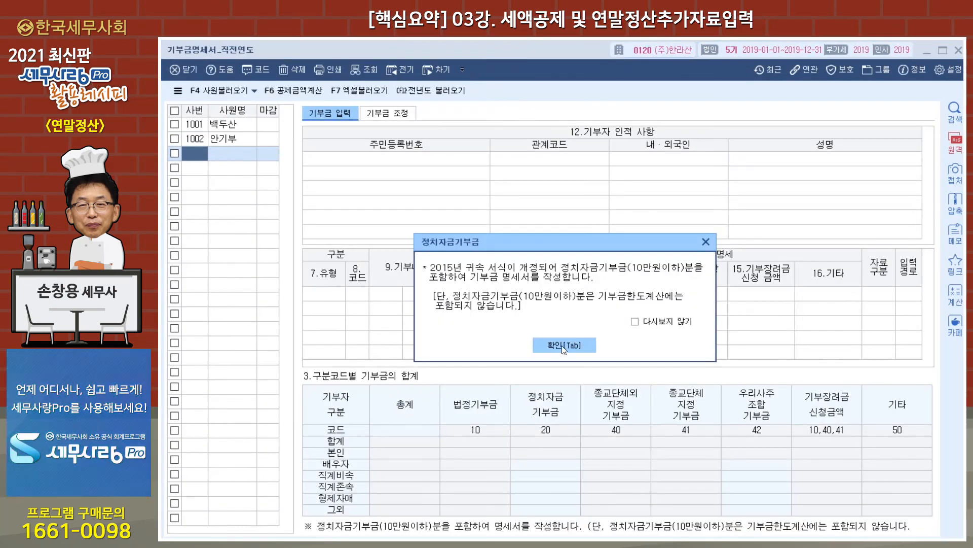
key("Return")
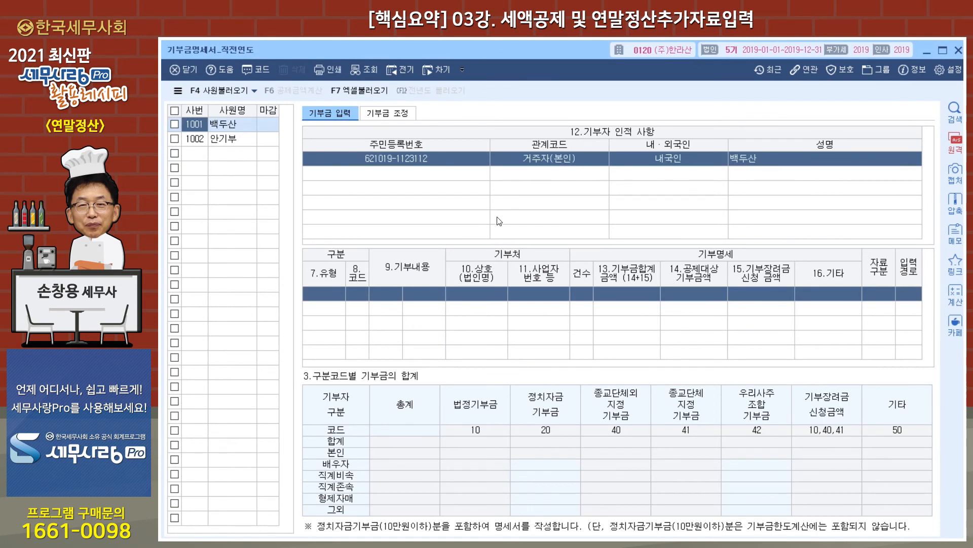
left_click(388, 113)
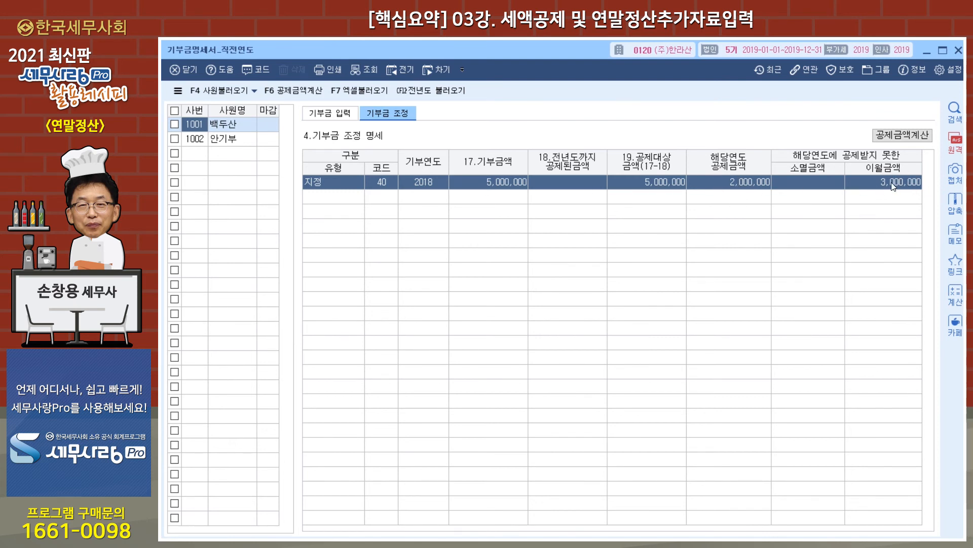
left_click(959, 52)
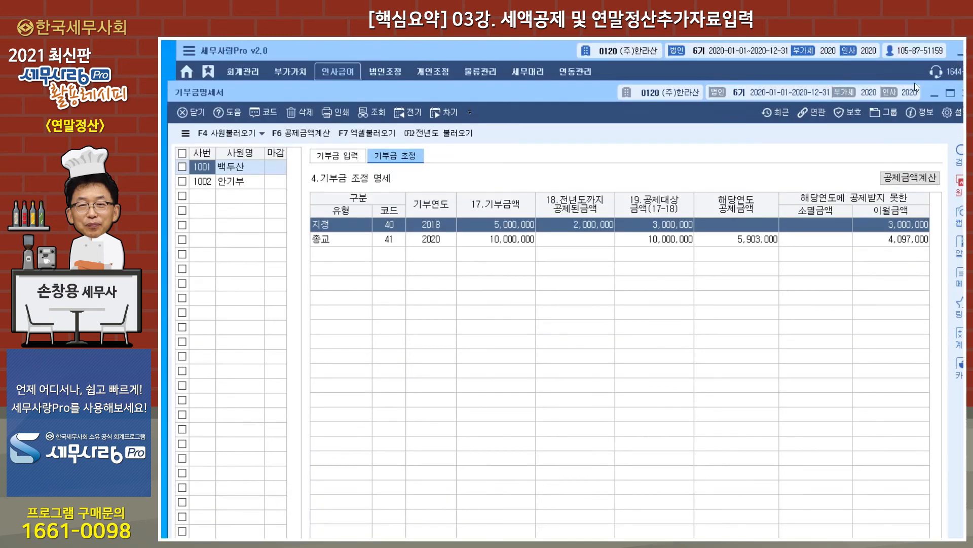
- Recalculate the first employee's 기부금 공제금액 with the 2018 carryover included, apply the deductions, and close the 기부금명세서
left_click_drag(590, 97, 591, 67)
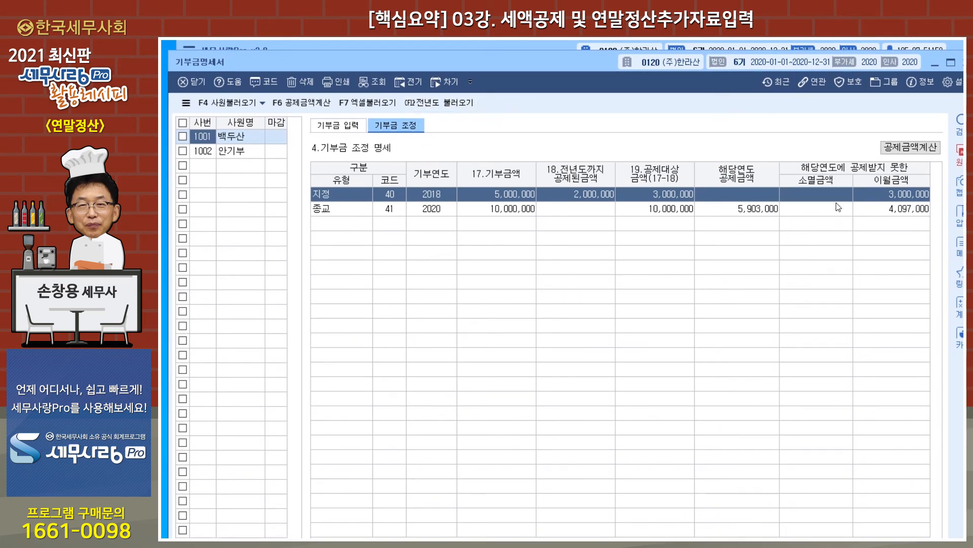
left_click(904, 147)
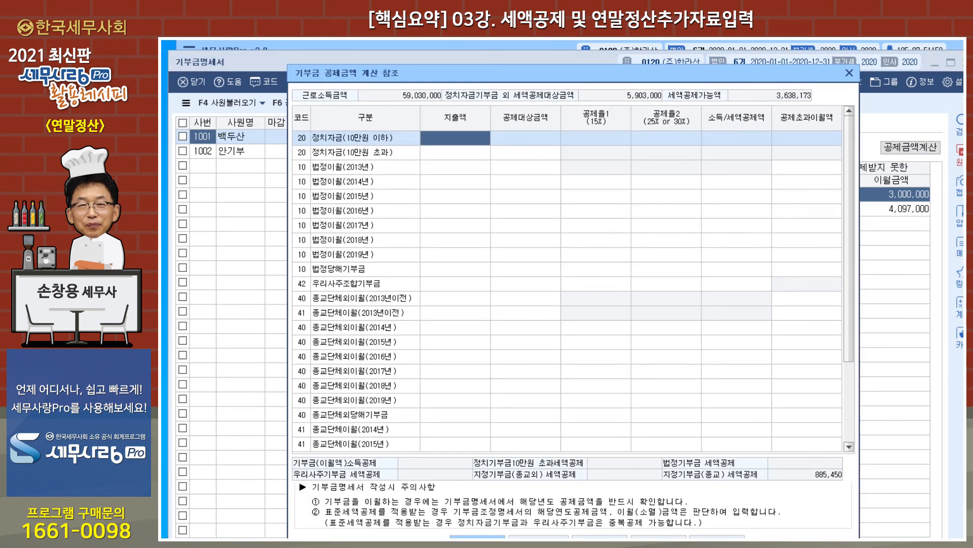
left_click(477, 535)
left_click(550, 341)
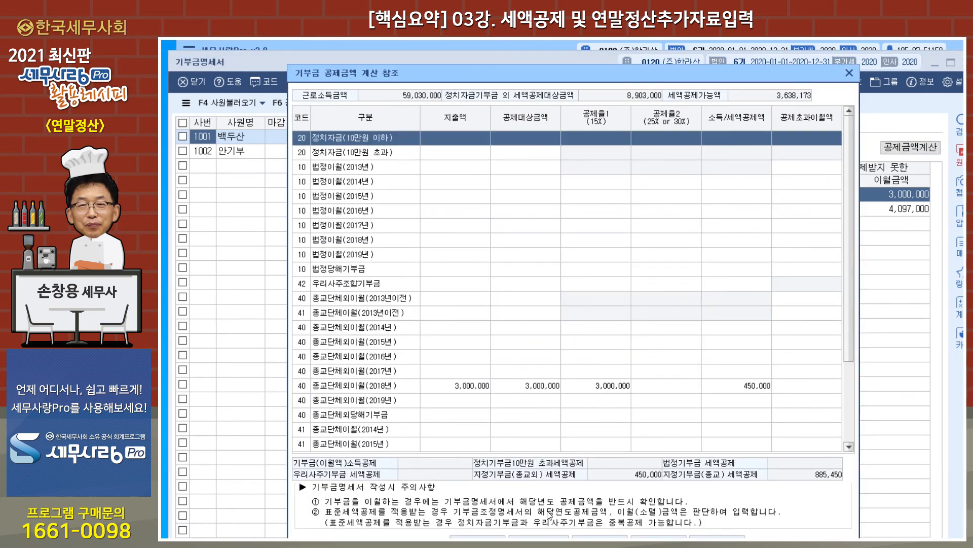
left_click(539, 536)
left_click(553, 361)
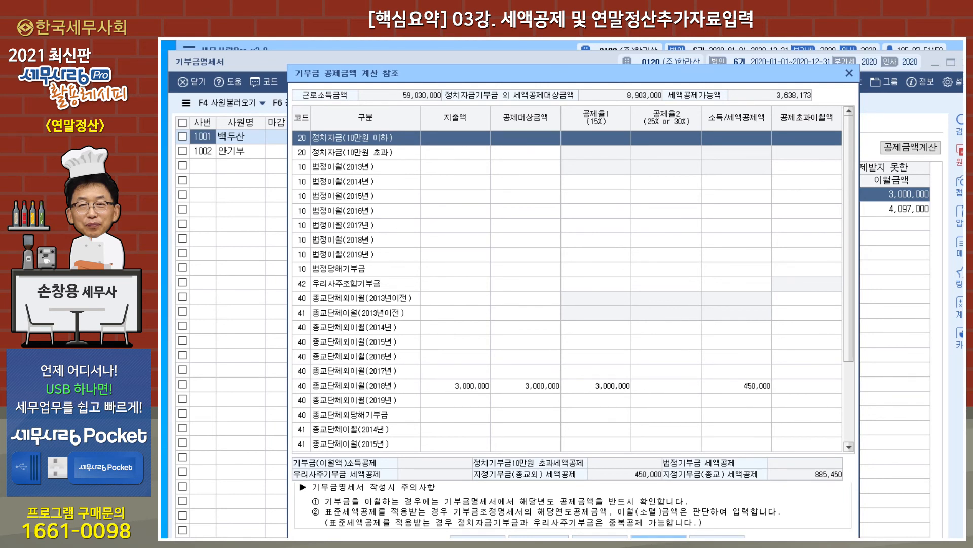
left_click(658, 537)
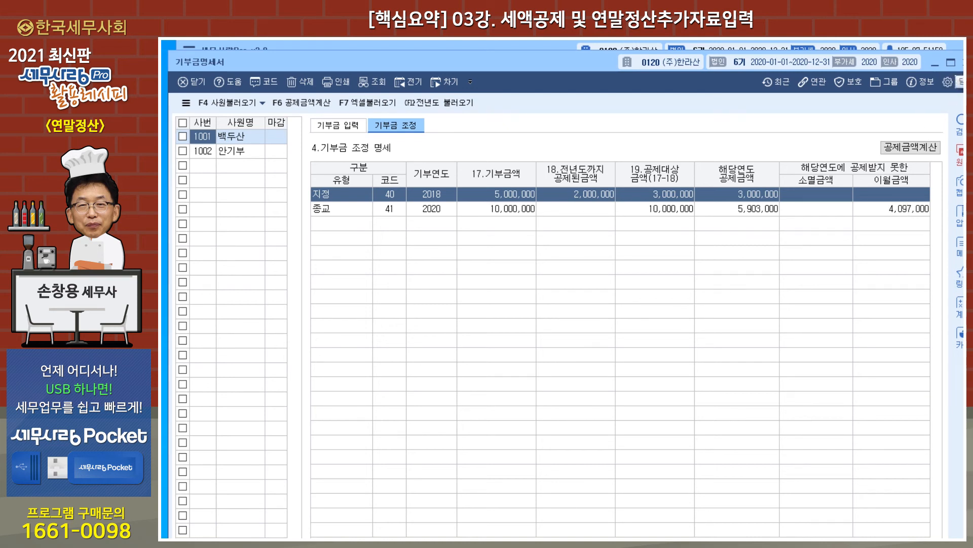
left_click(965, 62)
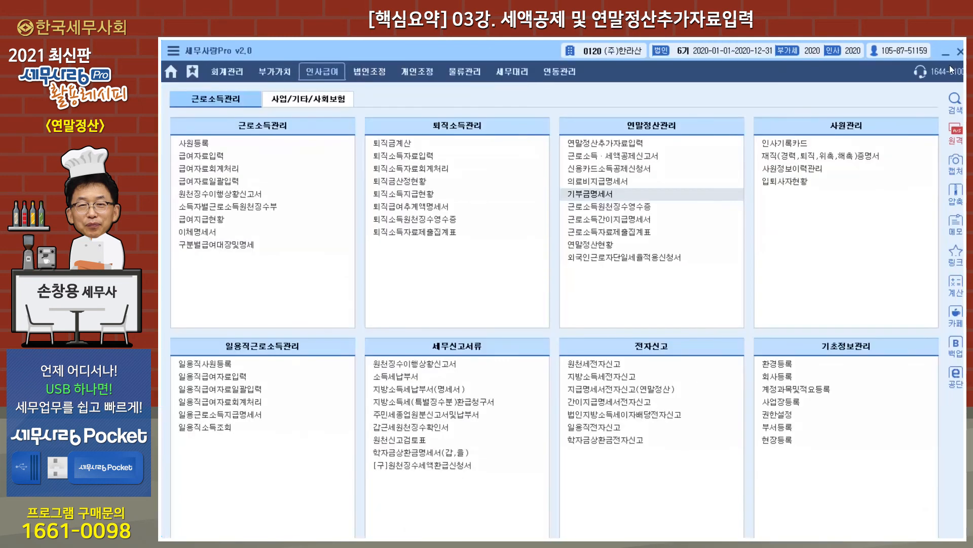
- Open 연말정산추가자료입력 and bring the first employee's 부양가족 amounts into 연말정산입력
left_click(621, 147)
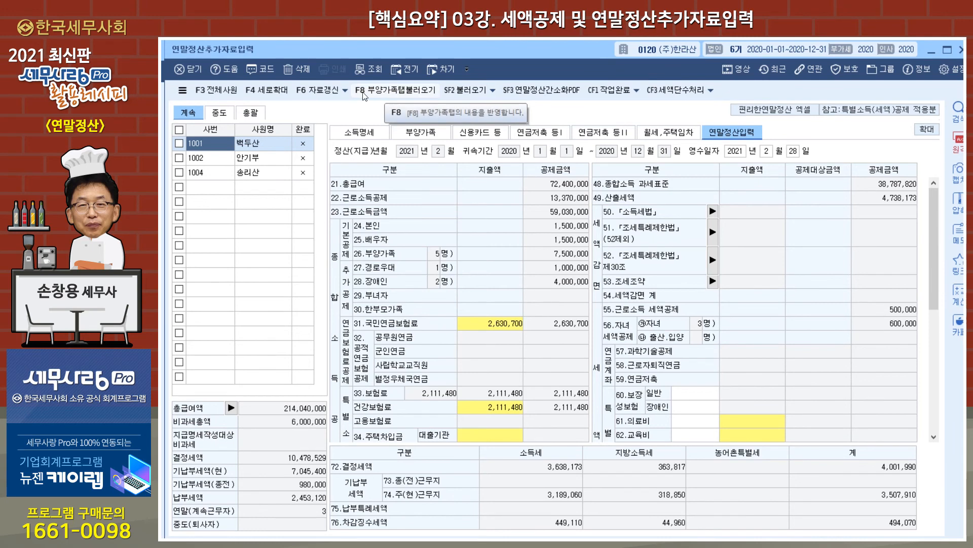
left_click(394, 90)
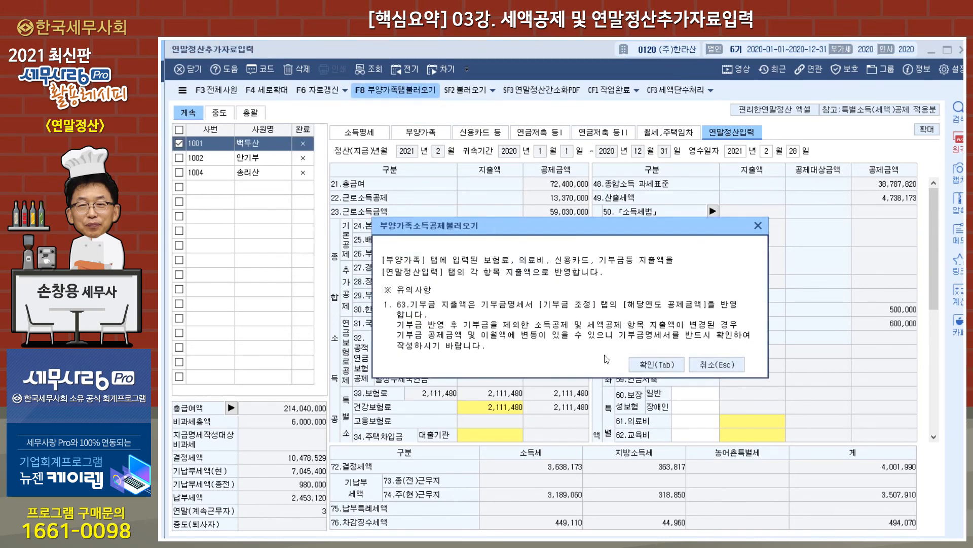
left_click(651, 367)
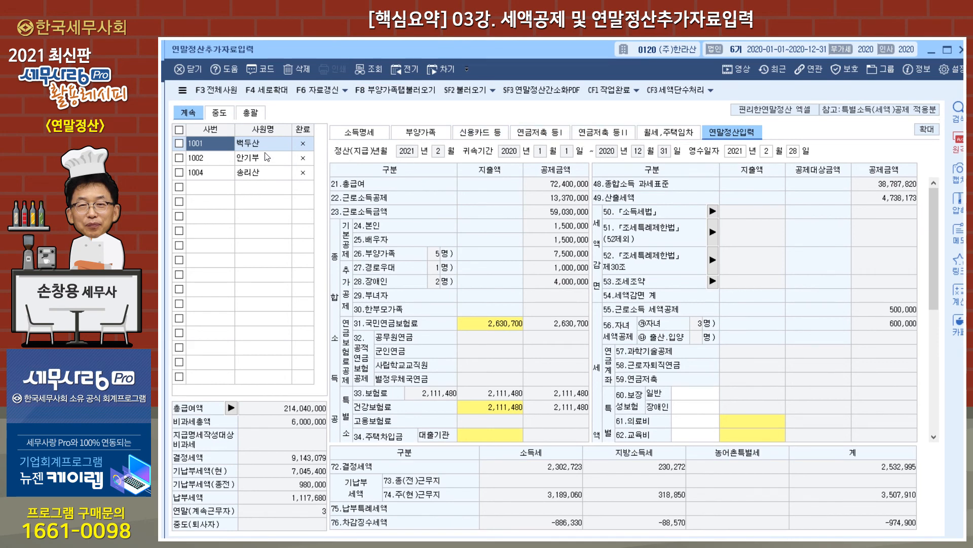
- Check the first employee's 63.기부금 amount and its detailed donation breakdown in 연말정산입력
left_click_drag(936, 263, 939, 318)
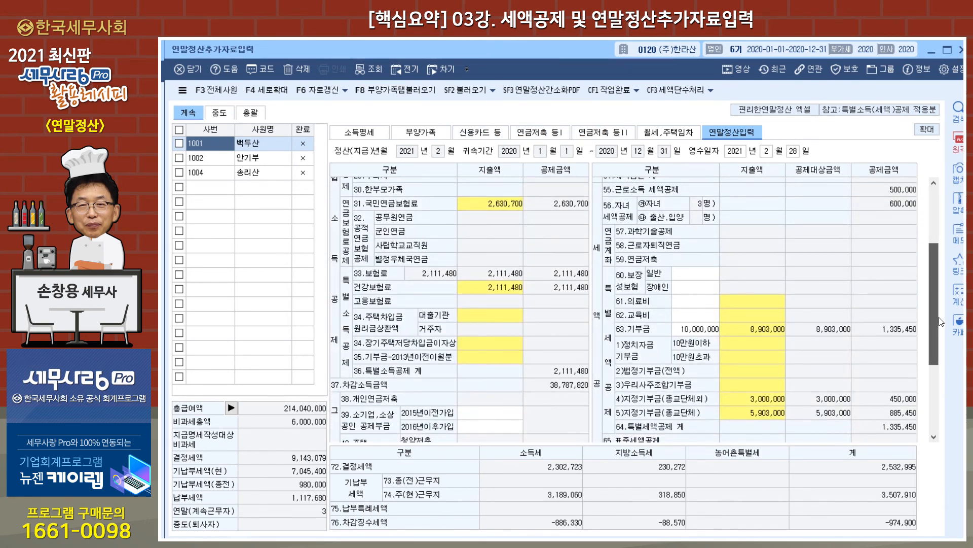
double_click(772, 333)
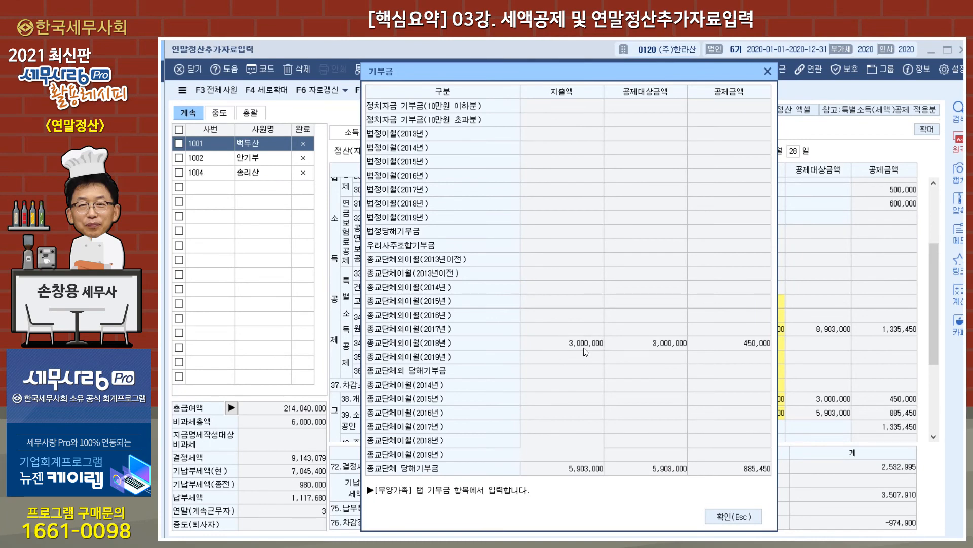
left_click(769, 72)
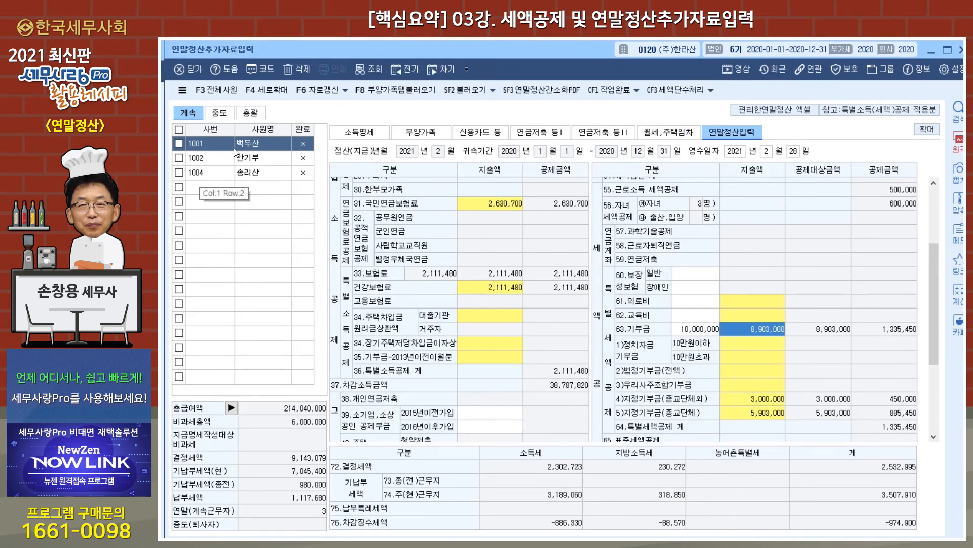
- Review the 기부금 조정 details of the first employee's own donation under 부양가족, and leave 연말정산추가자료입력
left_click(418, 134)
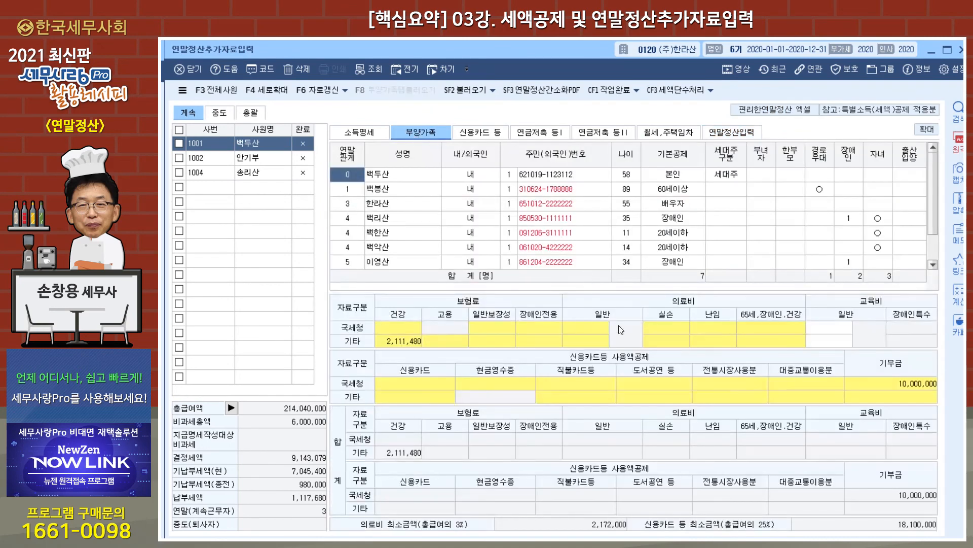
double_click(901, 385)
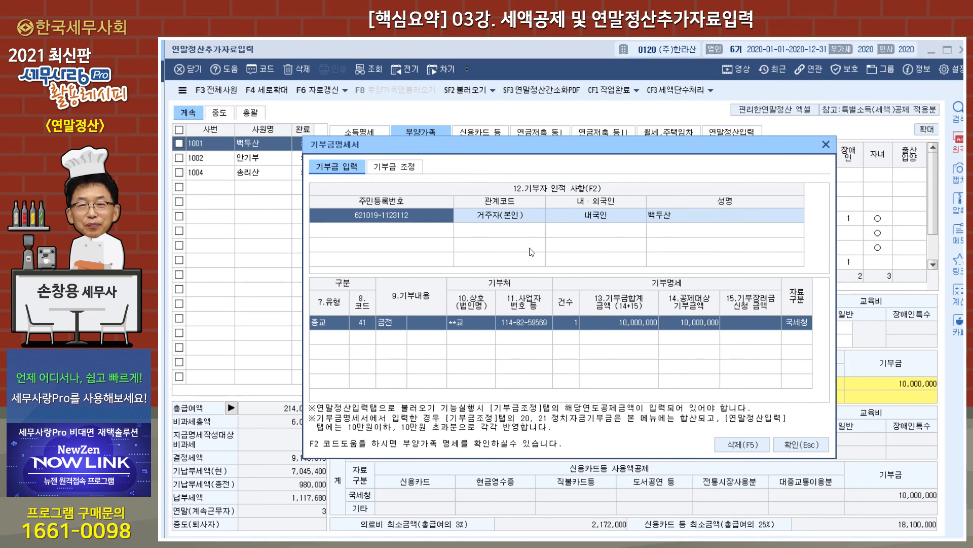
left_click(370, 166)
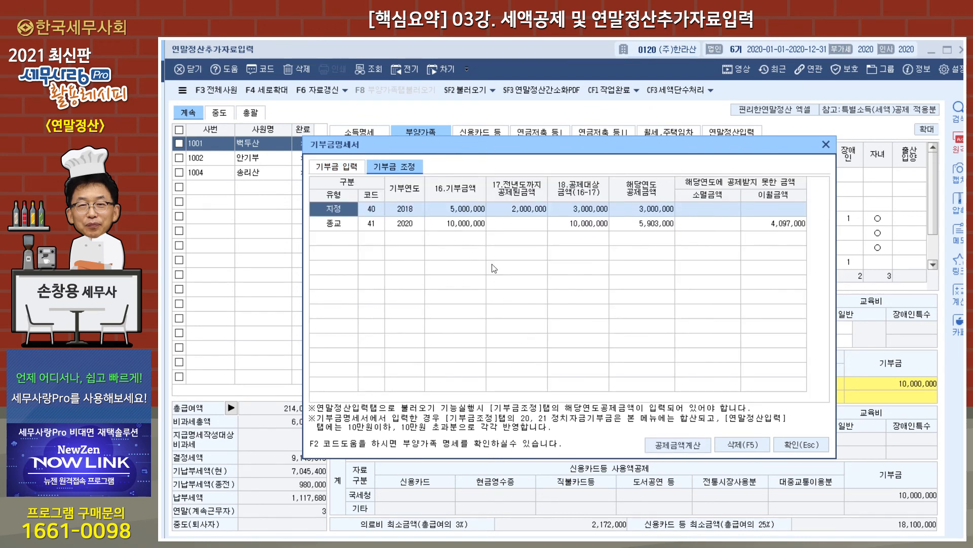
left_click(826, 144)
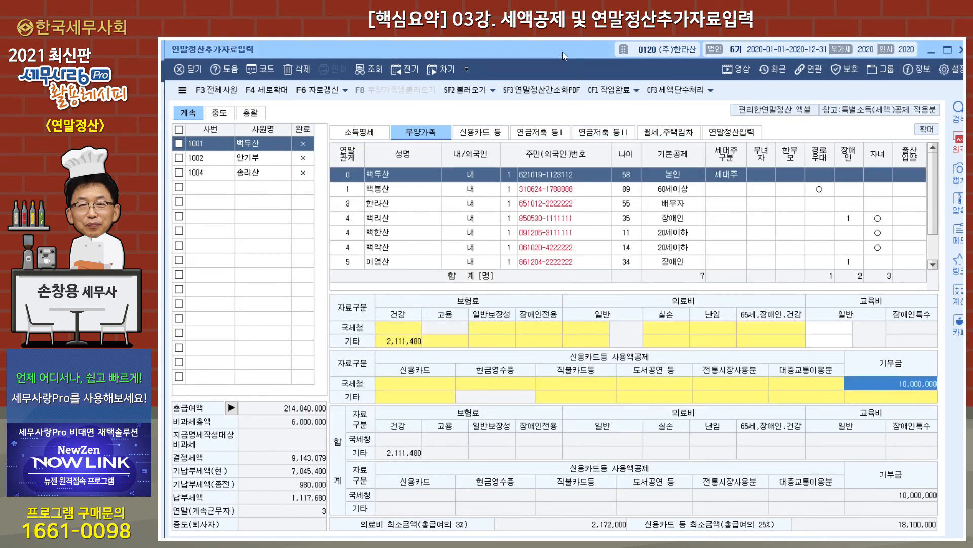
left_click(960, 51)
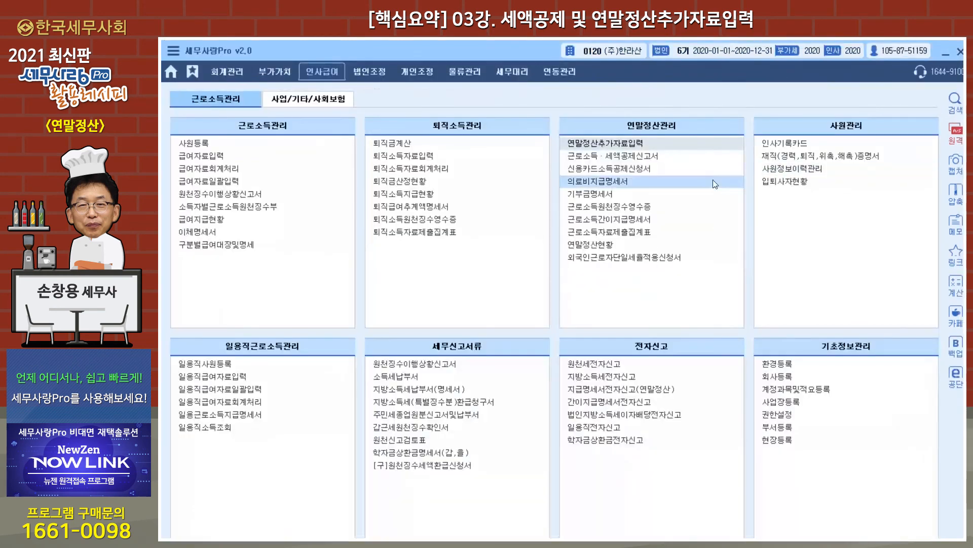
- Reopen the separate 기부금명세서, view the first employee's donation entry, and close the form
left_click(594, 195)
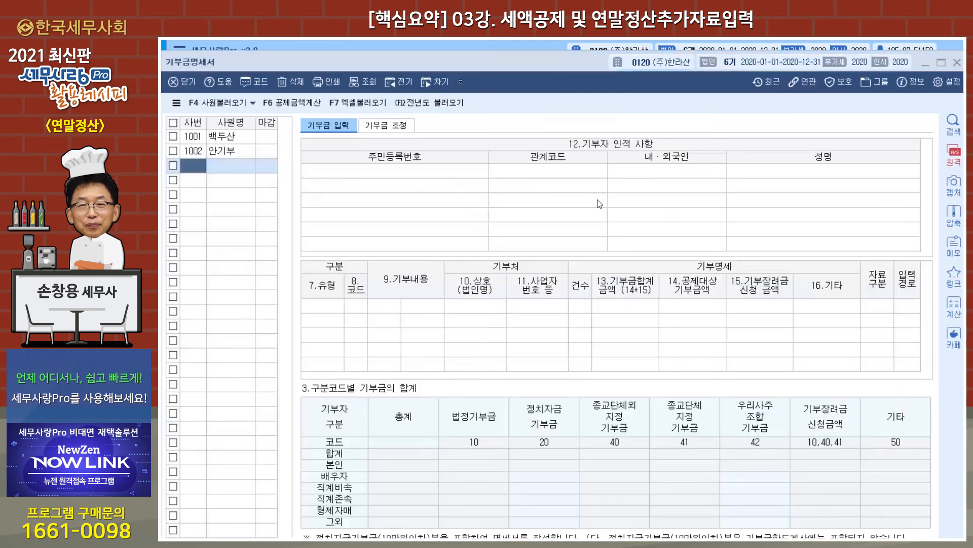
left_click(567, 355)
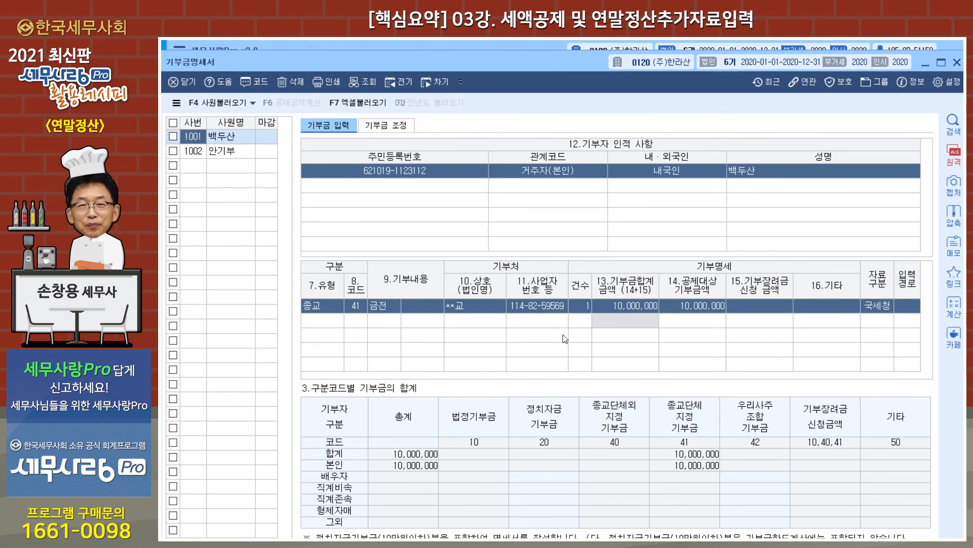
left_click(958, 63)
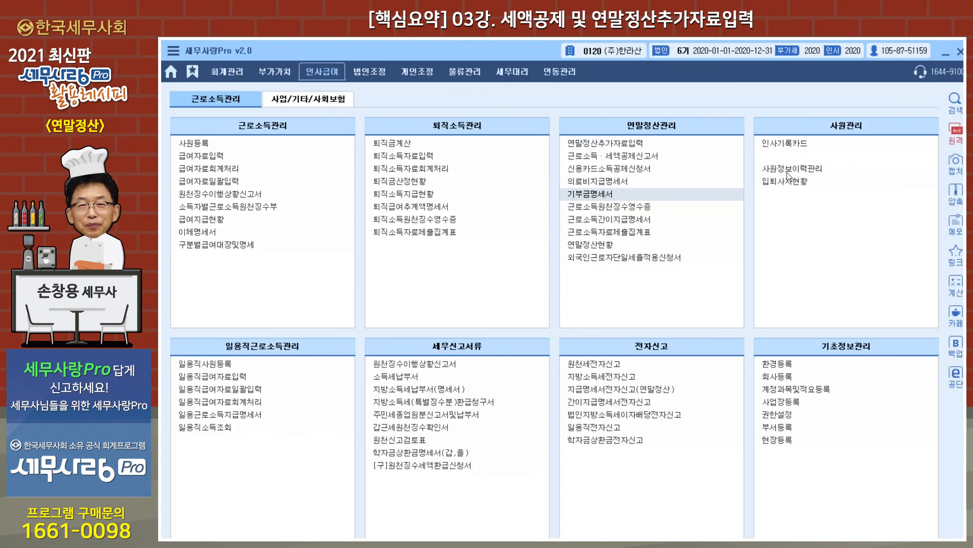
- Mark the settlement of all employees as 작업완료 in 연말정산추가자료입력, and close the form
left_click(642, 150)
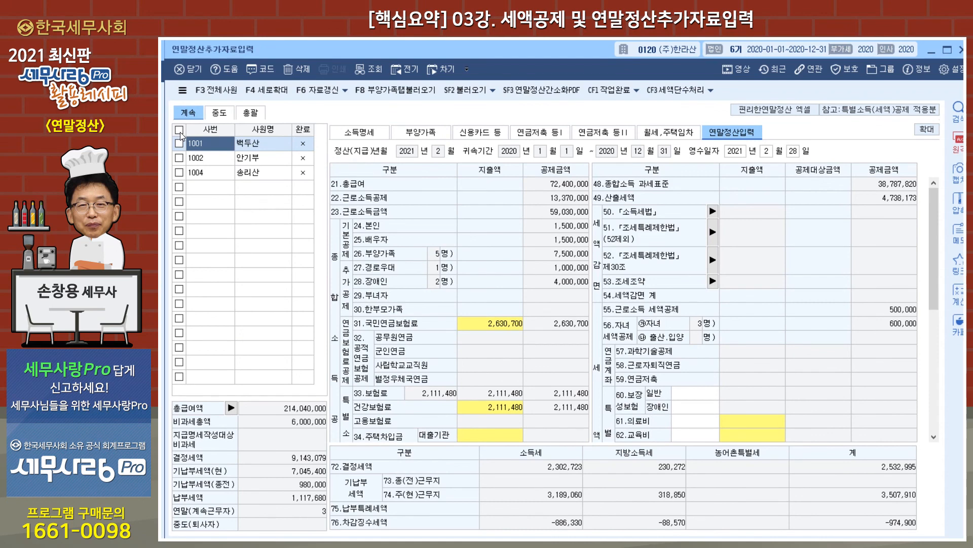
left_click(179, 130)
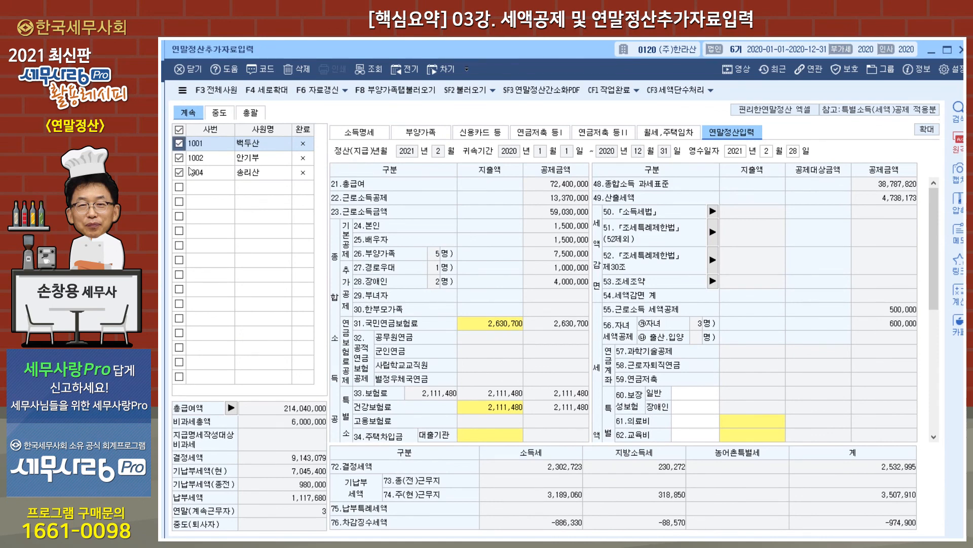
left_click(612, 90)
left_click(552, 327)
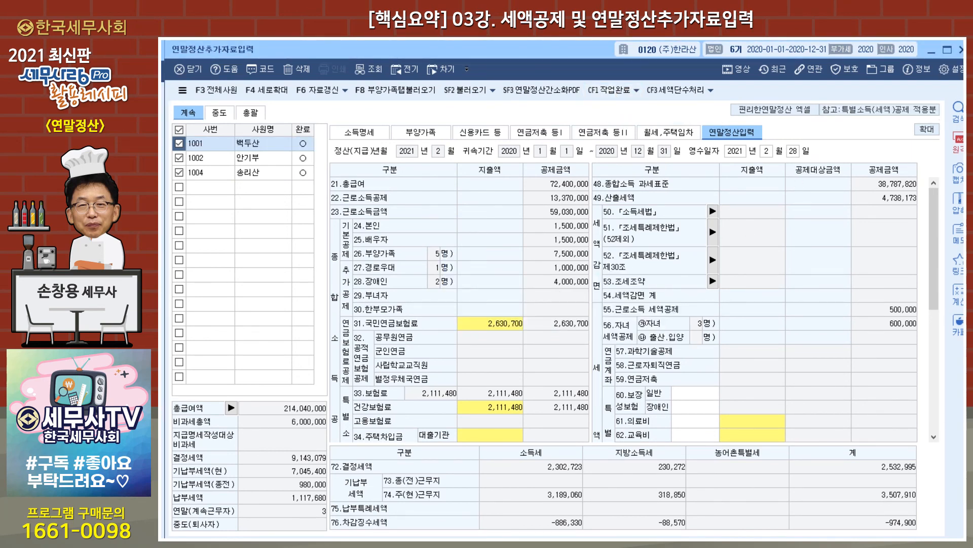
left_click(953, 69)
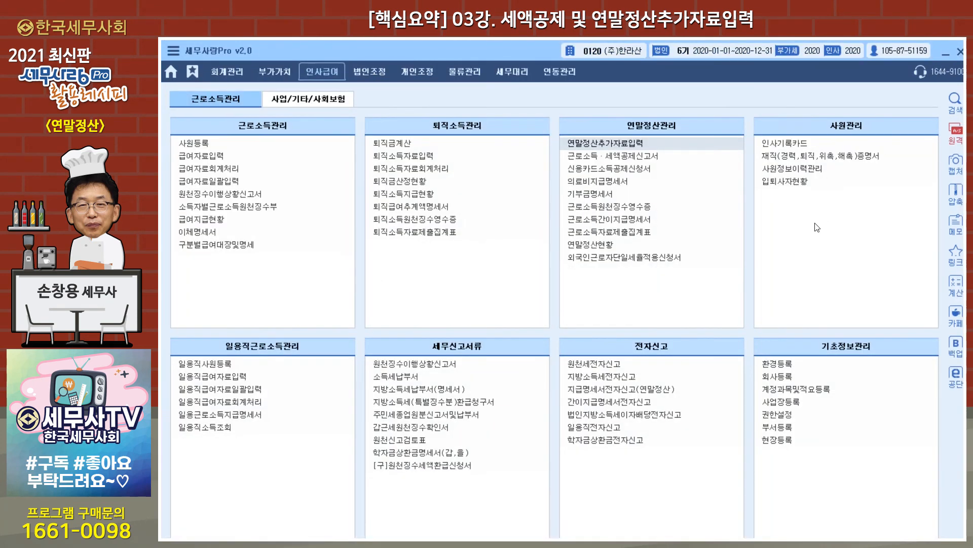
- Change the 인사급여 작업연도 to 2021 in 기수변경 and confirm the change
left_click(854, 55)
left_click(521, 288)
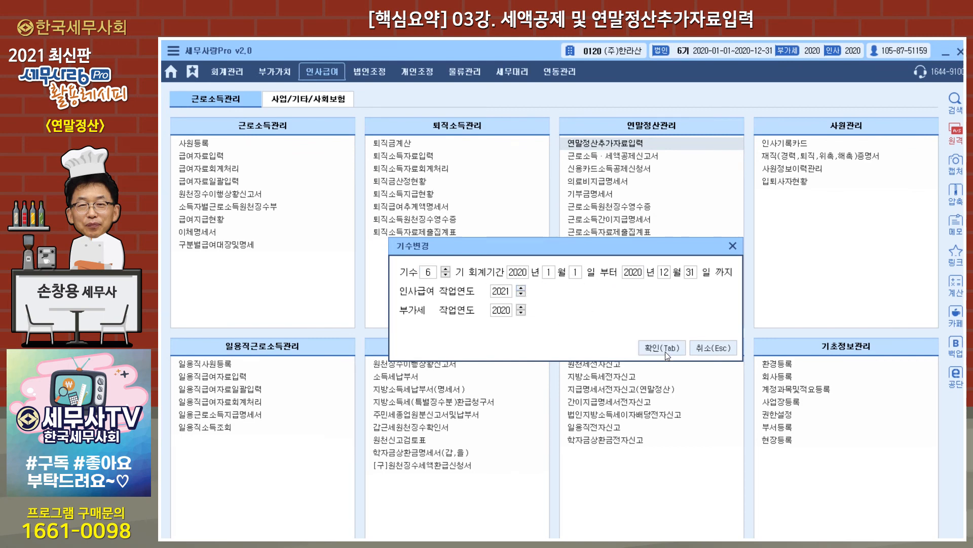
left_click(662, 348)
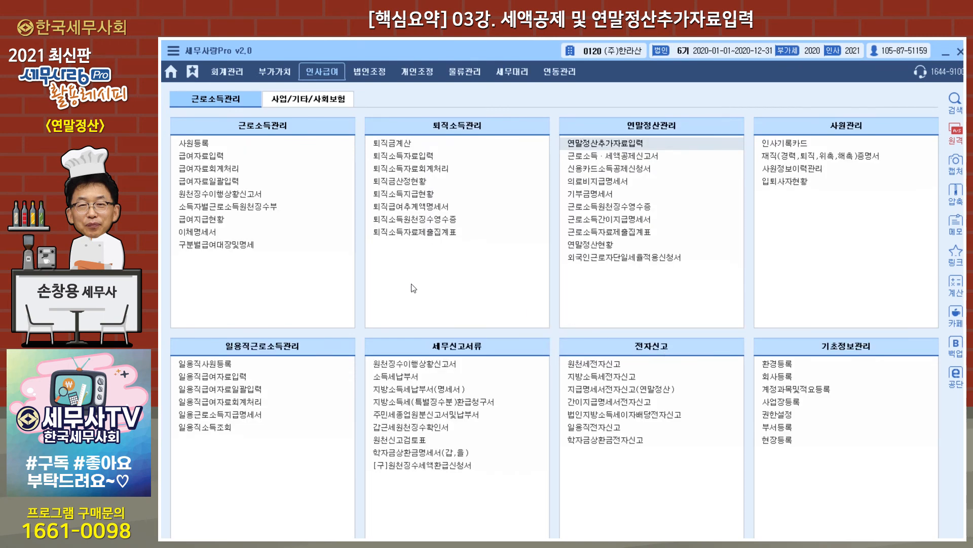
- Open 급여자료입력 for February 2021 with payment in February 2021, and cancel the month's closing with 마감취소
left_click(216, 159)
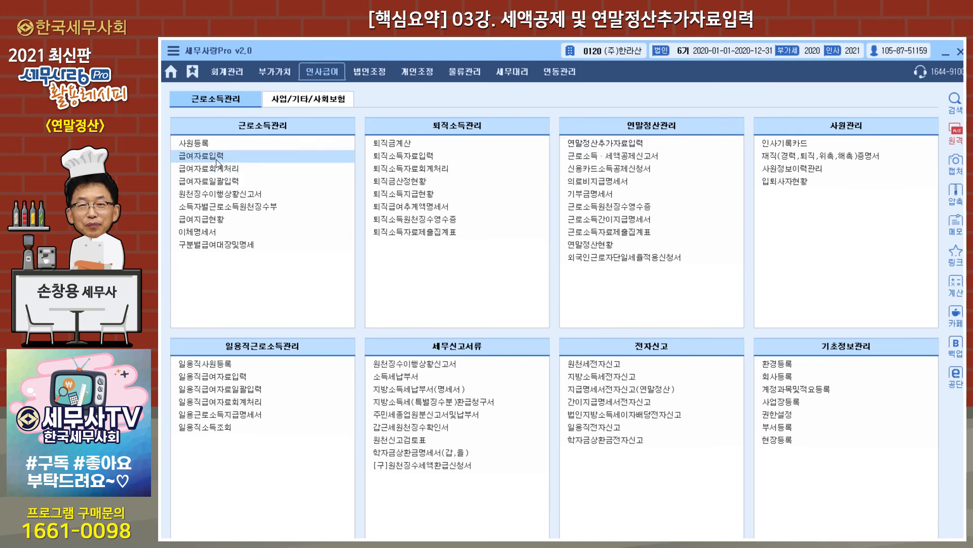
type("2")
key("Return")
key("Return")
key("Return")
key("Return")
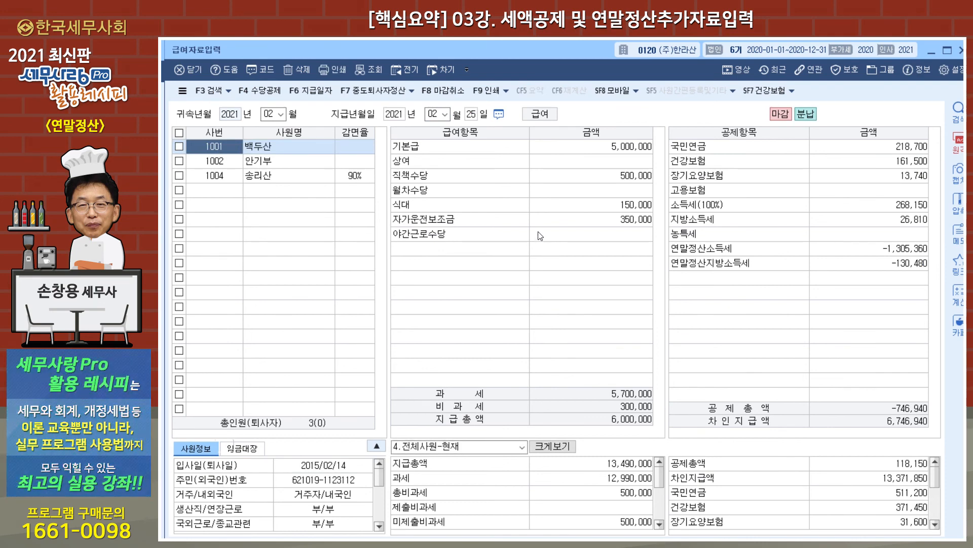
left_click(451, 91)
left_click(552, 328)
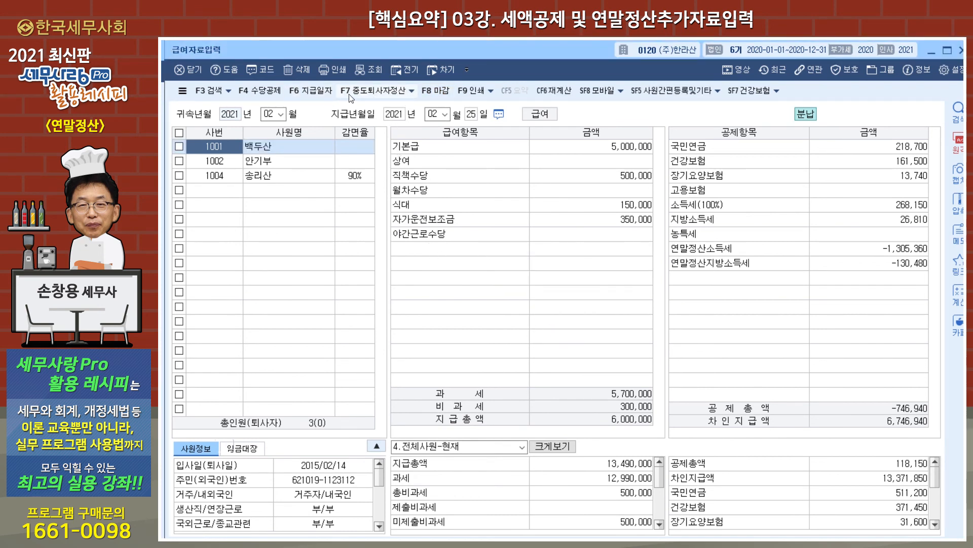
- Open 분납적용 and reload the year-end settlement amounts for all employees with 연말정산불러오기
left_click(412, 92)
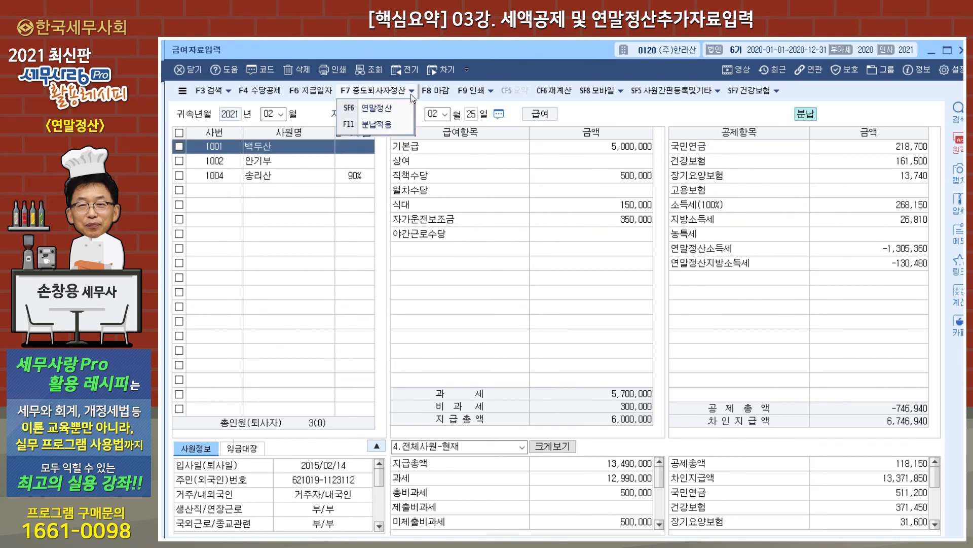
left_click(390, 125)
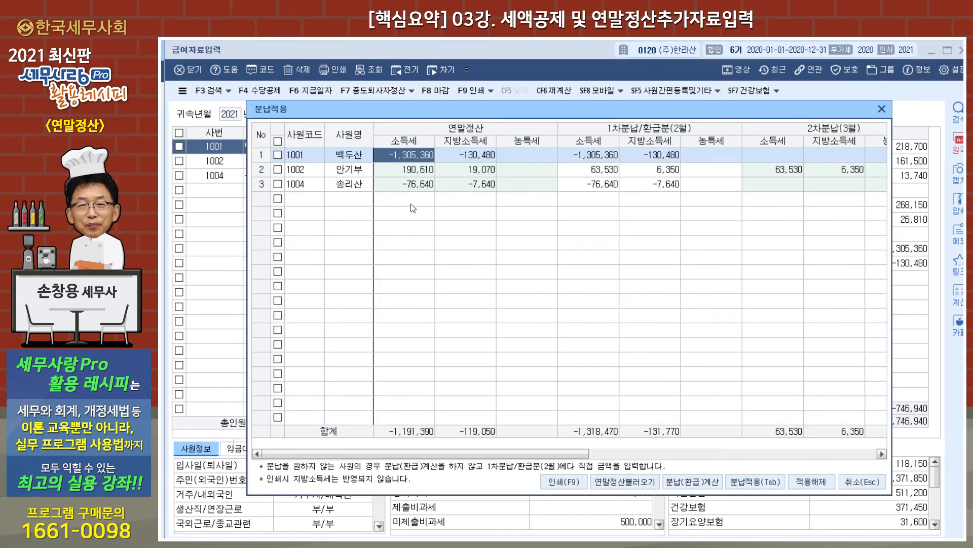
left_click(278, 141)
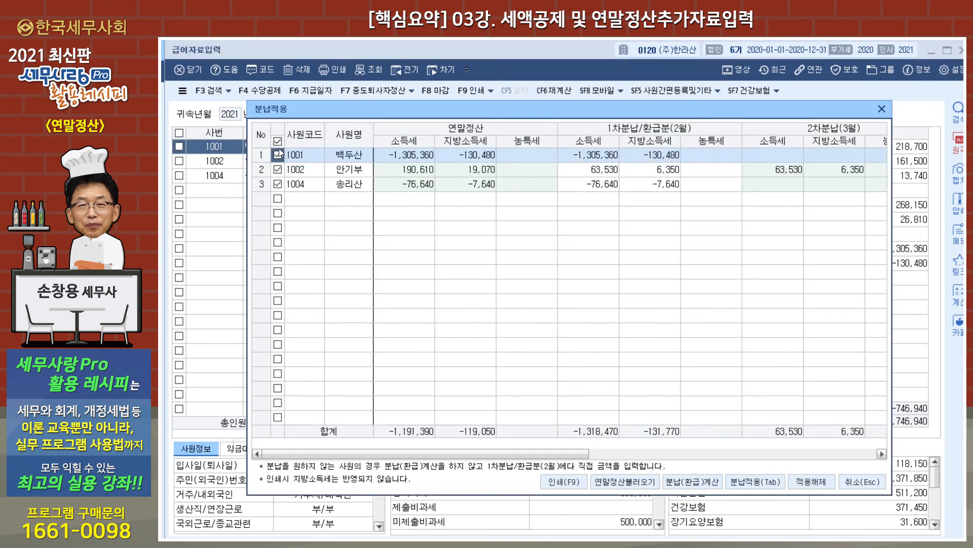
left_click(624, 484)
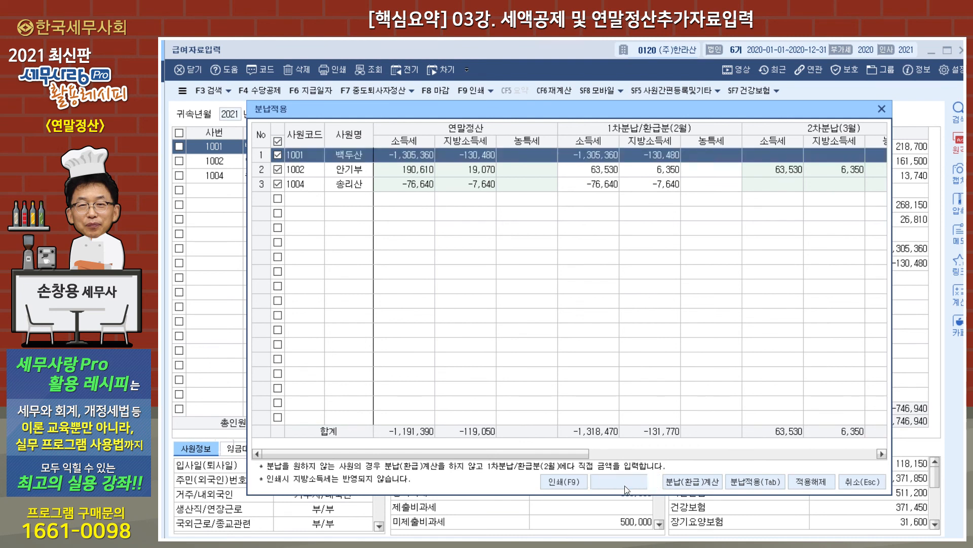
left_click(552, 342)
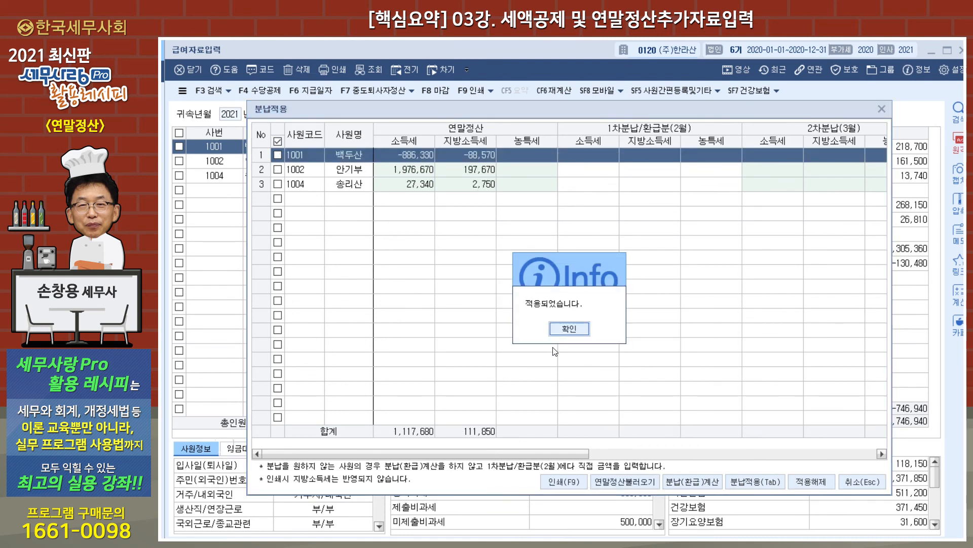
left_click(562, 329)
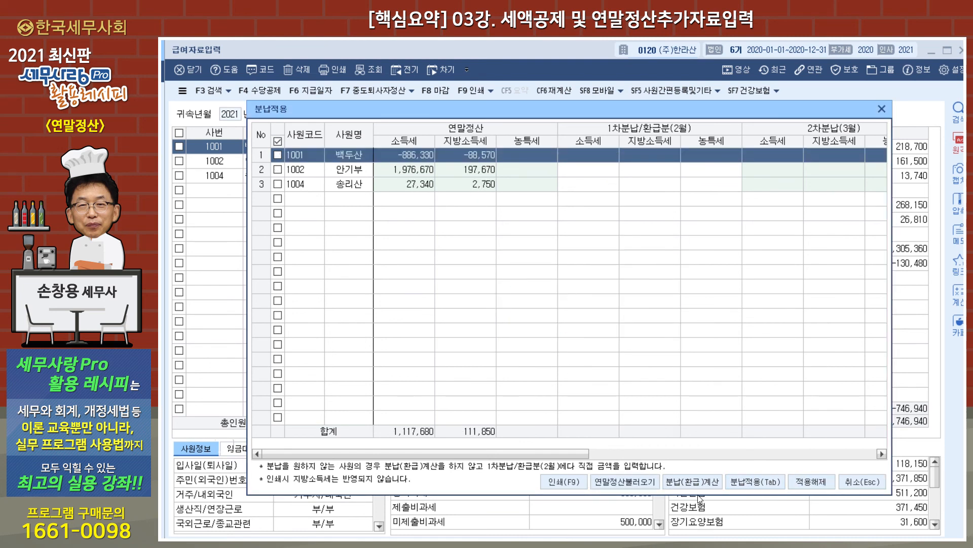
- Run 분납(환급)계산 for all employees and apply the resulting instalments to the payroll with 분납적용
left_click(694, 482)
left_click(576, 333)
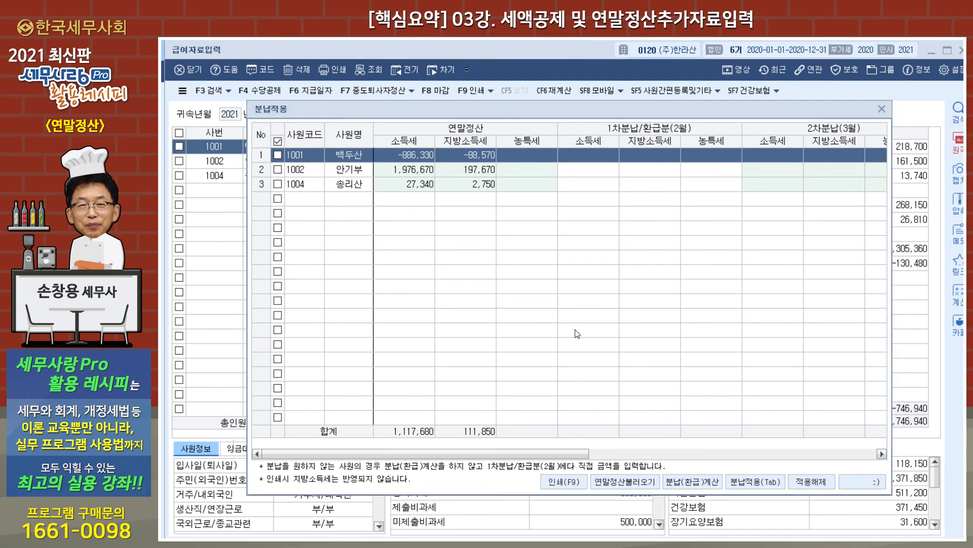
left_click(276, 141)
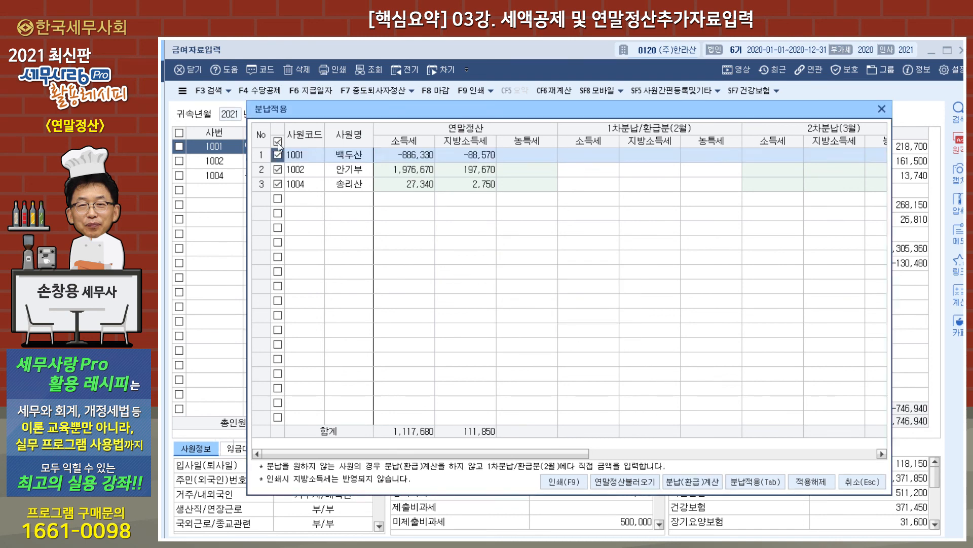
left_click(695, 479)
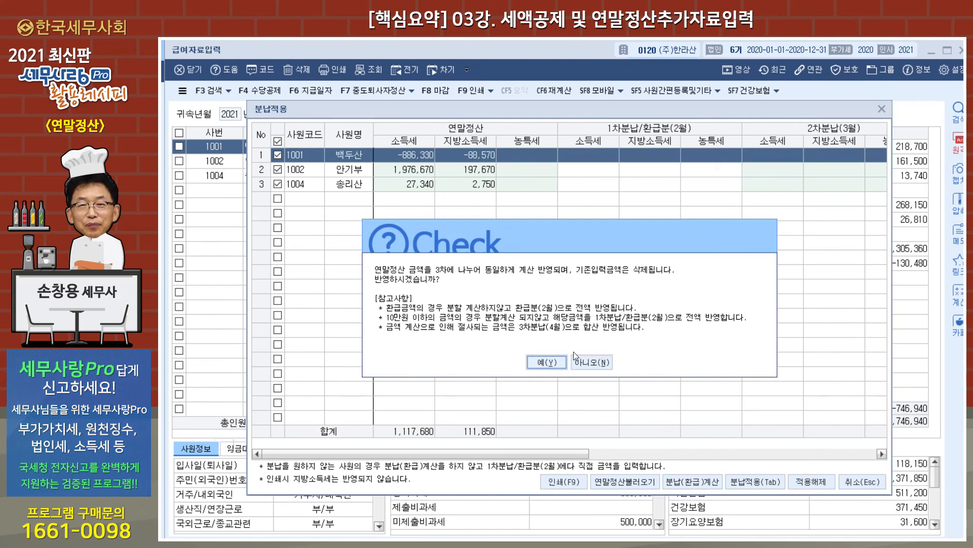
left_click(583, 363)
left_click(769, 480)
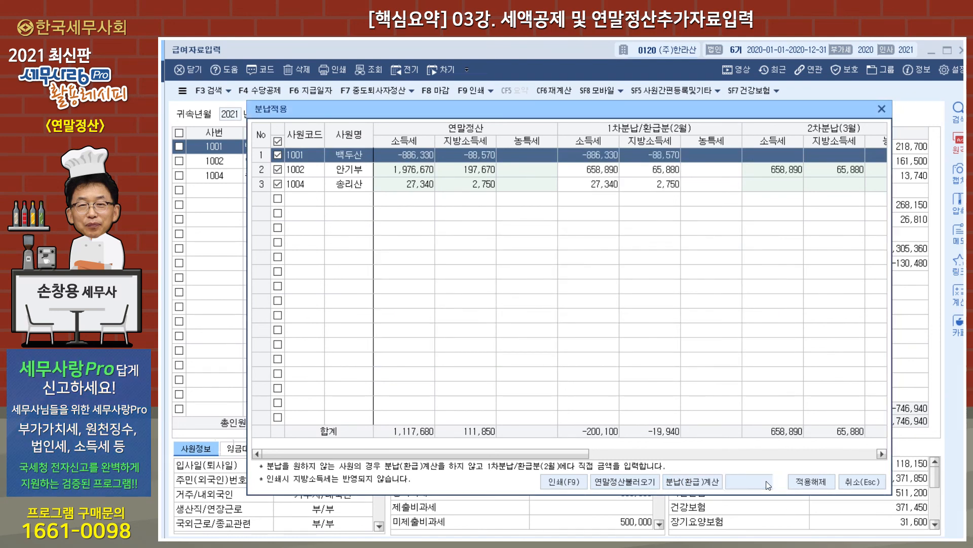
left_click(541, 338)
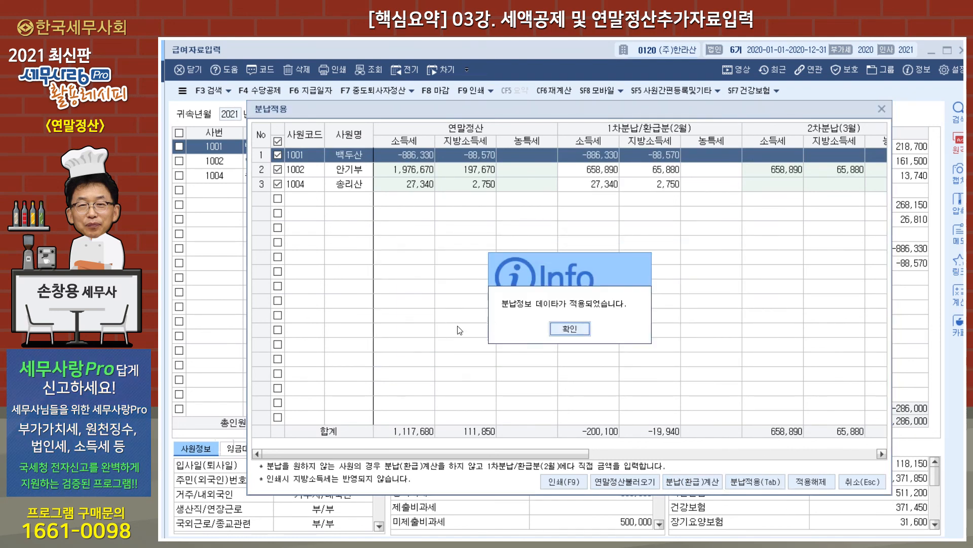
key("Return")
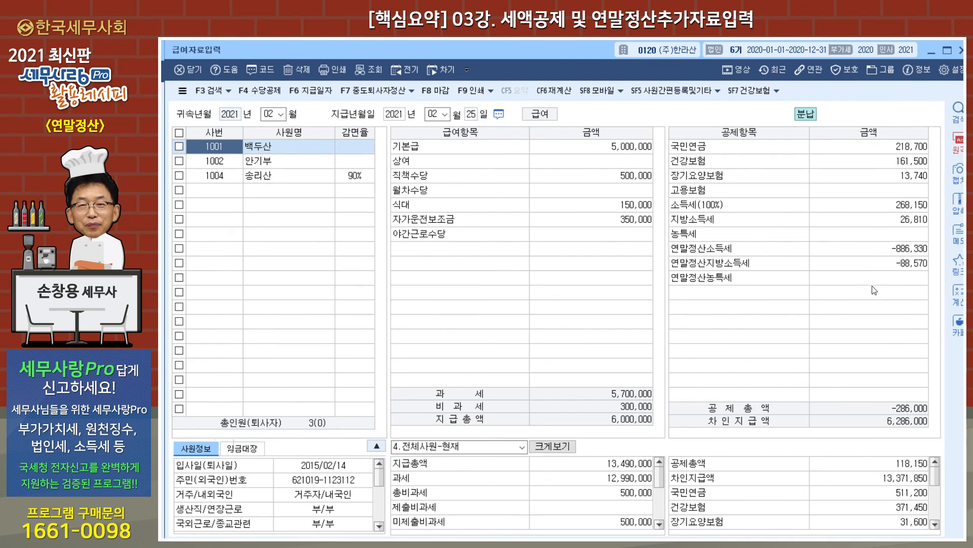
- Check the second and third employees' settlement deductions, mark the February payroll as 마감, and close the form
left_click(294, 163)
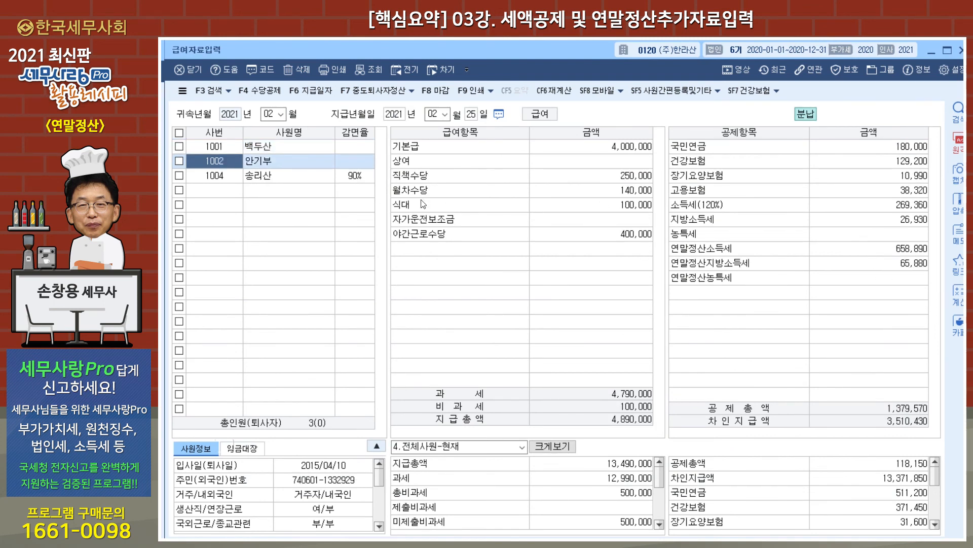
left_click(258, 177)
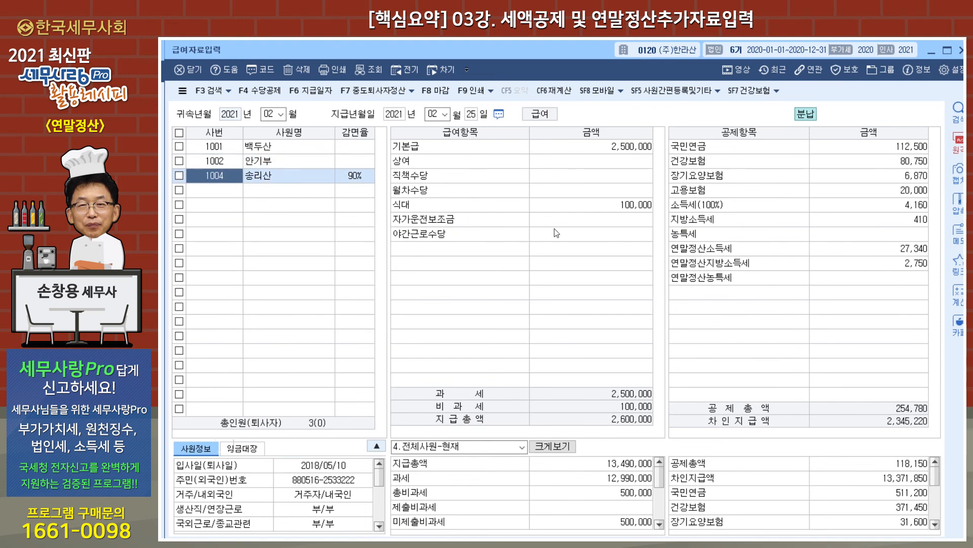
left_click(441, 92)
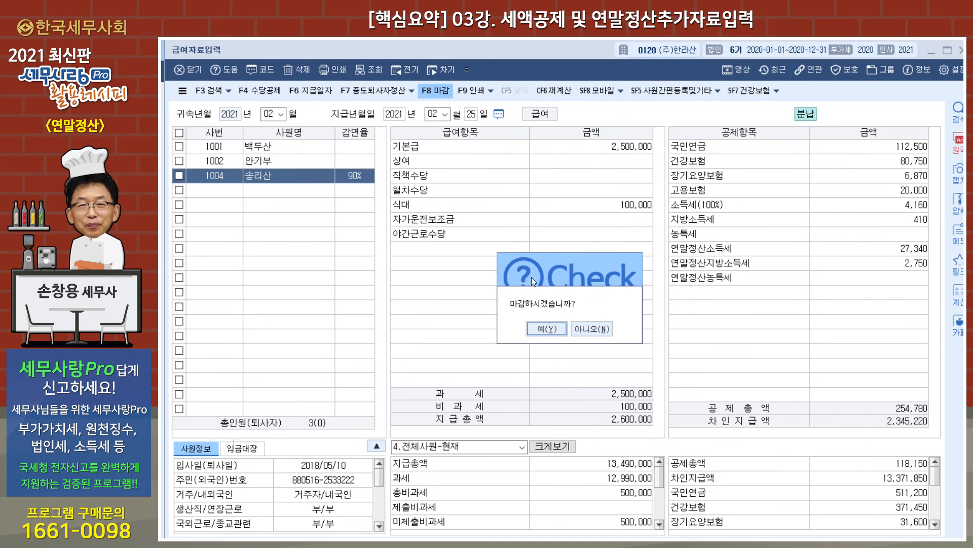
key("Return")
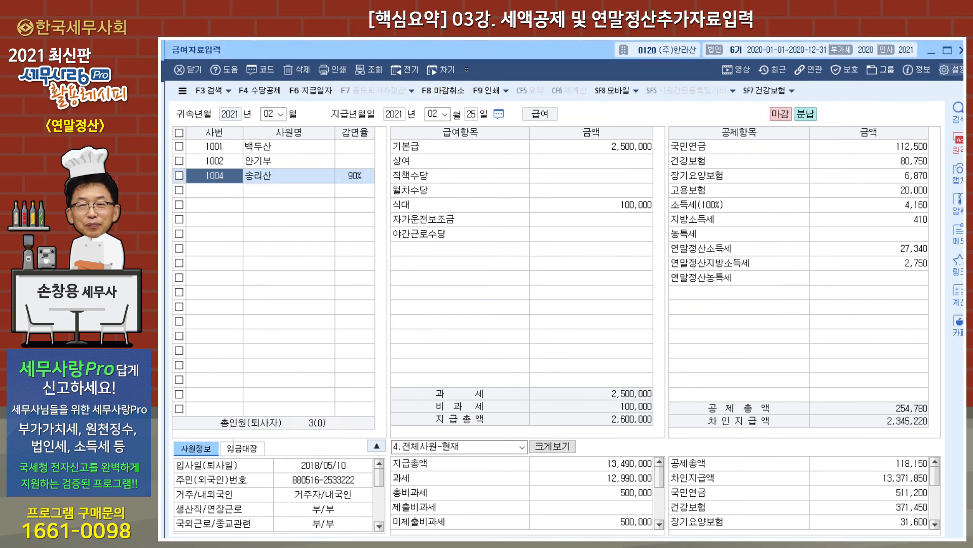
left_click(961, 50)
- Load 원천징수이행상황신고서 for 귀속기간 and 지급기간 2021-02 as 1.정기신고, applying the instalment payment to 연말정산(A04)
left_click(248, 198)
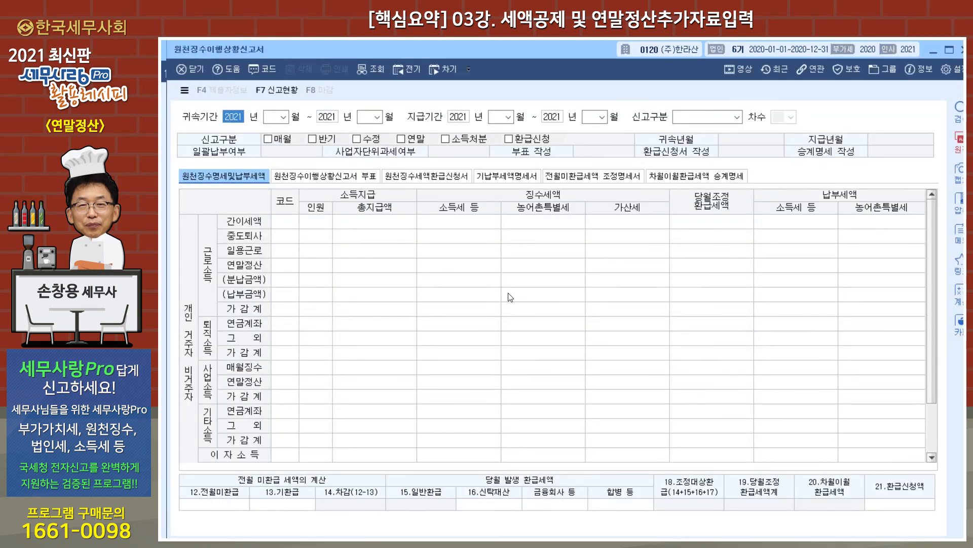
type("202102")
key("Return")
type("2")
key("Return")
key("Return")
type("2")
key("Return")
key("Return")
type("2")
key("Return")
type("1")
key("Return")
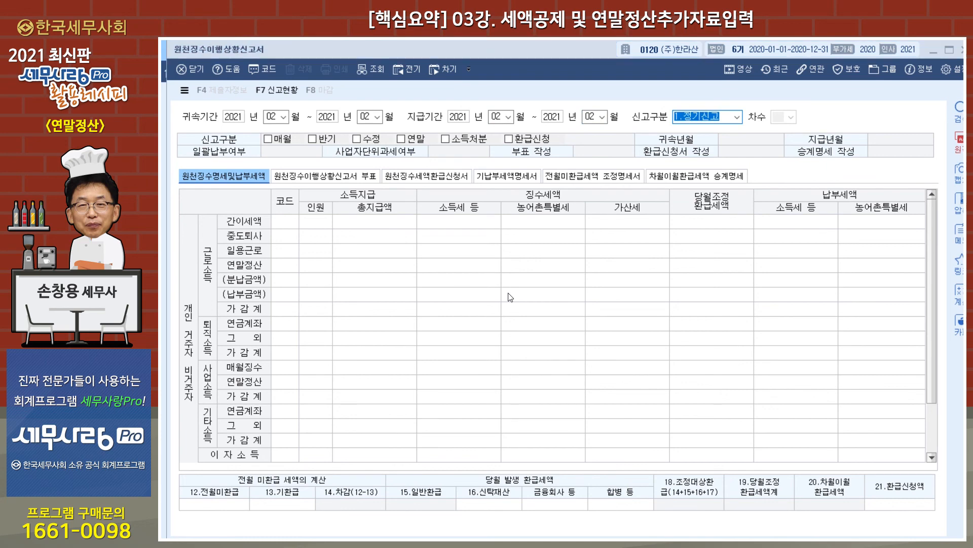
left_click(592, 342)
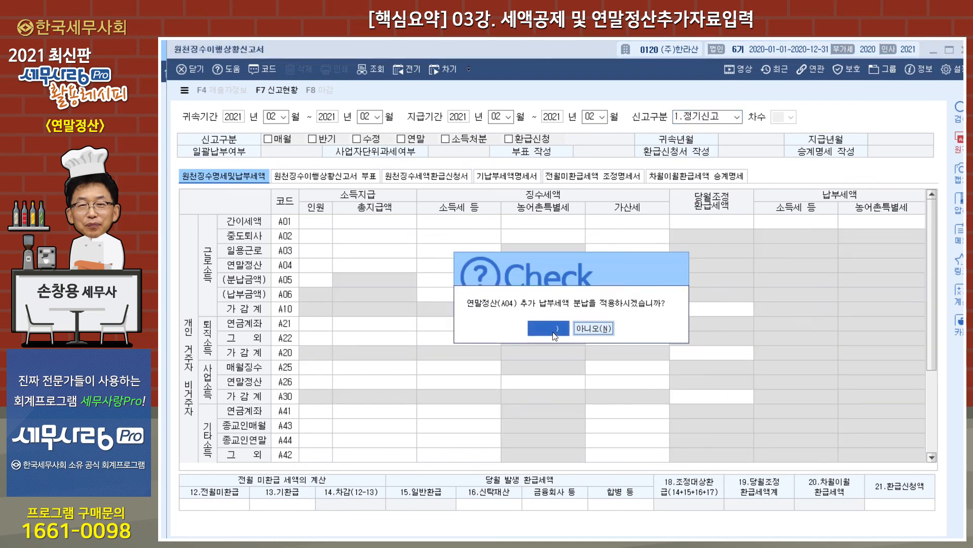
left_click(553, 332)
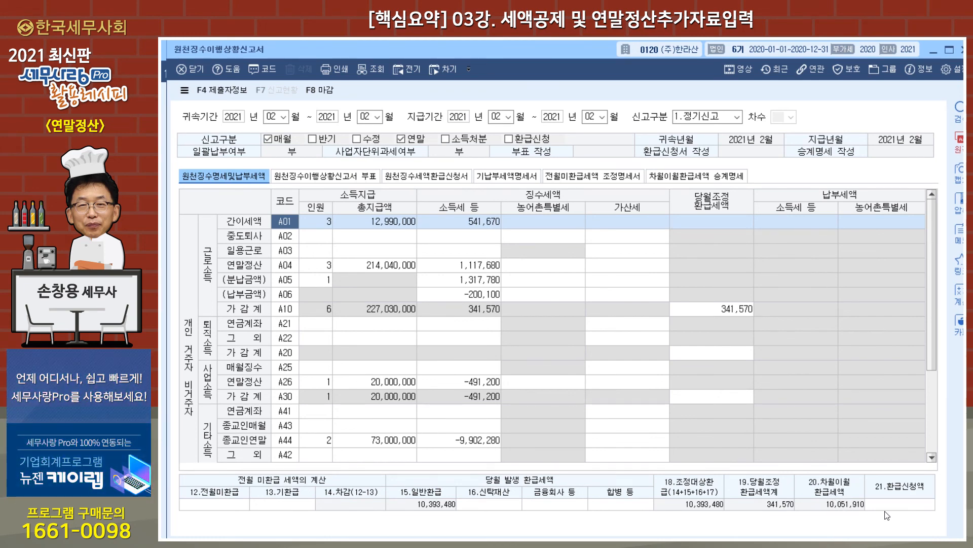
- Enter 10,051,910 as the 21.환급신청액 and clear the amount again
left_click(895, 500)
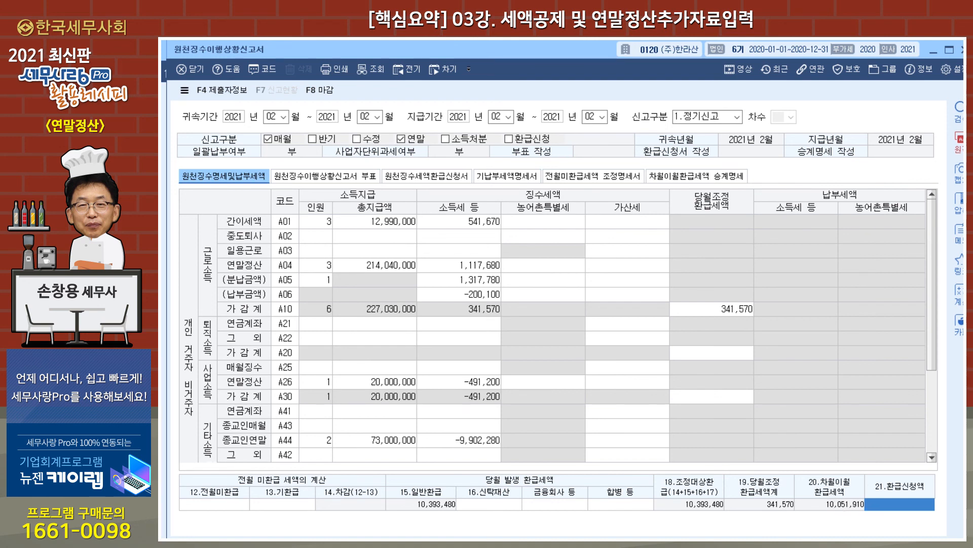
type("10,05")
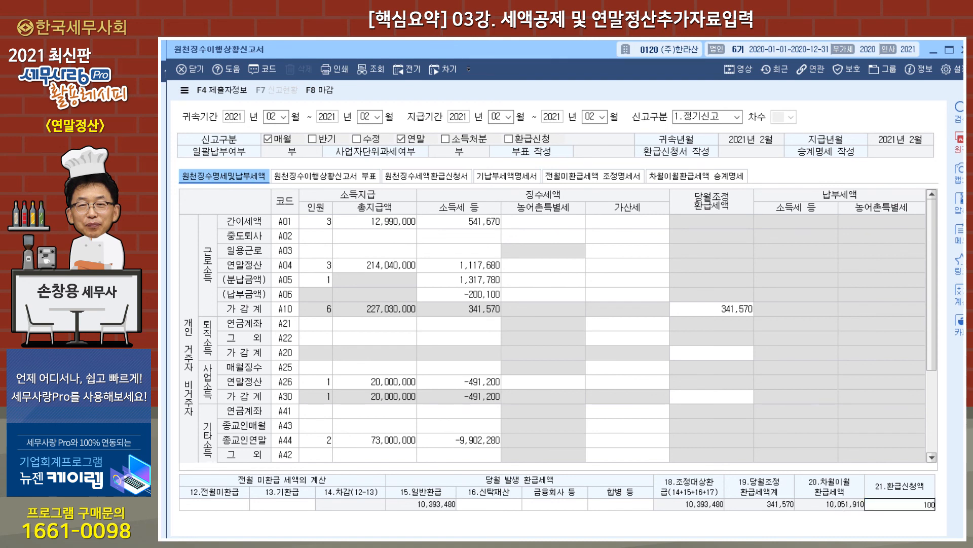
type("1,910")
key("Return")
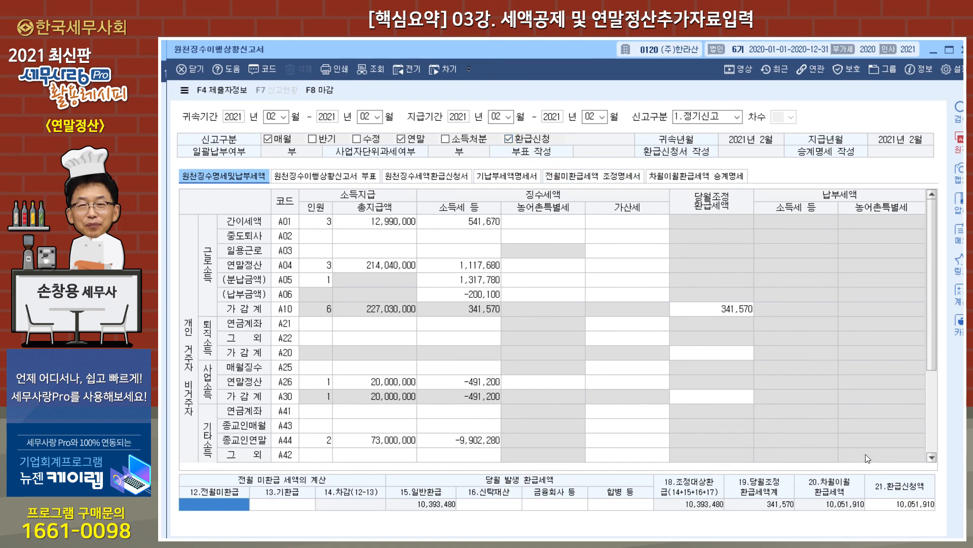
left_click(911, 505)
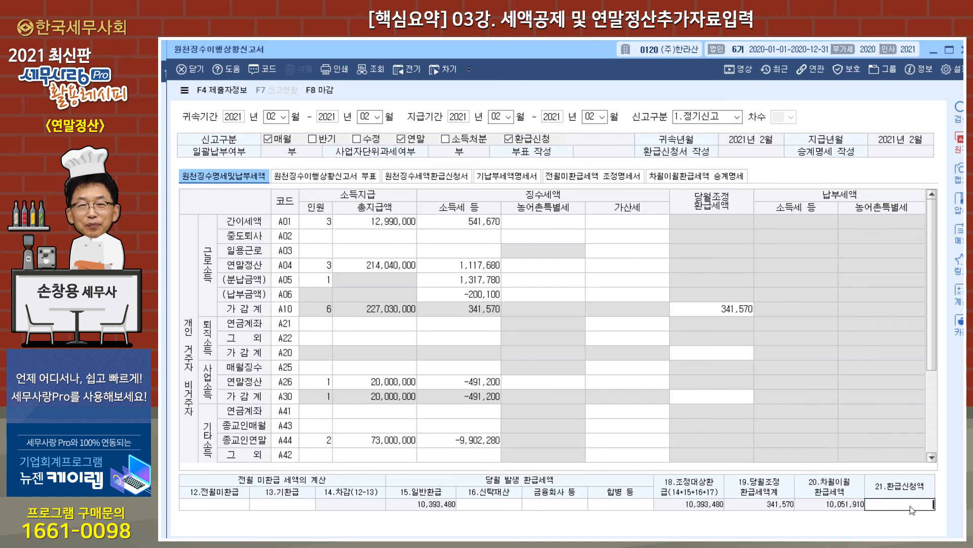
key("Return")
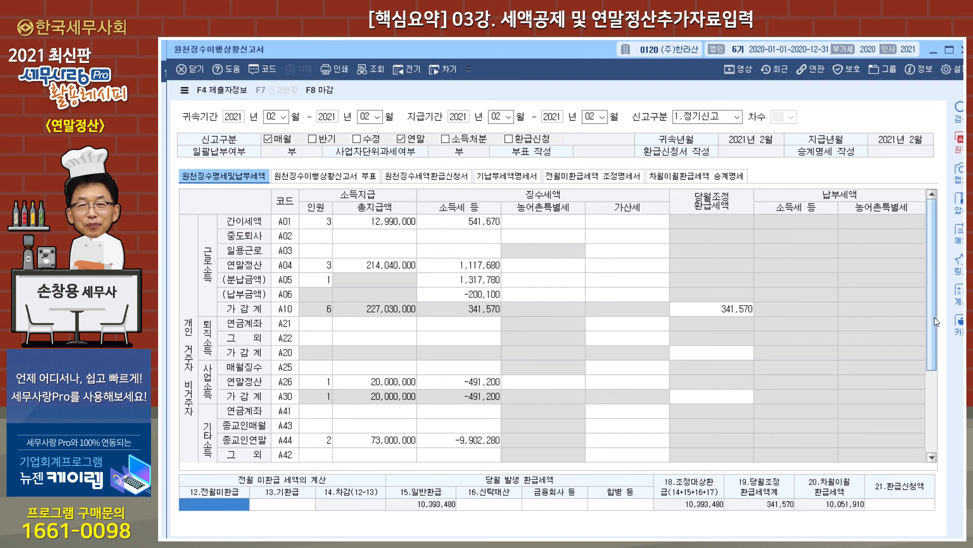
- Claim the full carried-over refund by entering 10,051,910 as the 21.환급신청액
mouse_move(933, 314)
left_mouse_down()
mouse_move(918, 415)
mouse_move(920, 307)
left_mouse_up()
left_click(887, 504)
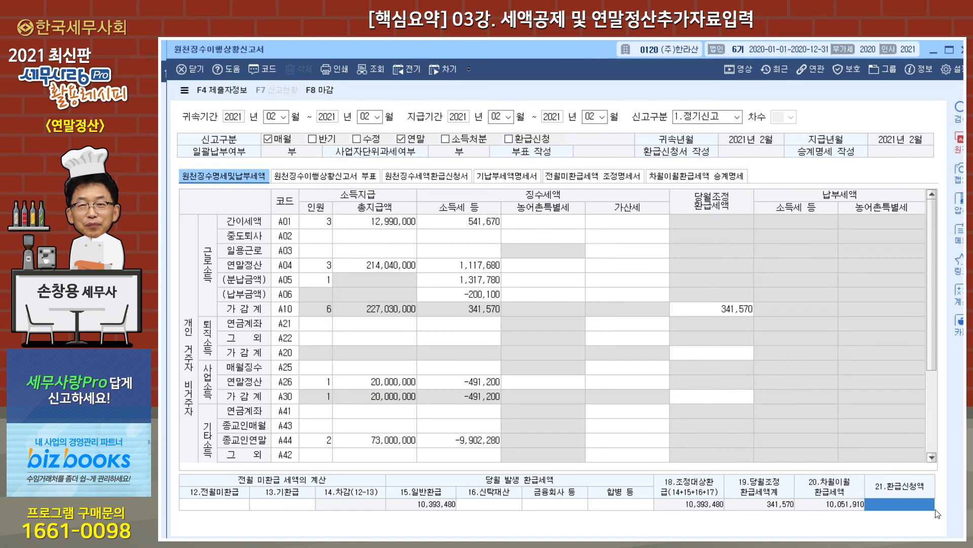
type("10001910")
key("Return")
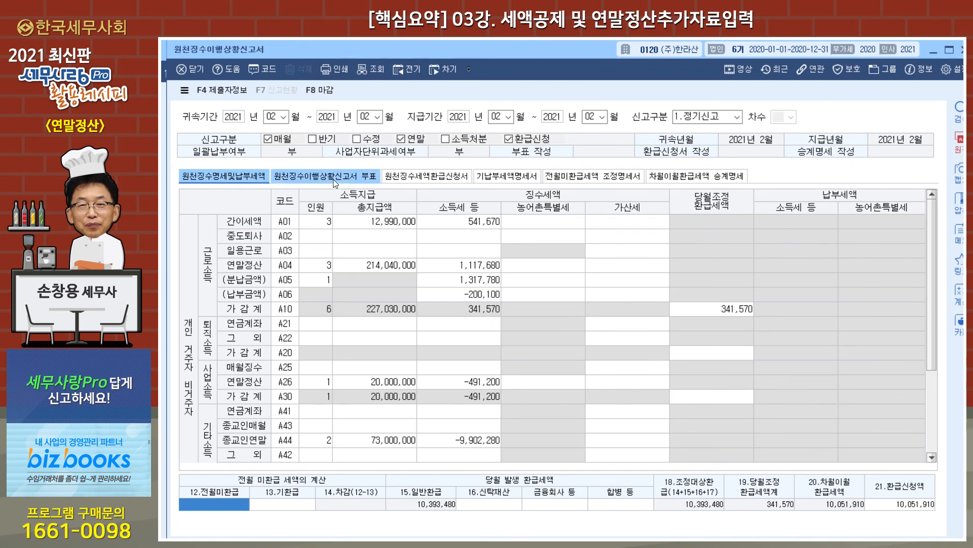
- Add a 근로소득 row for 2021-02 in 원천징수세액환급신청서, and close the report with its data saved
left_click(454, 180)
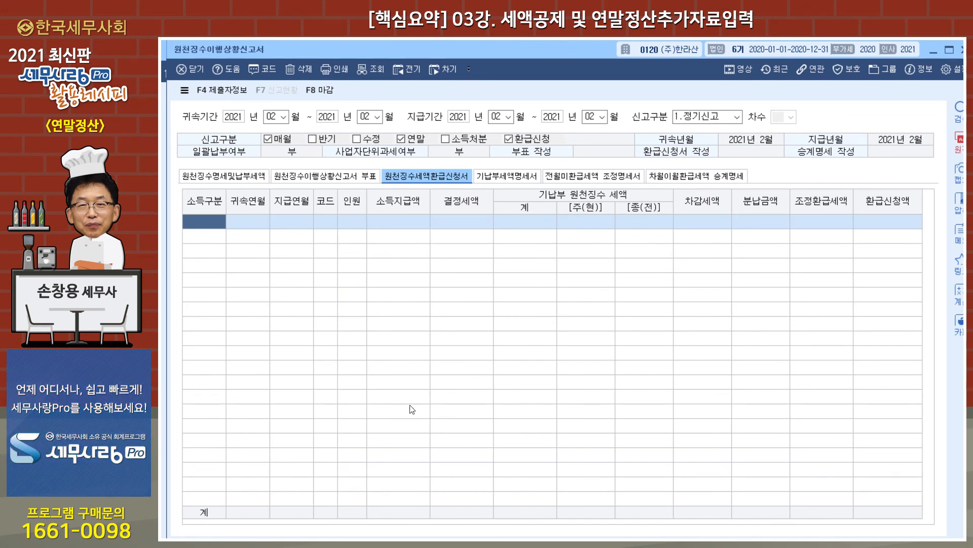
type("1")
key("Return")
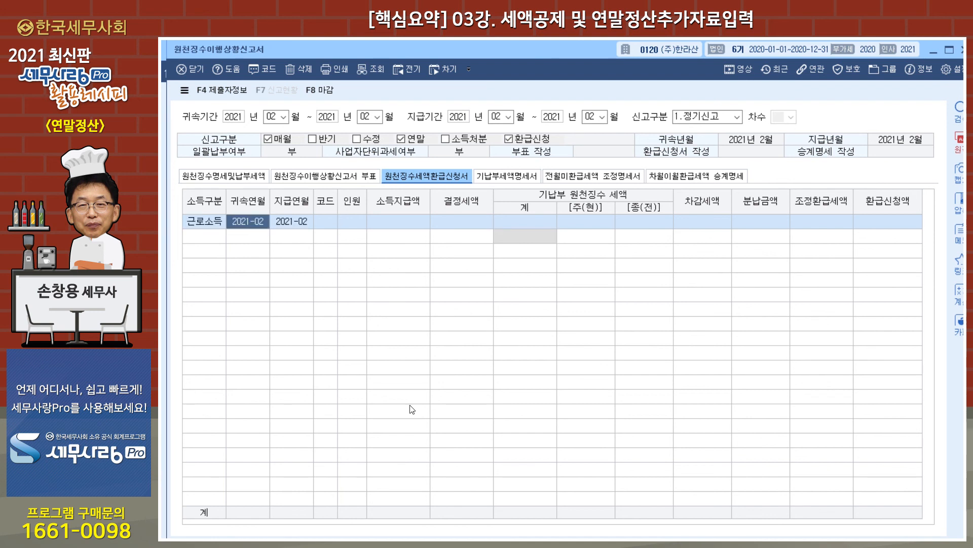
key("Return")
key("Return")
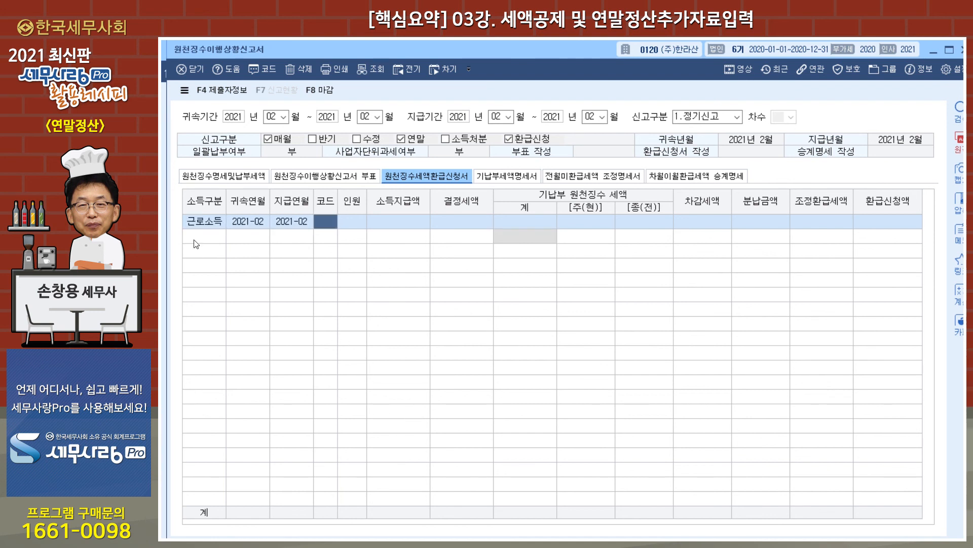
left_click(204, 226)
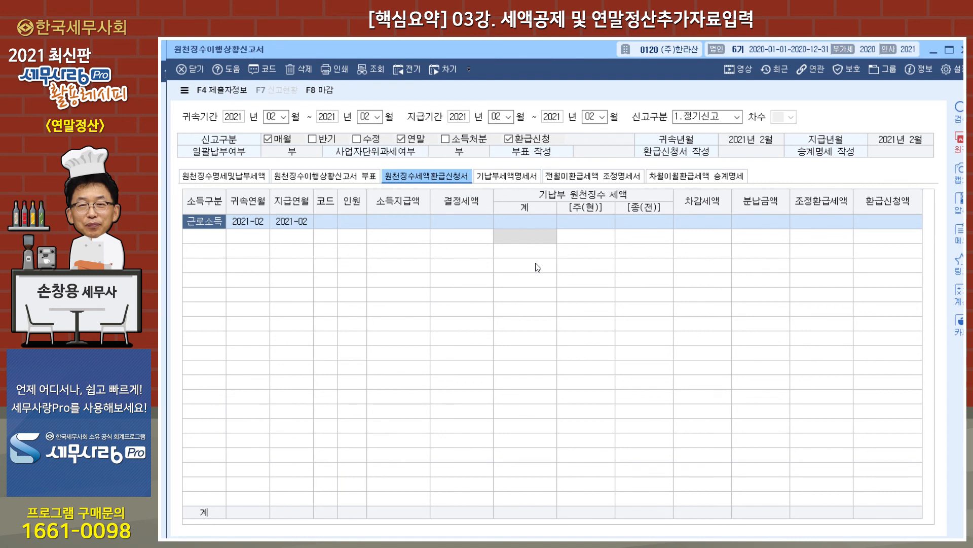
left_click(962, 49)
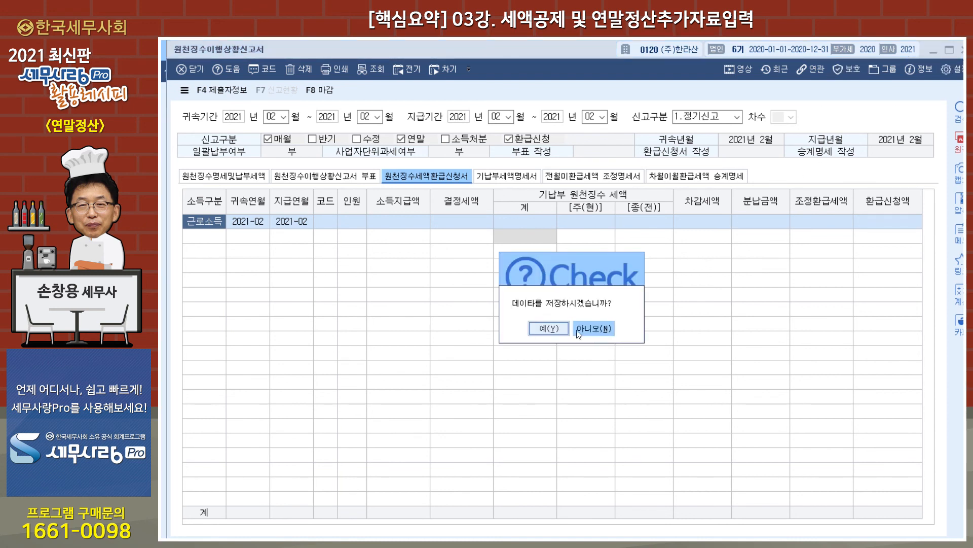
left_click(542, 330)
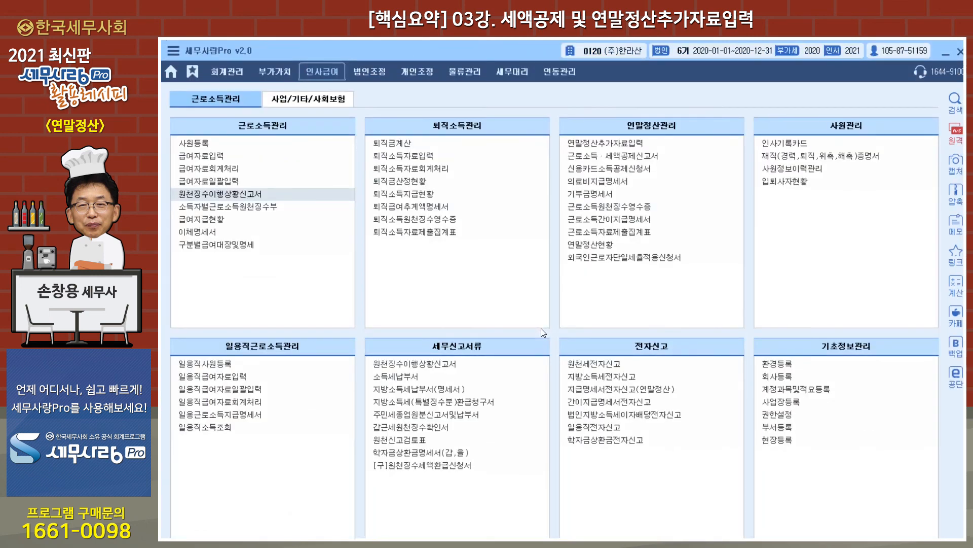